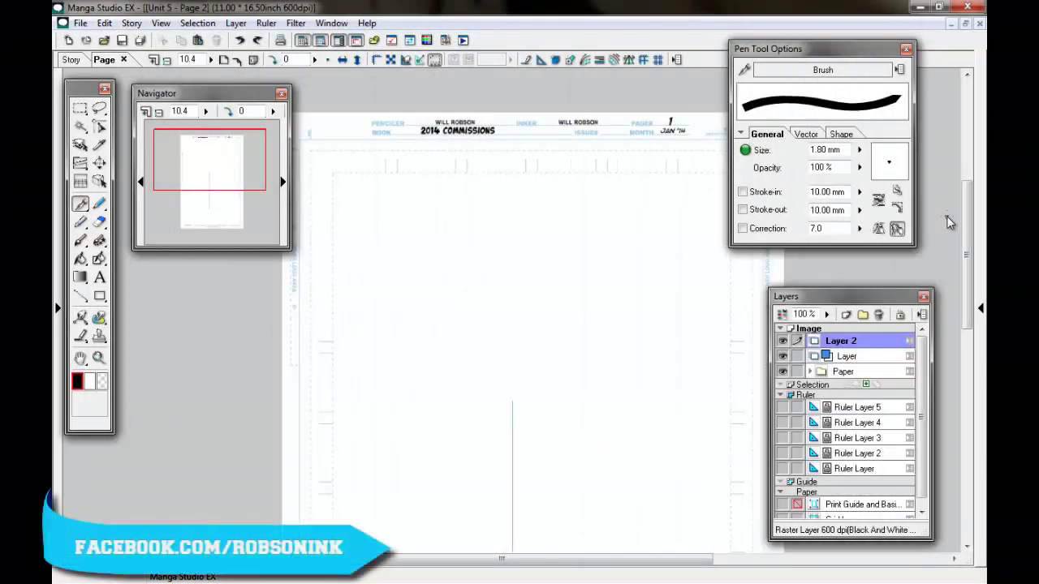
Handwrite the heading "BALANCE" near the top of the page, with a bullet before it and a double underline beneath.
scroll(966, 245, up, 2)
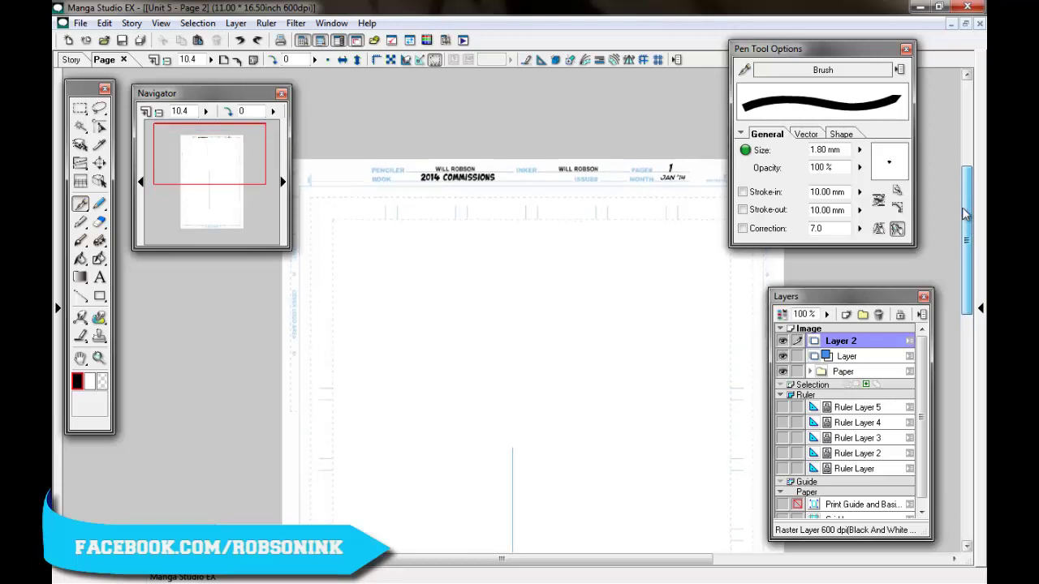
mouse_move(361, 245)
mouse_down()
mouse_move(397, 293)
mouse_move(411, 286)
mouse_move(408, 258)
mouse_move(439, 264)
mouse_move(434, 281)
mouse_move(473, 231)
mouse_move(489, 262)
mouse_move(520, 261)
mouse_move(533, 223)
mouse_up()
drag(369, 325, 536, 264)
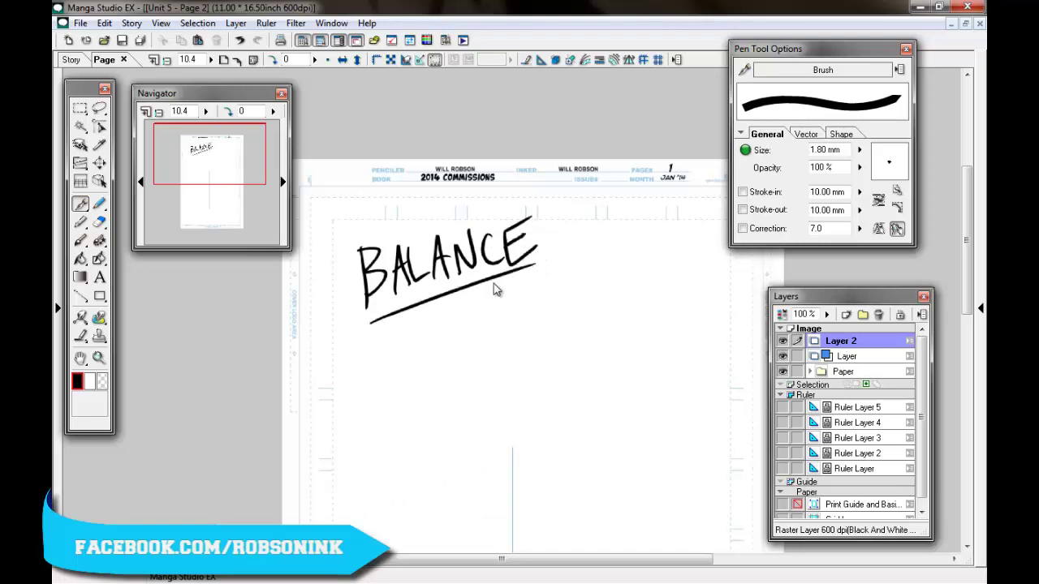
drag(416, 323, 526, 287)
click(343, 286)
Handwrite the bulleted two-line note "THE NOES KNOWS!!" beside the BALANCE heading.
scroll(964, 229, down, 5)
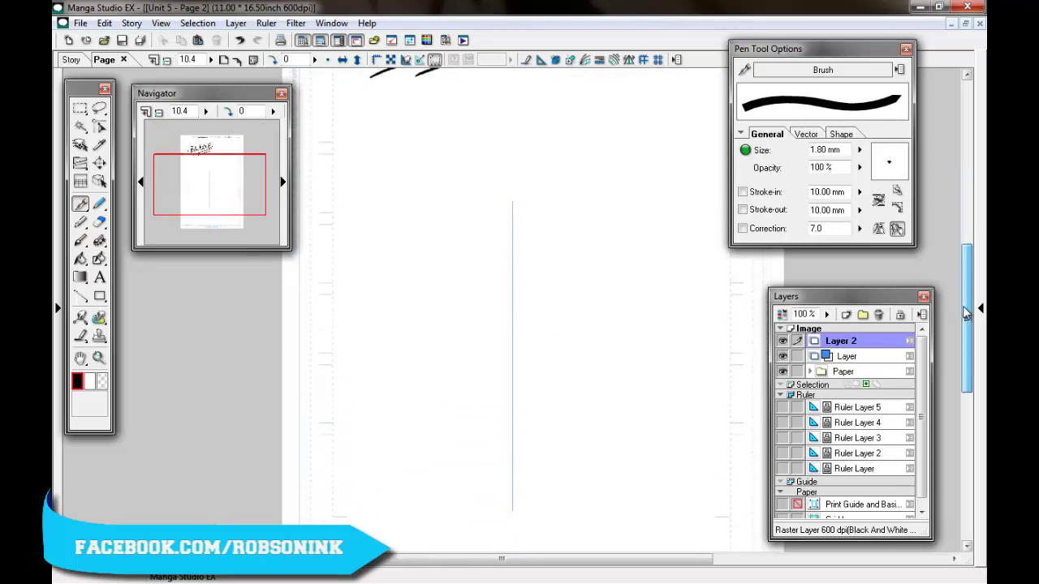
scroll(947, 285, up, 4)
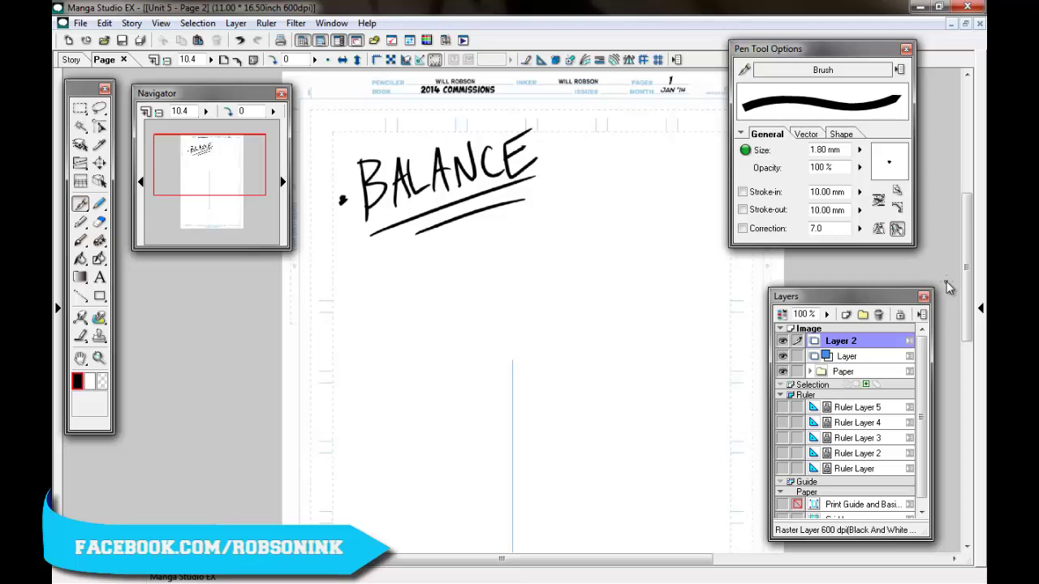
mouse_move(967, 244)
mouse_down()
mouse_move(970, 231)
mouse_move(968, 243)
mouse_up()
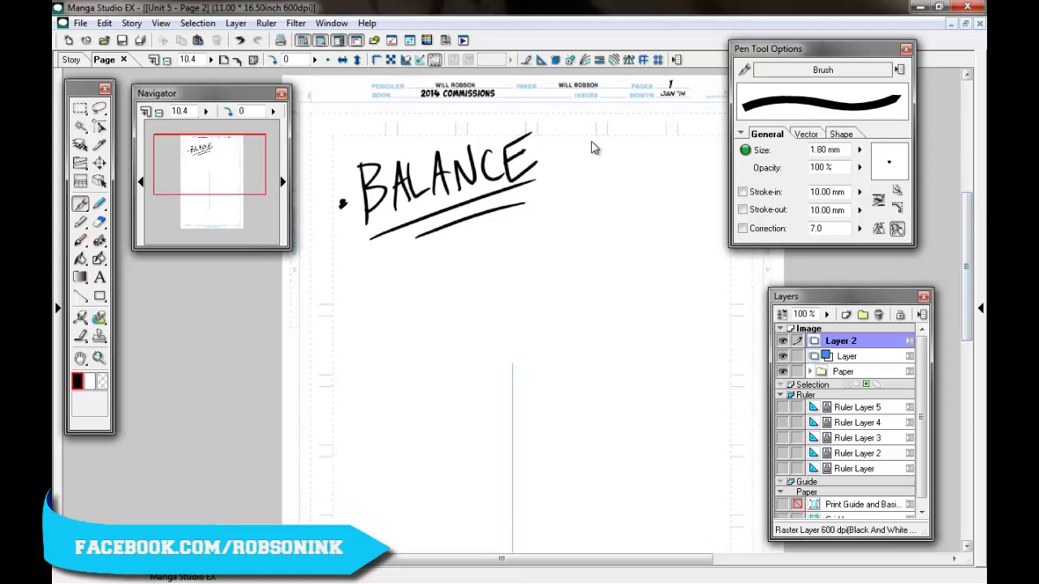
mouse_move(584, 167)
mouse_down()
mouse_move(599, 165)
mouse_move(591, 189)
mouse_up()
drag(600, 167, 600, 187)
drag(600, 176, 613, 175)
mouse_move(613, 165)
mouse_down()
mouse_move(612, 188)
mouse_move(634, 186)
mouse_move(633, 172)
mouse_up()
mouse_move(620, 165)
mouse_down()
mouse_move(637, 160)
mouse_move(651, 188)
mouse_move(665, 188)
mouse_up()
drag(666, 187, 666, 163)
mouse_move(680, 165)
mouse_down()
mouse_move(691, 186)
mouse_move(704, 164)
mouse_up()
drag(692, 175, 702, 174)
drag(692, 187, 709, 186)
drag(596, 225, 595, 235)
drag(614, 208, 621, 232)
mouse_move(623, 212)
mouse_down()
mouse_move(636, 233)
mouse_move(650, 213)
mouse_up()
mouse_move(657, 211)
mouse_down()
mouse_move(662, 221)
mouse_move(679, 207)
mouse_up()
mouse_move(690, 198)
mouse_down()
mouse_move(694, 222)
mouse_move(679, 233)
mouse_up()
click(703, 230)
mouse_move(706, 201)
mouse_down()
mouse_move(704, 221)
mouse_move(715, 219)
mouse_up()
click(714, 229)
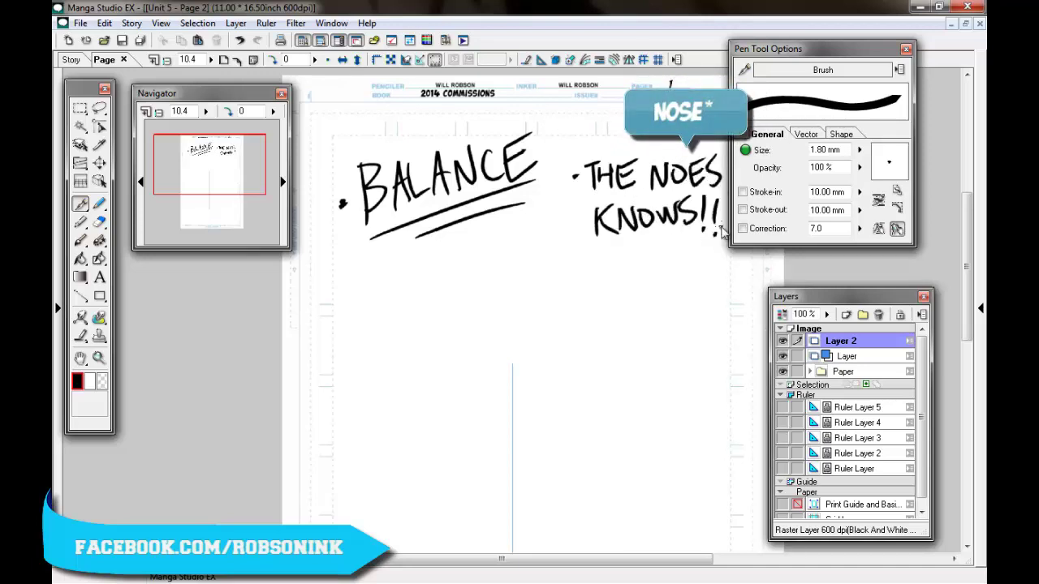
Sketch a boxy head between the headings with a long plumb line dropping from the nose to a triangular foot.
drag(649, 560, 669, 560)
mouse_move(485, 274)
mouse_down()
mouse_move(519, 229)
mouse_move(498, 276)
mouse_move(523, 269)
mouse_move(502, 242)
mouse_move(503, 271)
mouse_up()
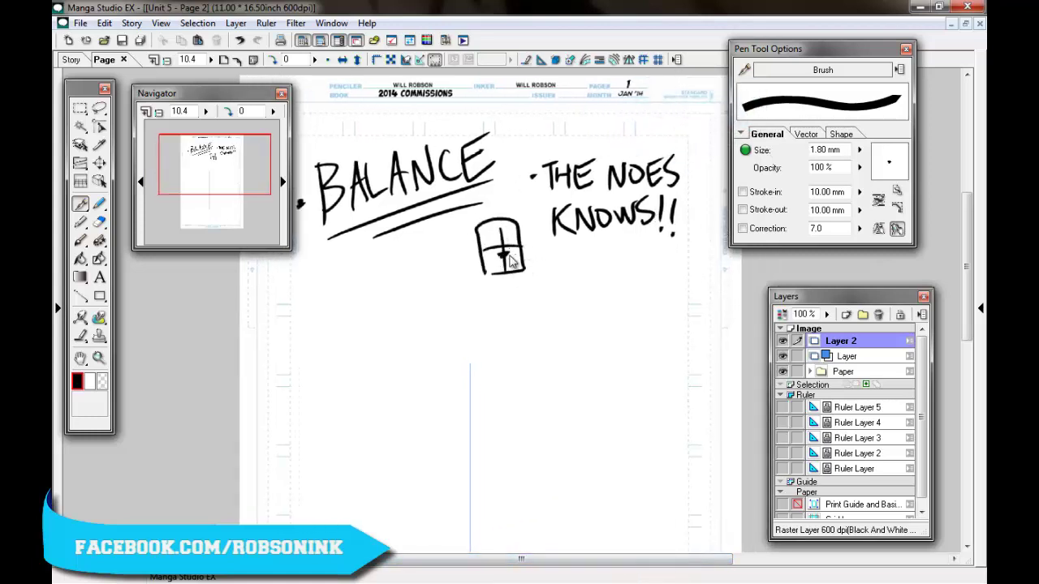
drag(505, 232, 515, 545)
scroll(521, 518, down, 2)
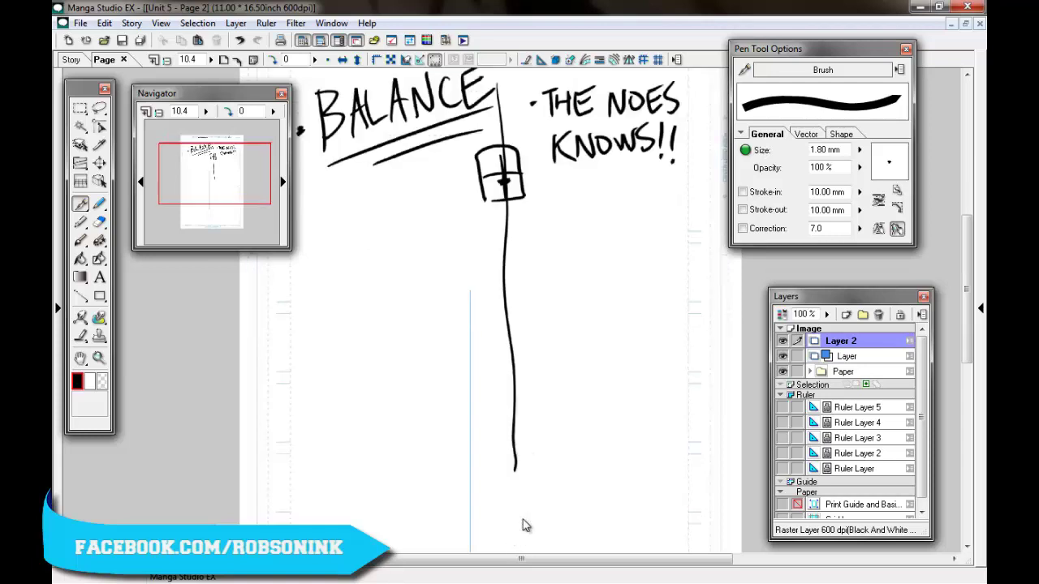
mouse_move(508, 381)
mouse_down()
mouse_move(545, 412)
mouse_move(523, 380)
mouse_up()
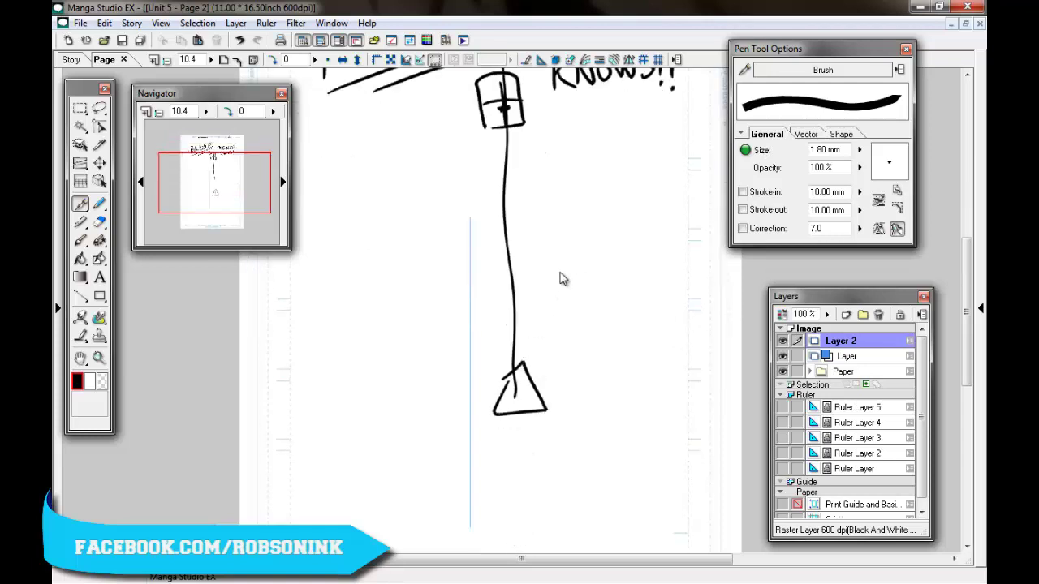
Undo the triangular foot, the trial strokes on the plumb line, and the head with its line.
key(ctrl+z)
mouse_move(515, 273)
mouse_down()
mouse_move(529, 279)
mouse_move(528, 311)
mouse_move(511, 305)
mouse_up()
key(ctrl+z)
key(ctrl+z)
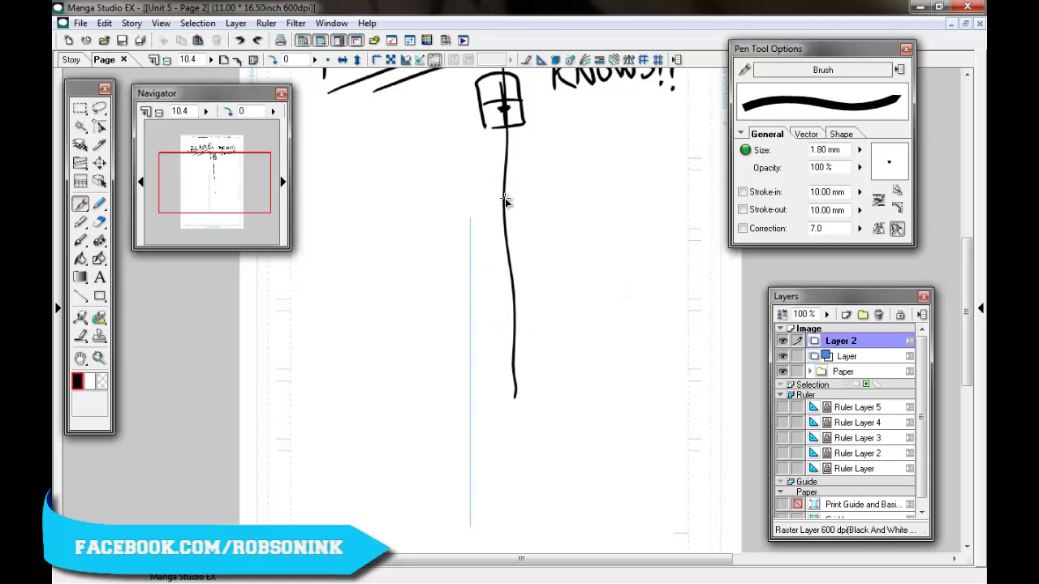
mouse_move(509, 263)
mouse_down()
mouse_move(554, 295)
mouse_move(468, 165)
mouse_move(497, 212)
mouse_up()
key(ctrl+z)
key(ctrl+z)
scroll(599, 257, up, 3)
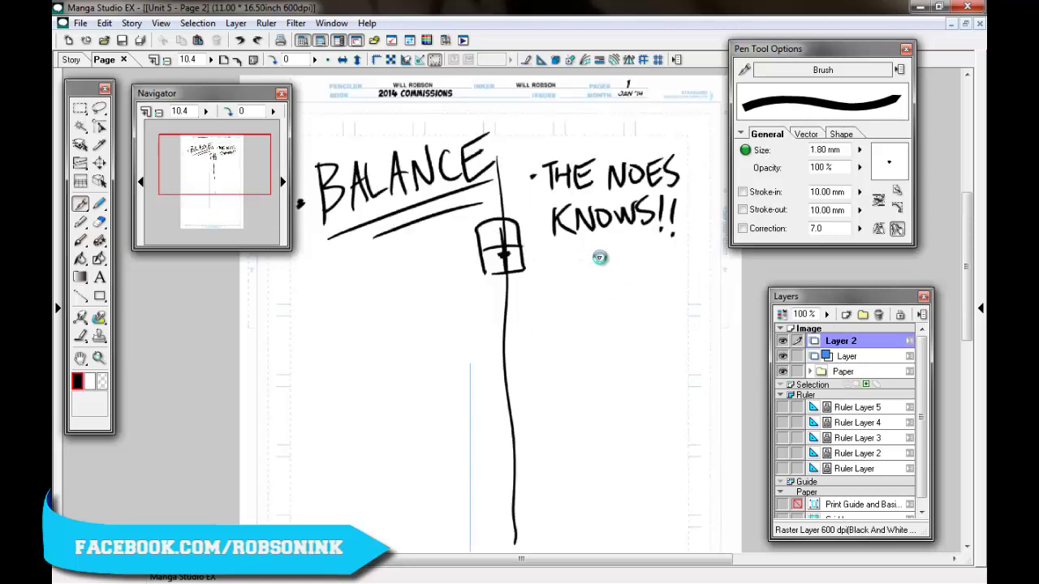
key(ctrl+z)
key(ctrl+z)
key(ctrl+z)
key(ctrl+z)
Try horizontal strokes across the blue vertical guide and one stroke along it, undoing each of them.
scroll(622, 323, down, 3)
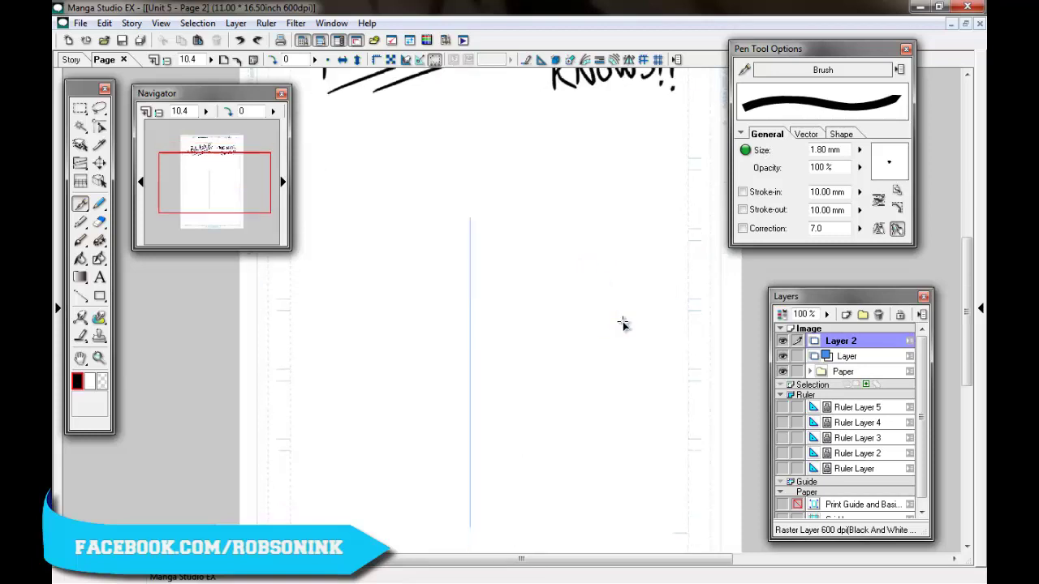
scroll(622, 324, up, 2)
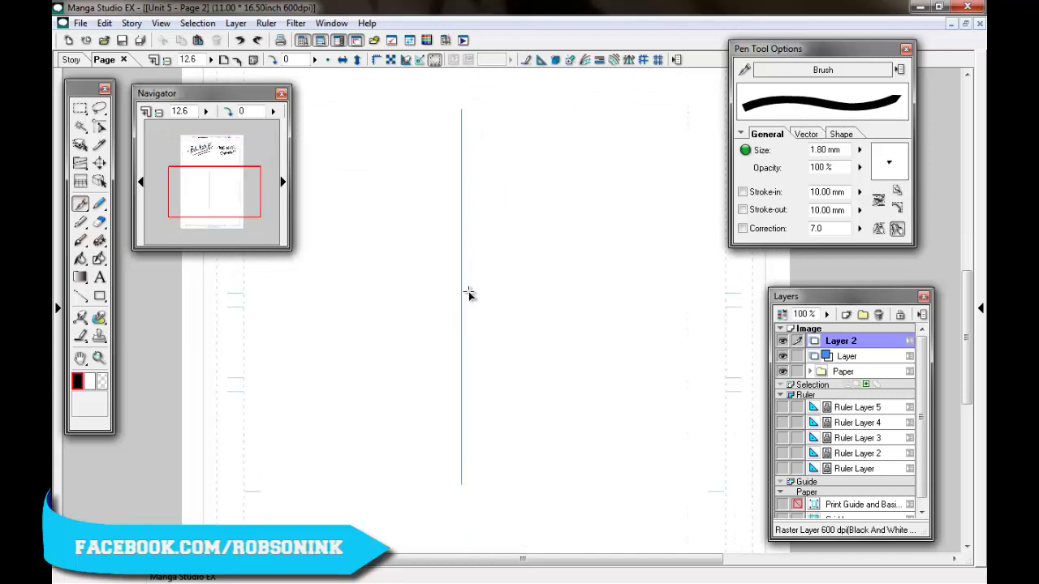
drag(387, 265, 589, 260)
drag(362, 150, 588, 140)
key(ctrl+z)
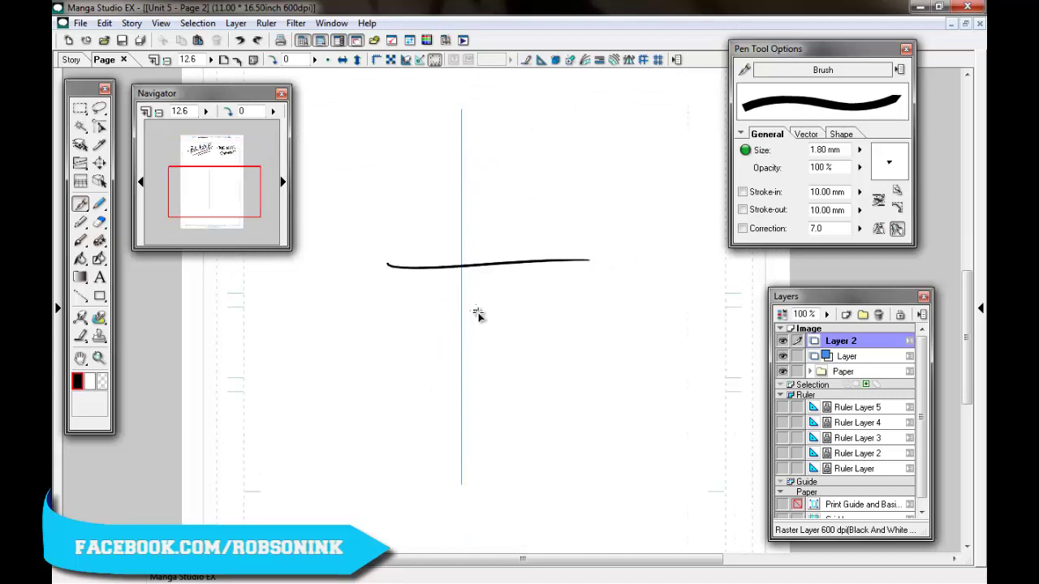
key(ctrl+z)
drag(463, 105, 463, 467)
key(ctrl+z)
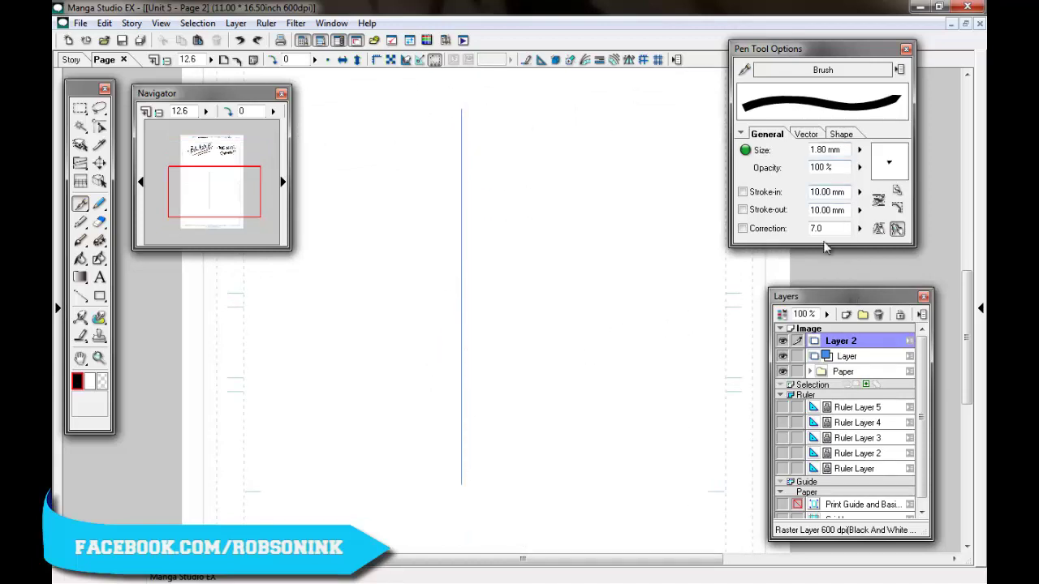
Reduce the pen size to 1.60 mm and draw a rightward arrow beside the vertical guide.
key(bracketleft)
key(bracketleft)
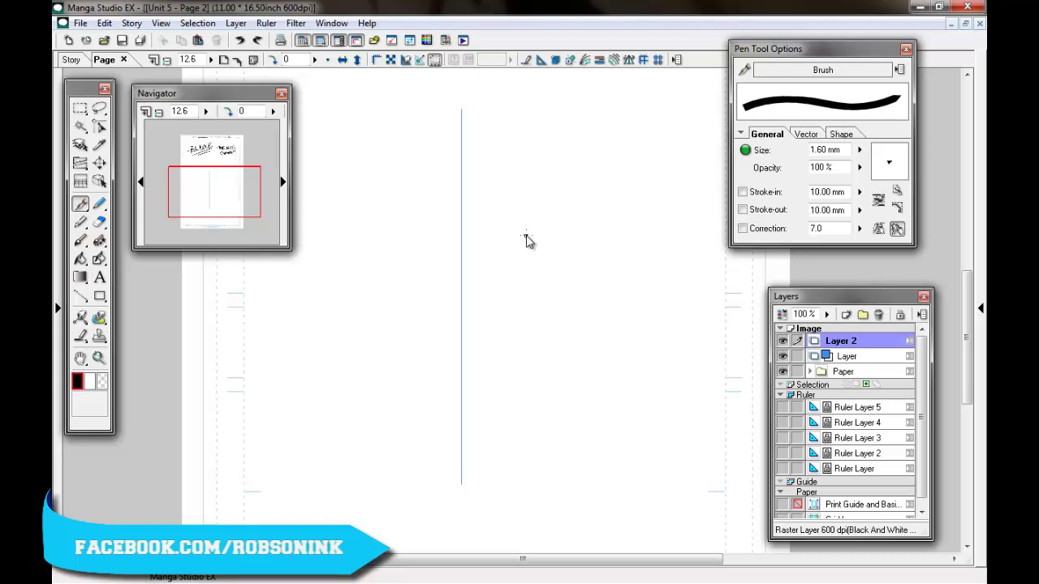
mouse_move(610, 215)
mouse_down()
mouse_move(700, 214)
mouse_move(664, 241)
mouse_up()
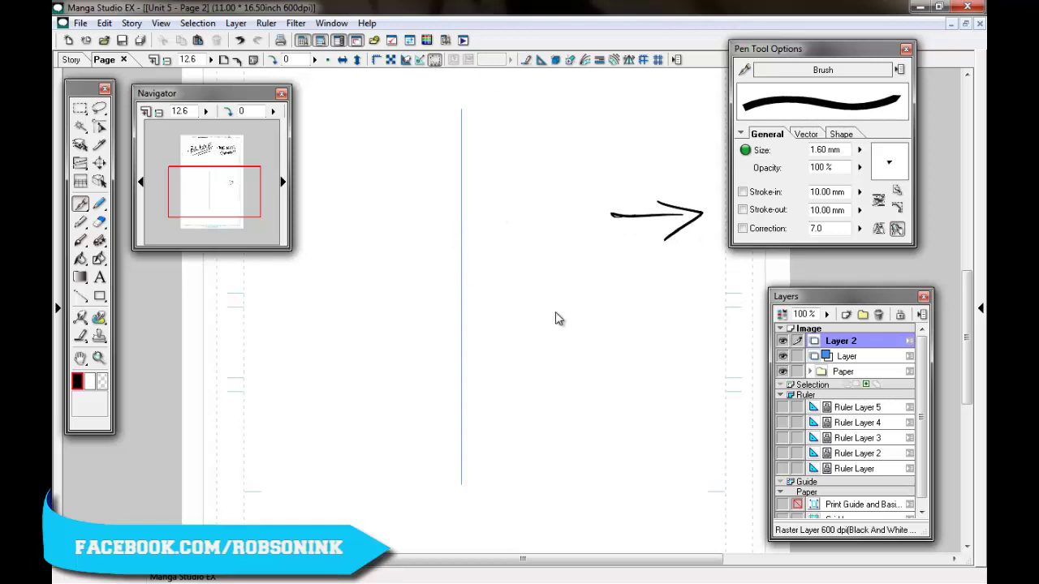
Sketch a boxy head, neck, curved torso and pelvis over the vertical guide, with contour lines across the chest.
mouse_move(430, 243)
mouse_down()
mouse_move(465, 223)
mouse_move(486, 261)
mouse_move(436, 264)
mouse_move(441, 284)
mouse_move(485, 280)
mouse_move(465, 302)
mouse_move(469, 325)
mouse_move(442, 309)
mouse_move(424, 327)
mouse_move(463, 347)
mouse_move(471, 332)
mouse_move(434, 347)
mouse_move(475, 280)
mouse_move(435, 256)
mouse_move(466, 323)
mouse_move(428, 242)
mouse_move(478, 240)
mouse_move(477, 319)
mouse_move(486, 204)
mouse_move(482, 174)
mouse_move(466, 166)
mouse_move(491, 211)
mouse_move(484, 172)
mouse_move(455, 187)
mouse_move(491, 187)
mouse_up()
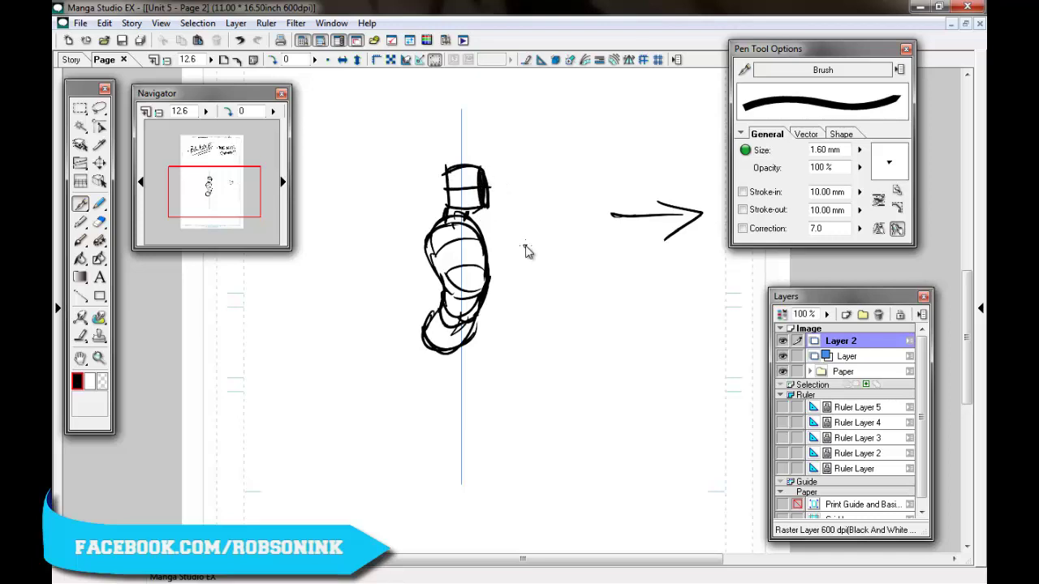
key(ctrl+z)
mouse_move(445, 284)
mouse_down()
mouse_move(484, 264)
mouse_move(459, 266)
mouse_up()
drag(459, 266, 482, 258)
Try small direction arrows beside the chest and pelvis, then remove them.
drag(492, 245, 515, 245)
drag(506, 239, 510, 252)
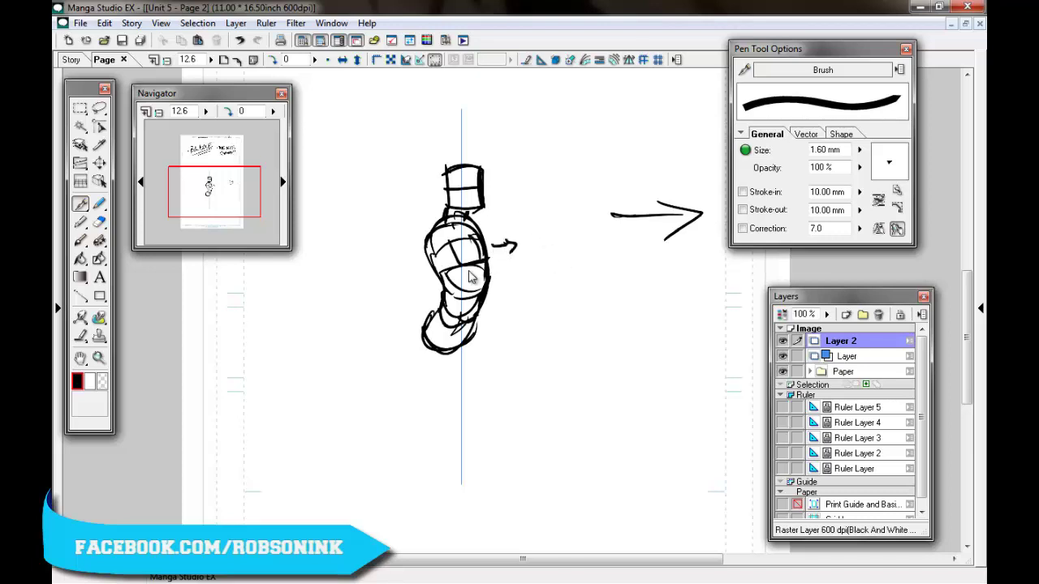
drag(487, 343, 505, 339)
key(ctrl+z)
key(ctrl+z)
Sketch wide-striding legs and swinging arms on the figure as simple single lines.
scroll(605, 345, down, 3)
mouse_move(449, 261)
mouse_down()
mouse_move(590, 468)
mouse_move(604, 471)
mouse_up()
mouse_move(432, 270)
mouse_down()
mouse_move(348, 434)
mouse_move(346, 463)
mouse_up()
drag(428, 164, 406, 290)
mouse_move(490, 198)
mouse_down()
mouse_move(542, 146)
mouse_move(481, 231)
mouse_up()
scroll(465, 273, up, 3)
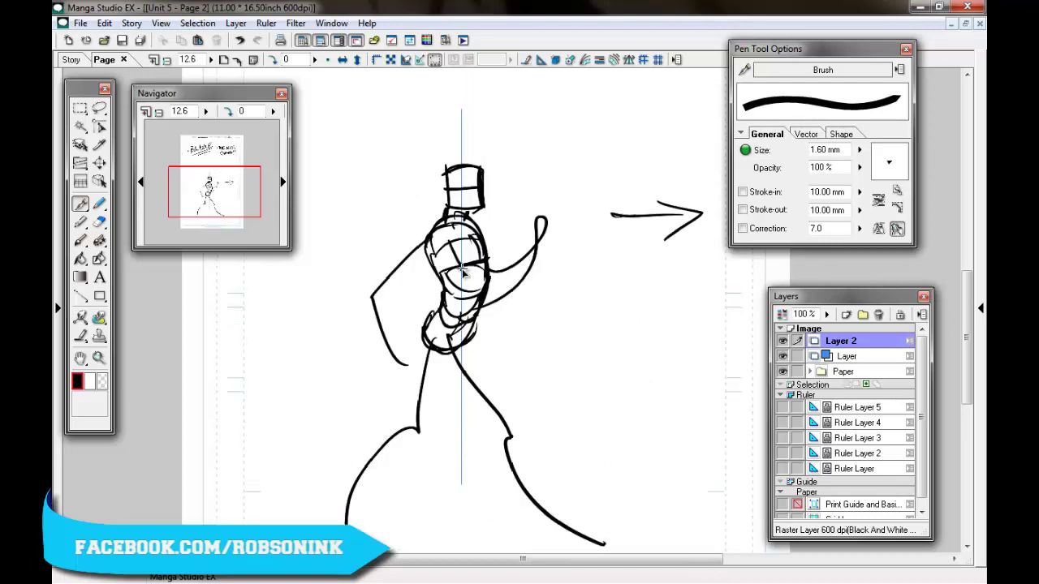
scroll(464, 274, down, 10)
scroll(464, 274, up, 7)
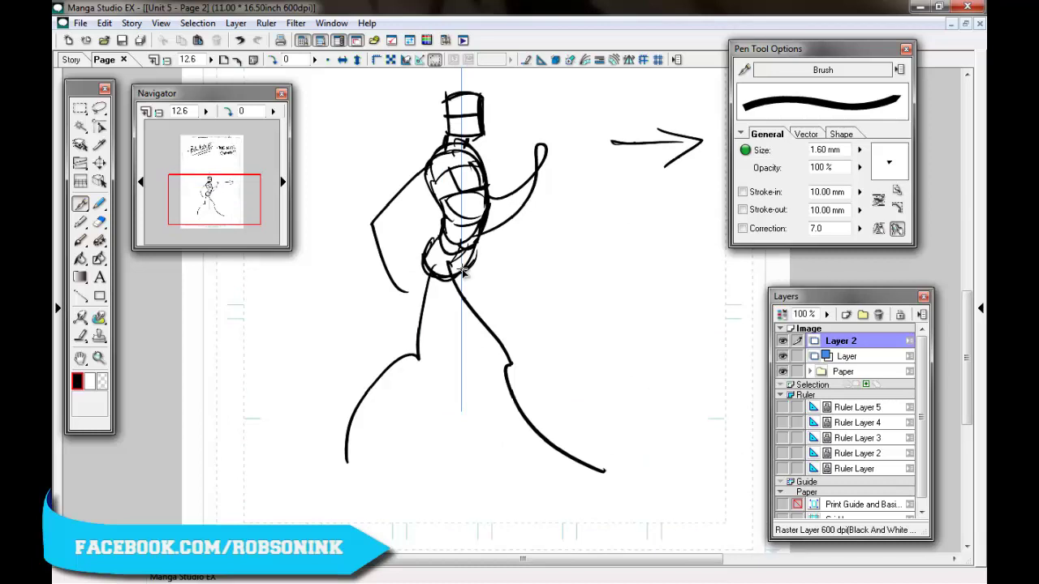
Undo the single-line arms and legs, keeping the head and torso.
key(ctrl+z)
key(ctrl+z)
key(ctrl+z)
key(ctrl+z)
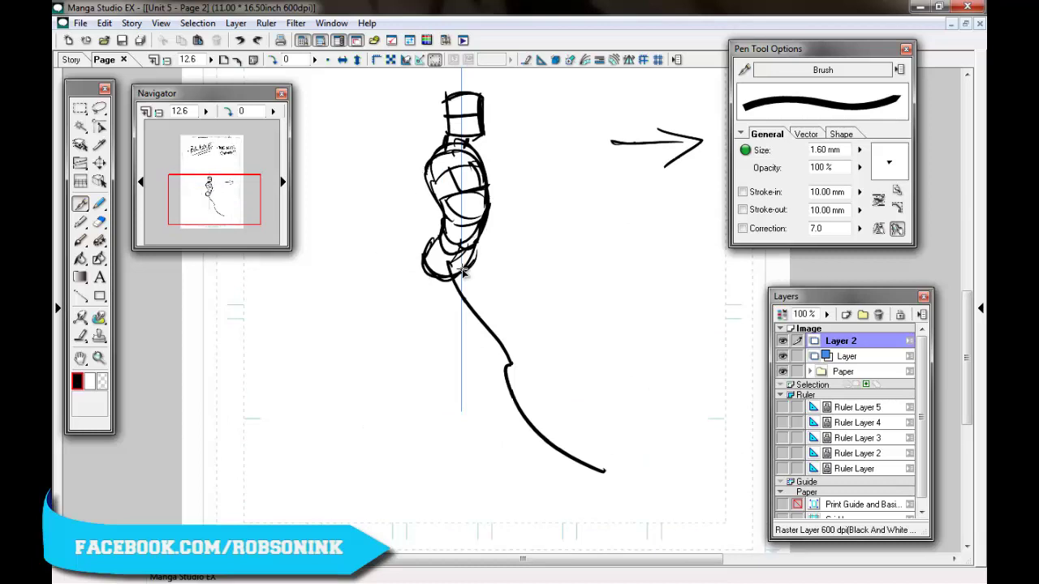
Move the blue guide line on the layer named Layer right to the front of the figure's head, and reselect Layer 2.
scroll(852, 363, up, 6)
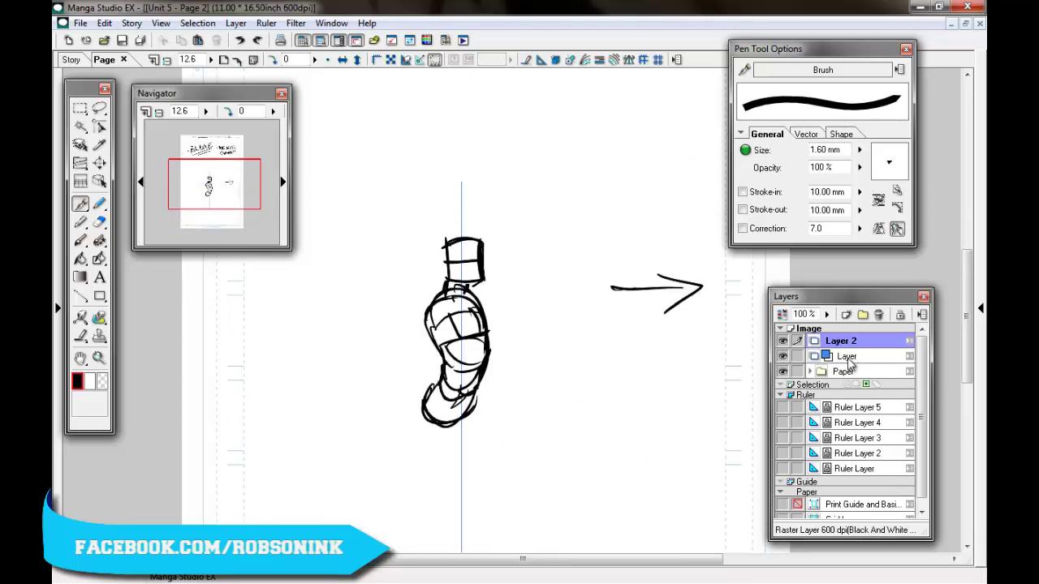
click(848, 356)
click(99, 162)
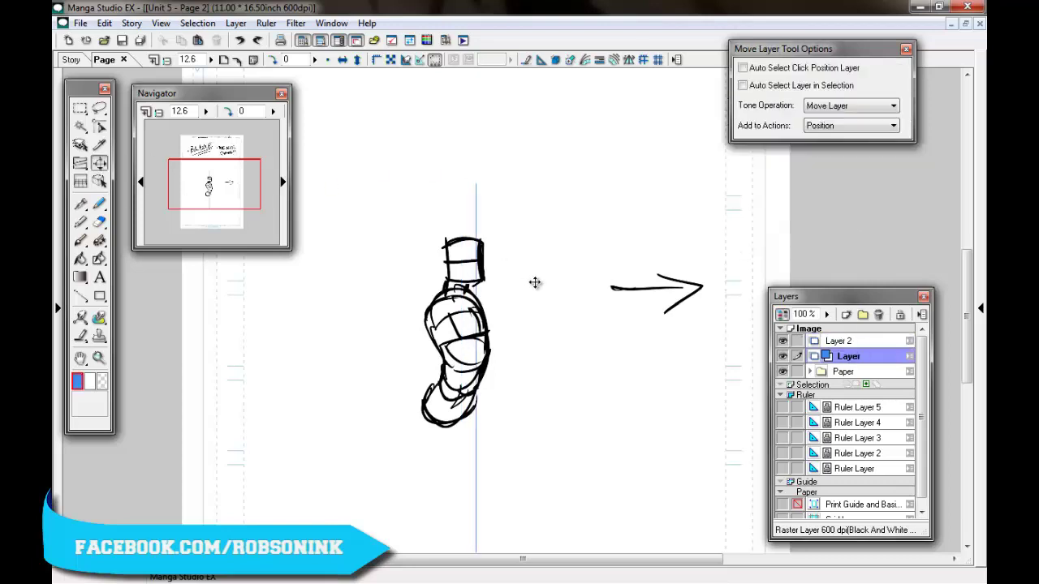
scroll(532, 275, down, 6)
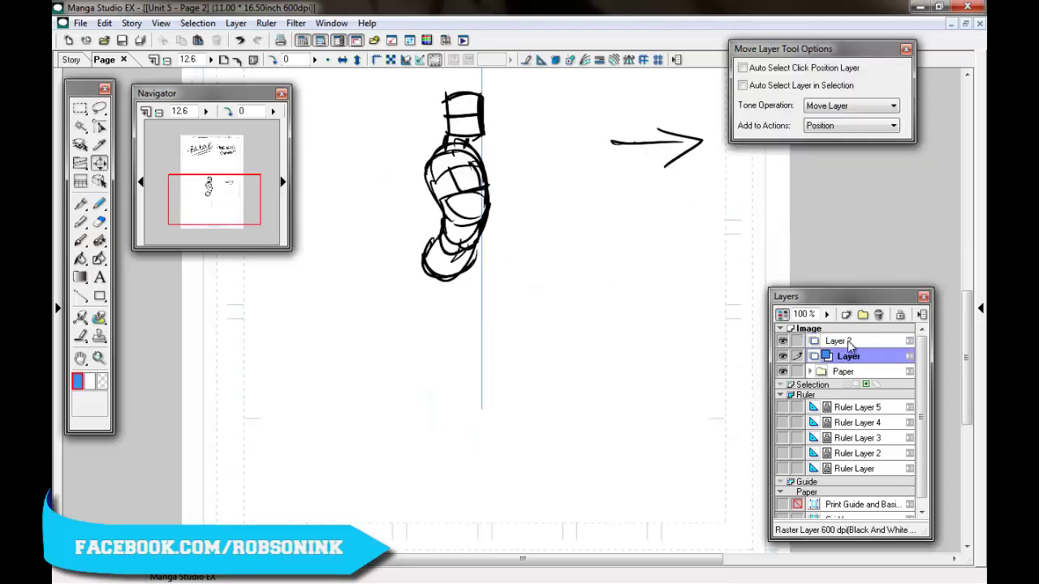
click(849, 345)
With the pen, sketch a weight-bearing front leg from the pelvis down the guide line, ending in a triangular foot.
drag(581, 561, 586, 561)
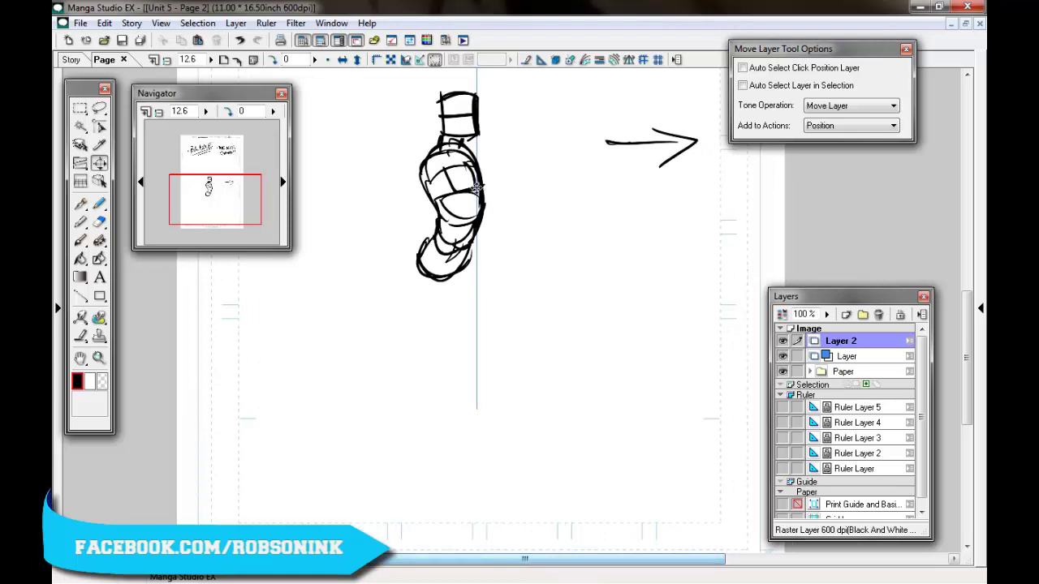
click(99, 204)
click(81, 205)
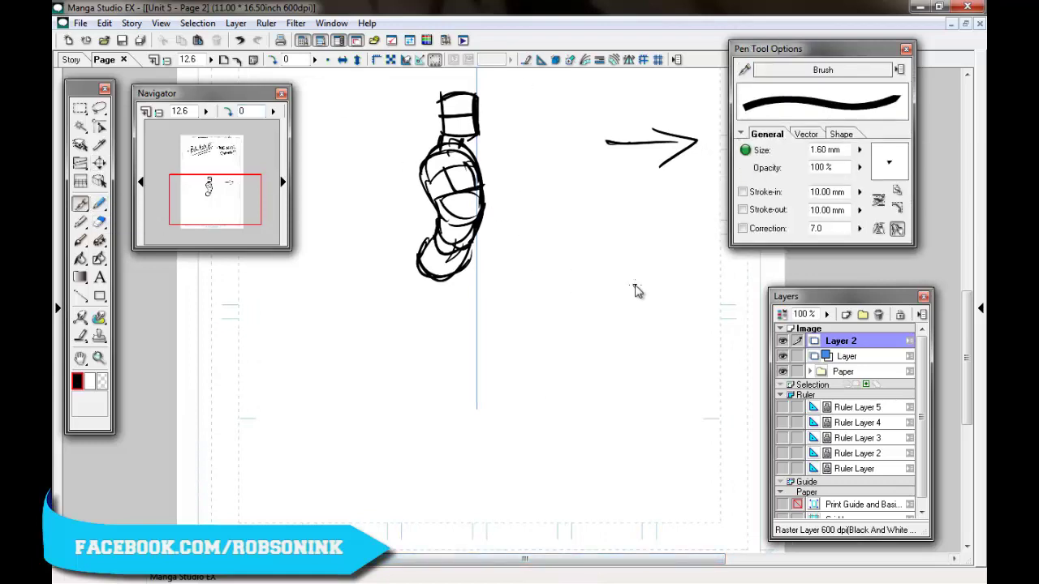
drag(965, 315, 969, 299)
mouse_move(446, 327)
mouse_down()
mouse_move(486, 437)
mouse_move(563, 492)
mouse_up()
key(ctrl+z)
mouse_move(445, 330)
mouse_down()
mouse_move(479, 399)
mouse_move(505, 504)
mouse_move(493, 486)
mouse_move(483, 519)
mouse_up()
mouse_move(483, 519)
mouse_down()
mouse_move(528, 519)
mouse_move(483, 486)
mouse_move(545, 521)
mouse_up()
mouse_move(485, 487)
mouse_down()
mouse_move(547, 521)
mouse_move(479, 433)
mouse_move(451, 320)
mouse_up()
Shift the blue guide line slightly right and down to meet the heel of the front foot, and reselect Layer 2.
click(851, 360)
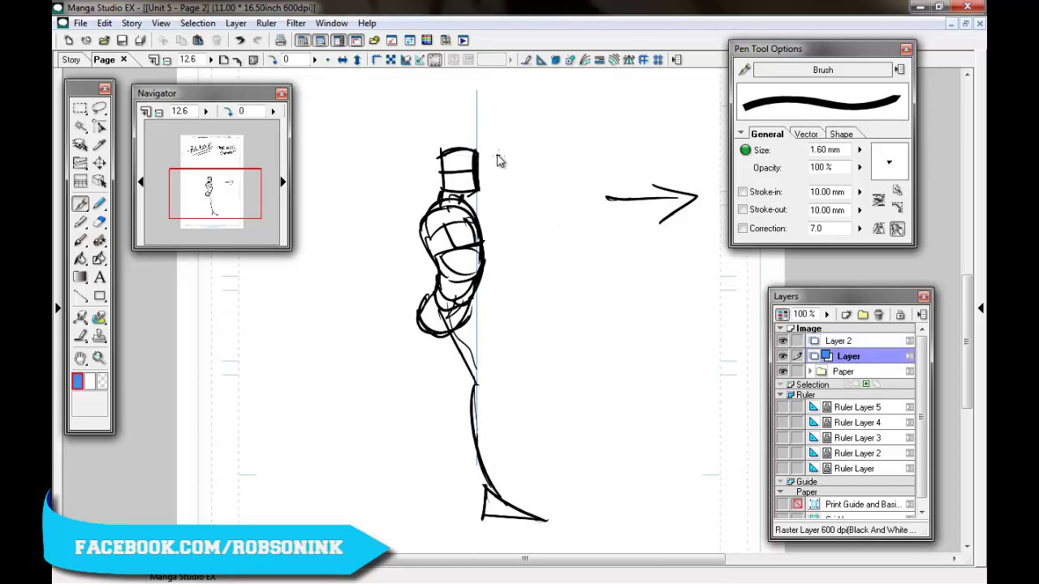
key(k)
drag(492, 183, 506, 210)
click(848, 341)
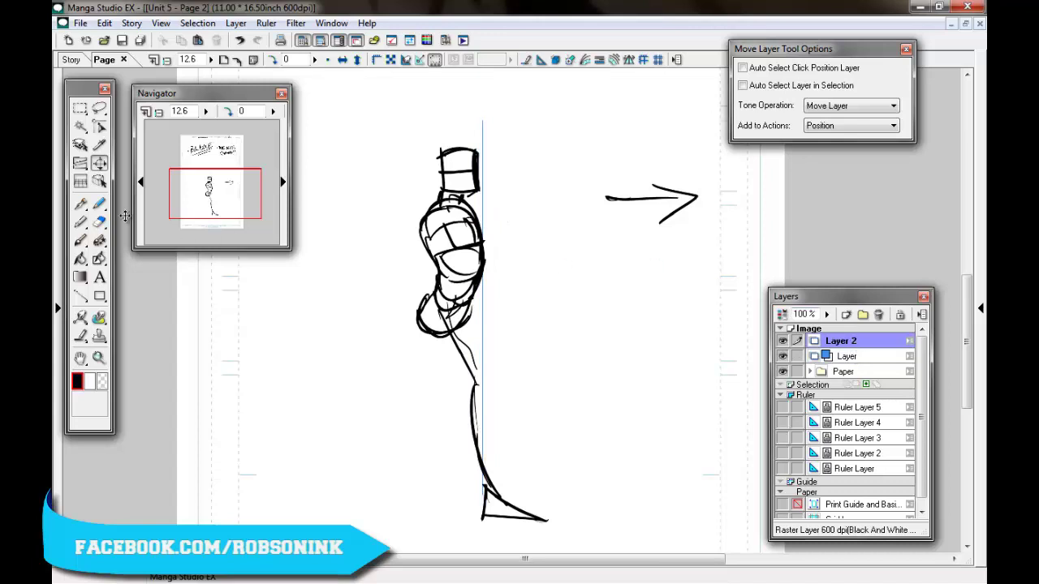
Flesh out the front leg with the pen, adding thigh, knee and calf contours along the single-line leg.
click(80, 204)
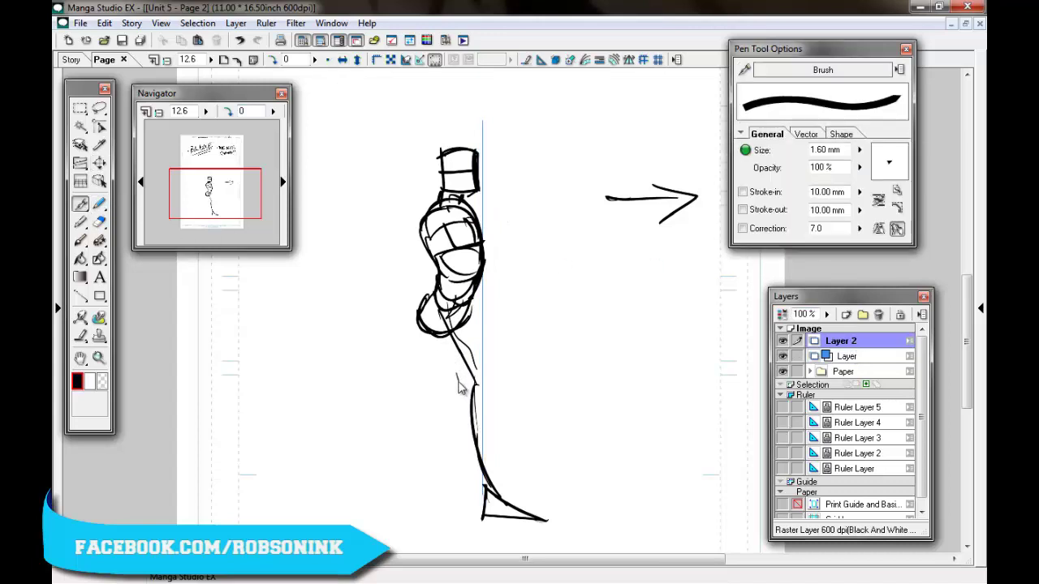
drag(434, 331, 460, 383)
drag(464, 315, 478, 381)
mouse_move(435, 332)
mouse_down()
mouse_move(465, 393)
mouse_move(467, 425)
mouse_up()
drag(497, 511, 469, 386)
mouse_move(445, 333)
mouse_down()
mouse_move(481, 377)
mouse_move(464, 409)
mouse_up()
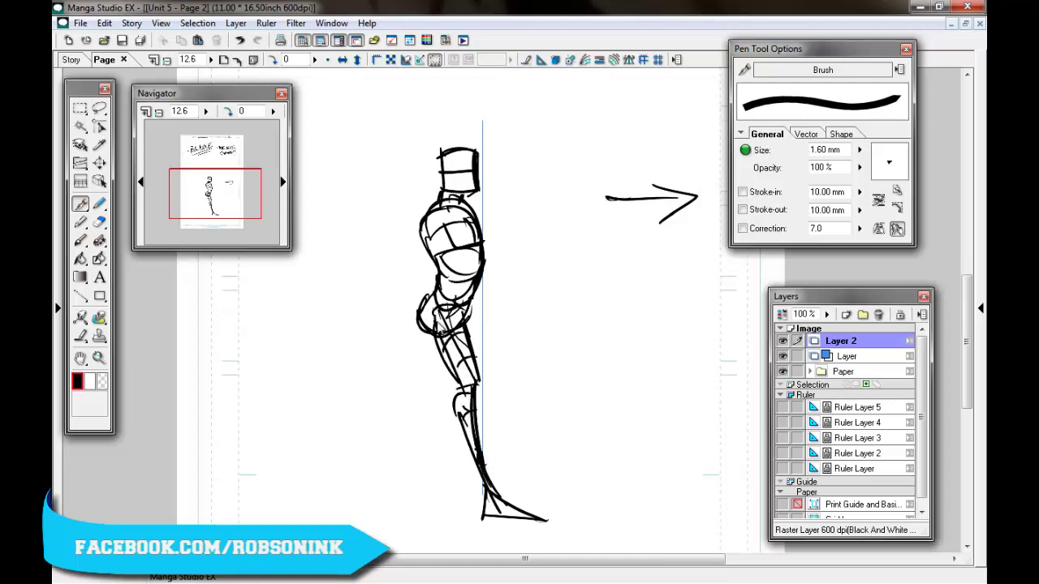
Sketch the bent rear leg trailing behind the pelvis, reducing the pen size to 0.90 mm for its contours.
mouse_move(451, 319)
mouse_down()
mouse_move(426, 303)
mouse_move(414, 377)
mouse_up()
key(bracketleft)
mouse_move(418, 324)
mouse_down()
mouse_move(337, 478)
mouse_move(400, 364)
mouse_move(431, 345)
mouse_up()
key(bracketleft)
key(bracketleft)
key(bracketleft)
key(bracketleft)
key(bracketleft)
key(bracketleft)
mouse_move(398, 367)
mouse_down()
mouse_move(418, 374)
mouse_move(389, 399)
mouse_up()
Sketch one arm swinging back and one bent arm raised ahead of the chest, and set the pen size to 1.00 mm.
mouse_move(438, 232)
mouse_down()
mouse_move(450, 226)
mouse_move(376, 265)
mouse_move(374, 326)
mouse_move(382, 274)
mouse_move(402, 279)
mouse_move(378, 281)
mouse_up()
drag(380, 285, 375, 320)
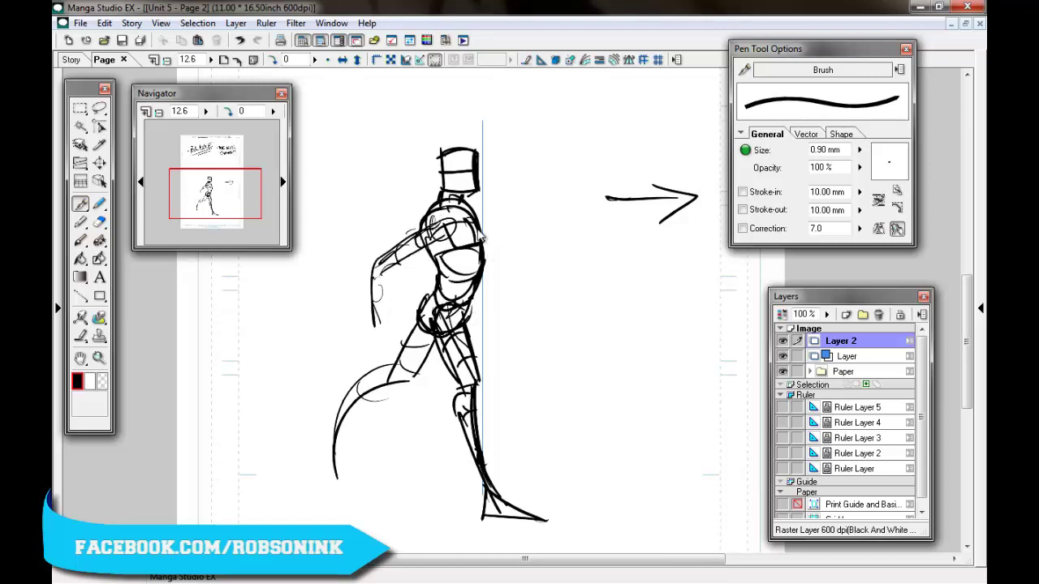
mouse_move(492, 257)
mouse_down()
mouse_move(514, 203)
mouse_move(495, 267)
mouse_up()
mouse_move(511, 227)
mouse_down()
mouse_move(521, 252)
mouse_move(511, 264)
mouse_move(517, 194)
mouse_up()
key(bracketright)
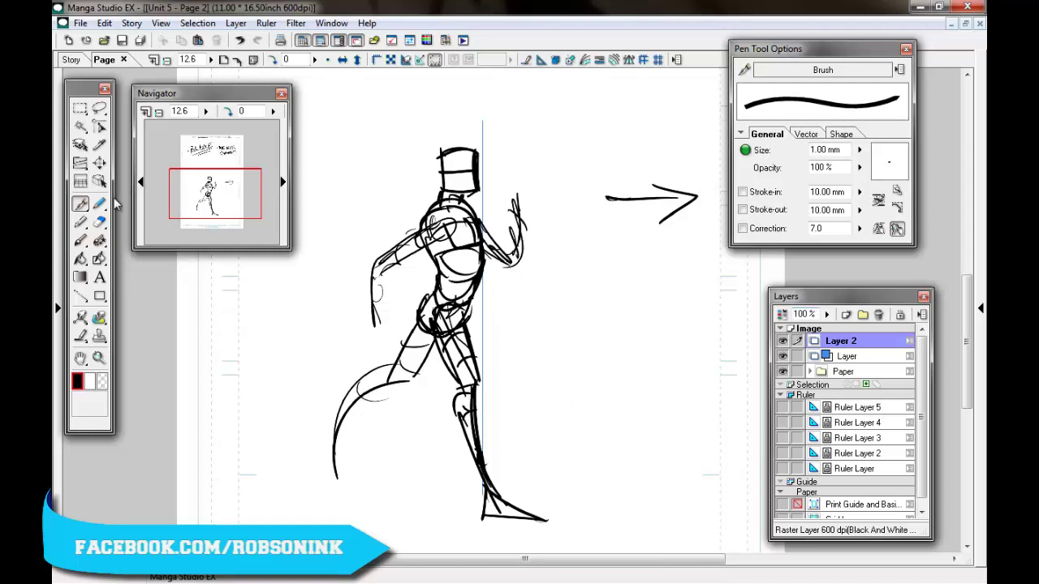
Nudge the blue guide line slightly right and down, reselect Layer 2 and choose the Eraser tool.
click(100, 163)
click(843, 357)
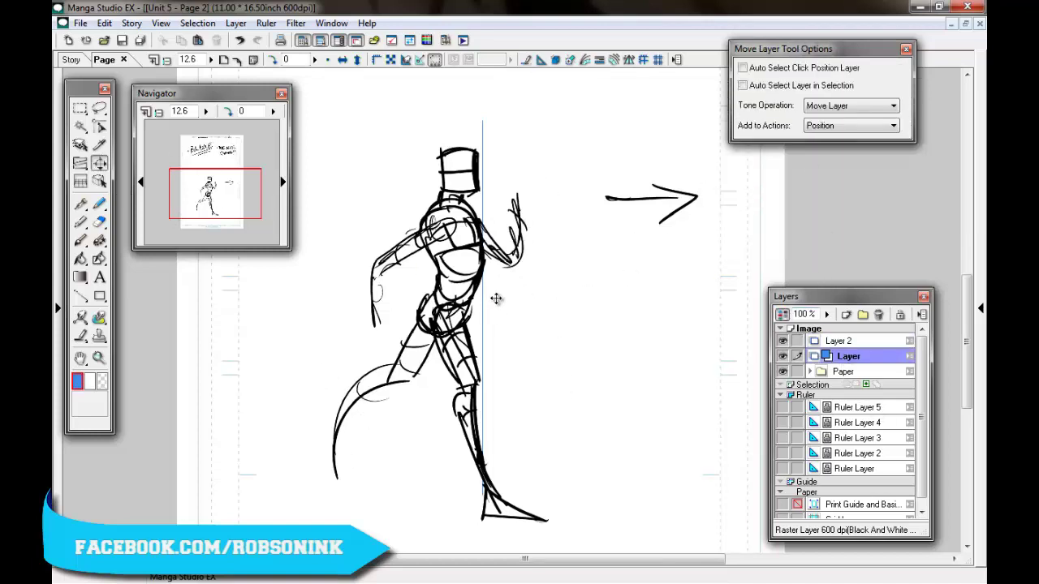
mouse_move(495, 295)
mouse_down()
mouse_move(489, 285)
mouse_move(514, 309)
mouse_move(503, 322)
mouse_move(493, 315)
mouse_up()
click(848, 341)
click(99, 221)
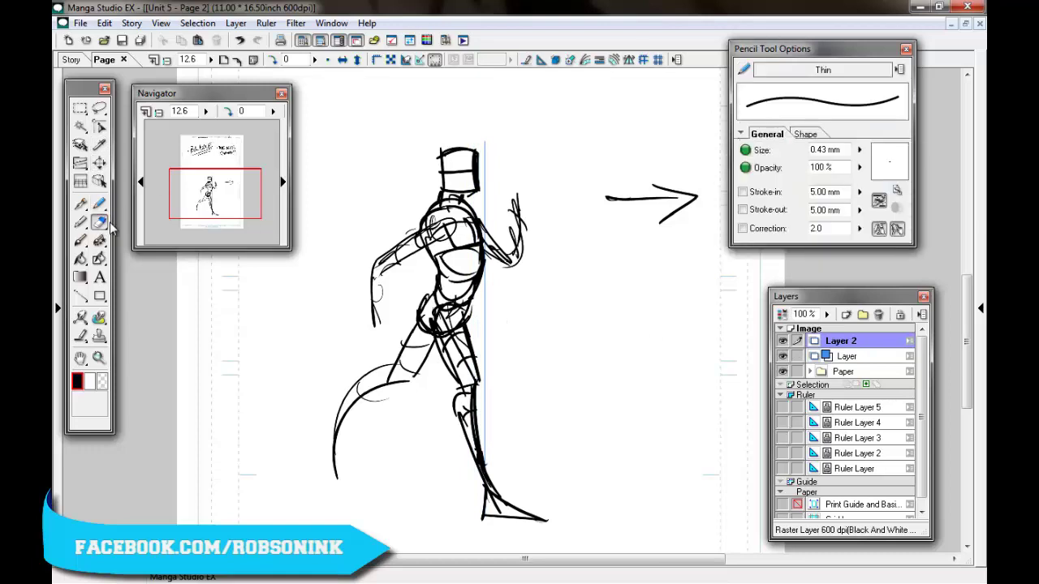
Erase the runner's head and redraw it with the pen farther forward, so the face crosses the blue guide line.
drag(465, 179, 441, 159)
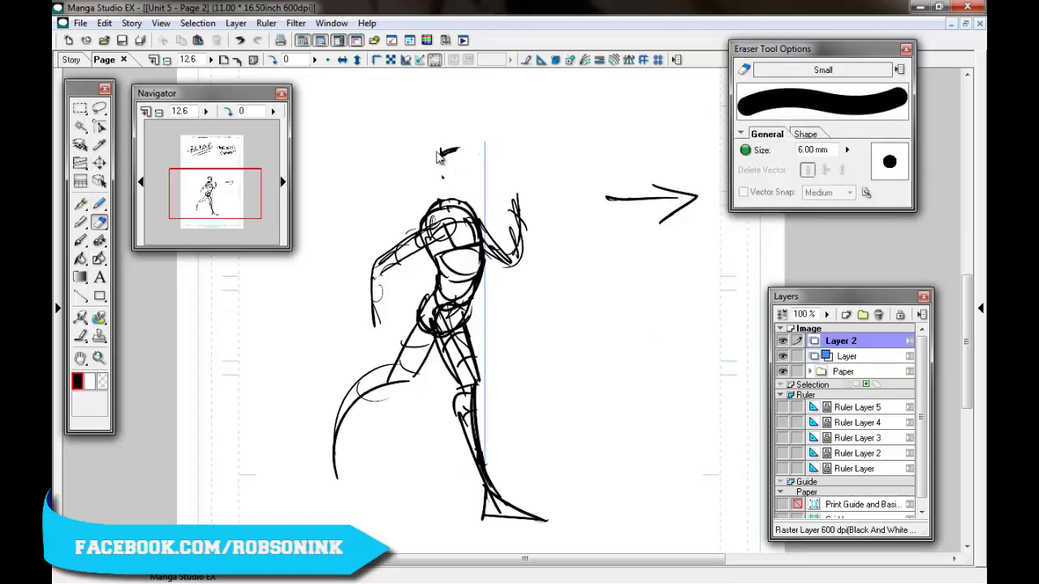
click(99, 204)
click(82, 206)
mouse_move(466, 195)
mouse_down()
mouse_move(484, 192)
mouse_move(487, 159)
mouse_move(459, 154)
mouse_move(489, 161)
mouse_move(461, 200)
mouse_move(470, 168)
mouse_move(489, 193)
mouse_up()
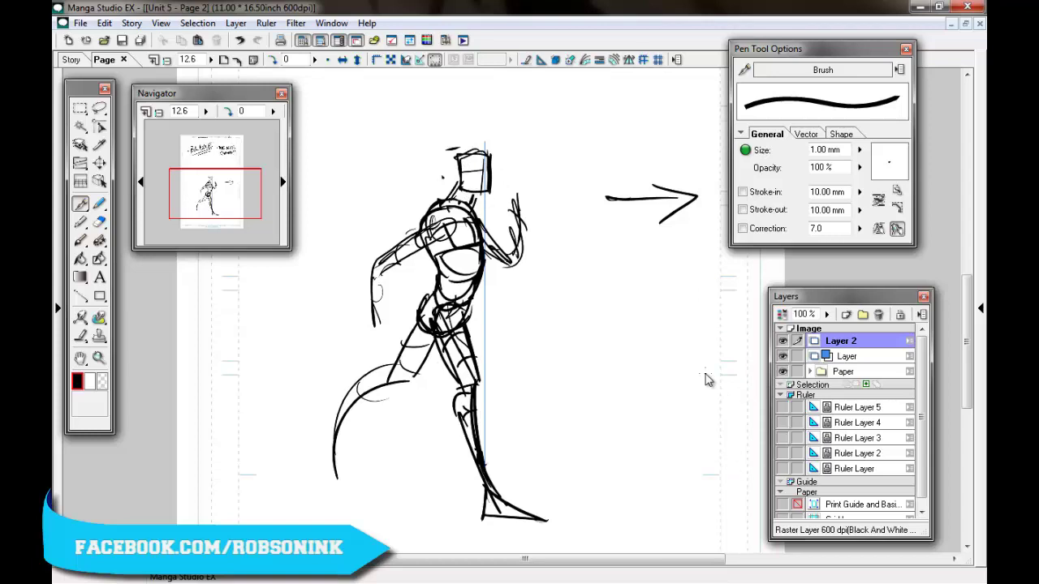
Clear the running figure and direction arrow from Layer 2, set the pen size to 1.10 mm and hide the guide line layer.
click(85, 110)
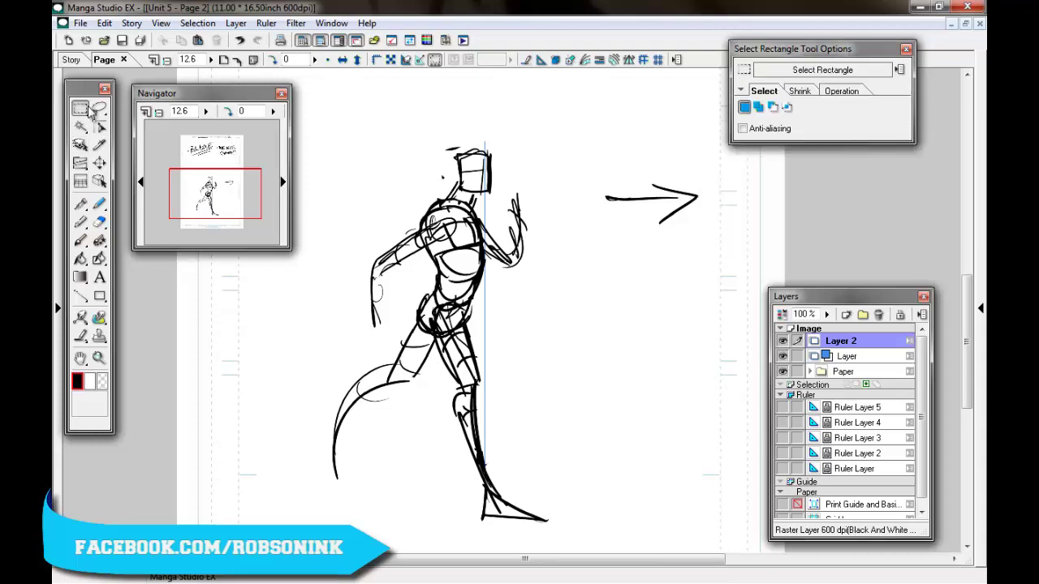
drag(305, 540, 578, 114)
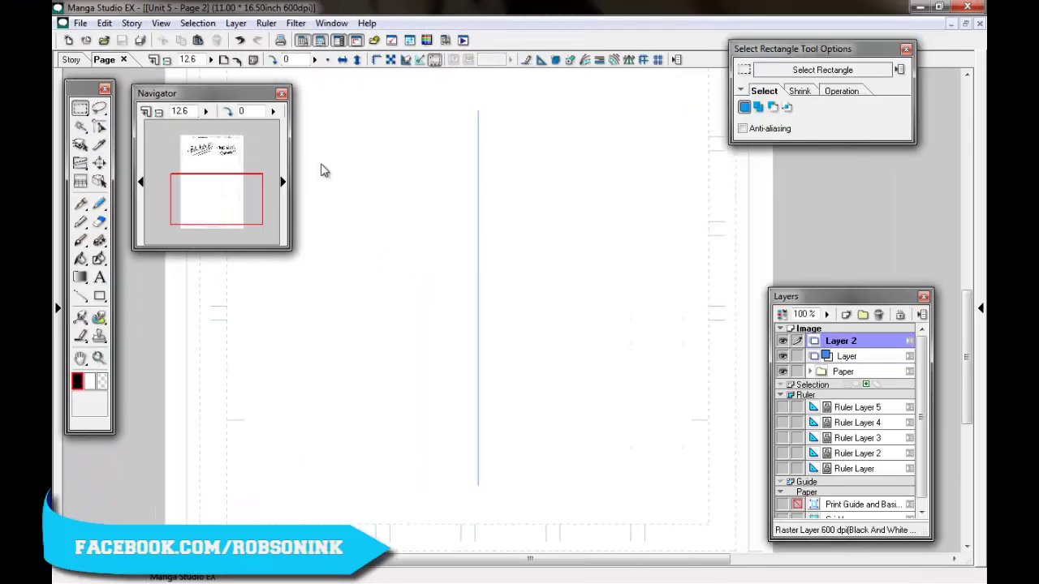
key(p)
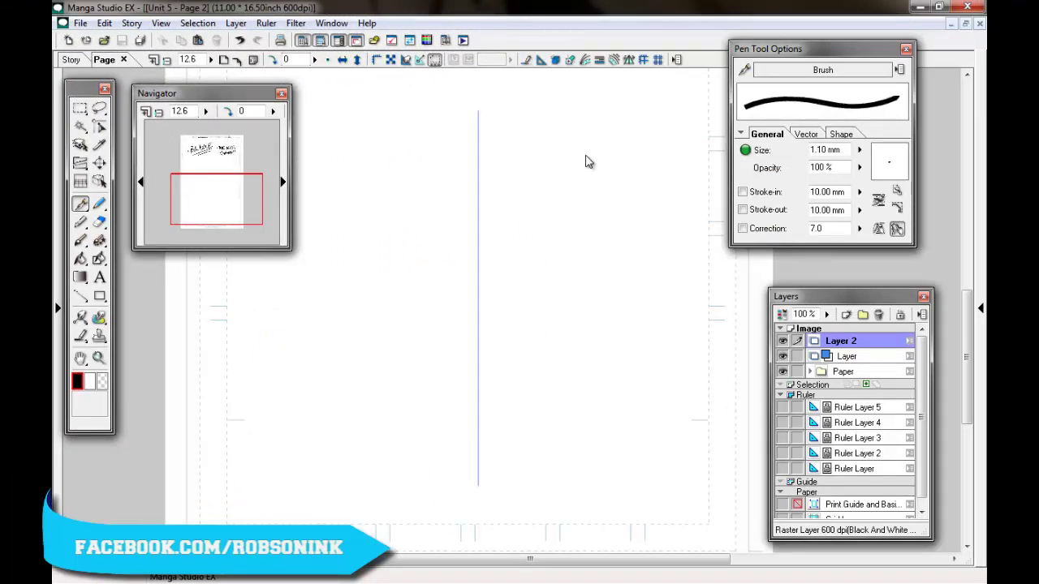
drag(639, 557, 644, 558)
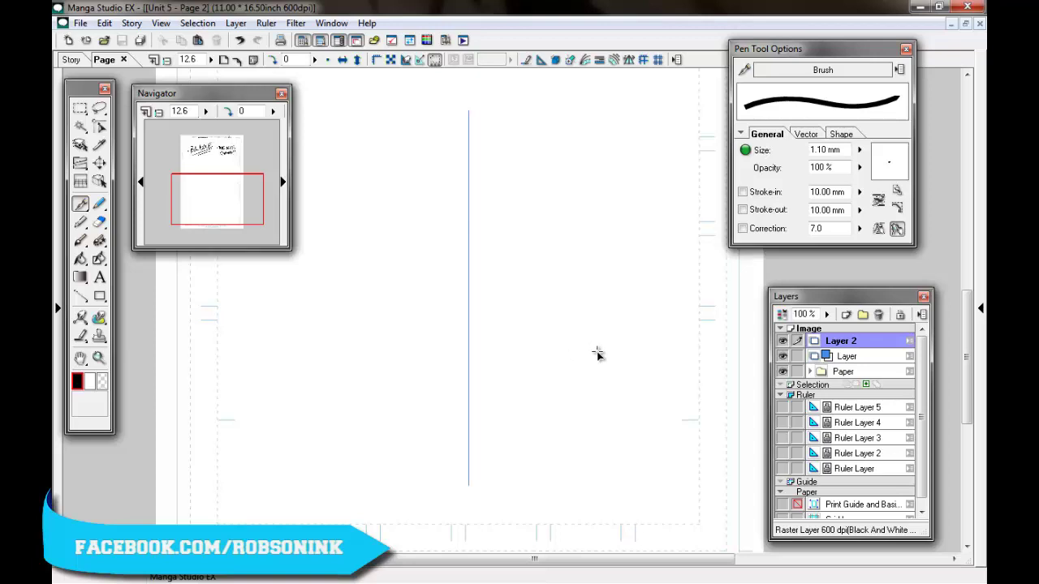
drag(966, 295, 967, 293)
click(783, 357)
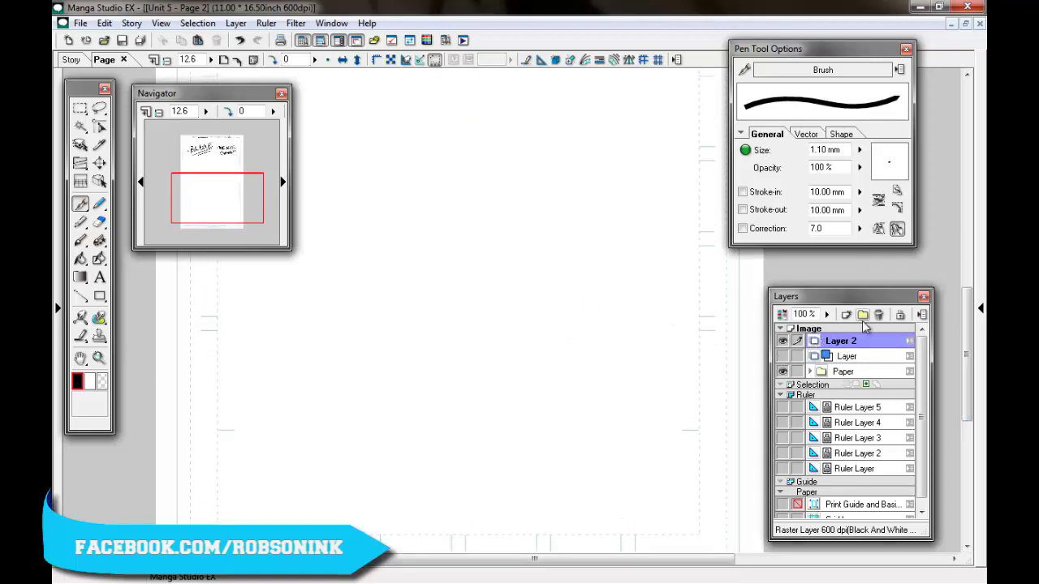
mouse_move(605, 559)
mouse_down()
mouse_move(594, 563)
mouse_move(603, 557)
mouse_up()
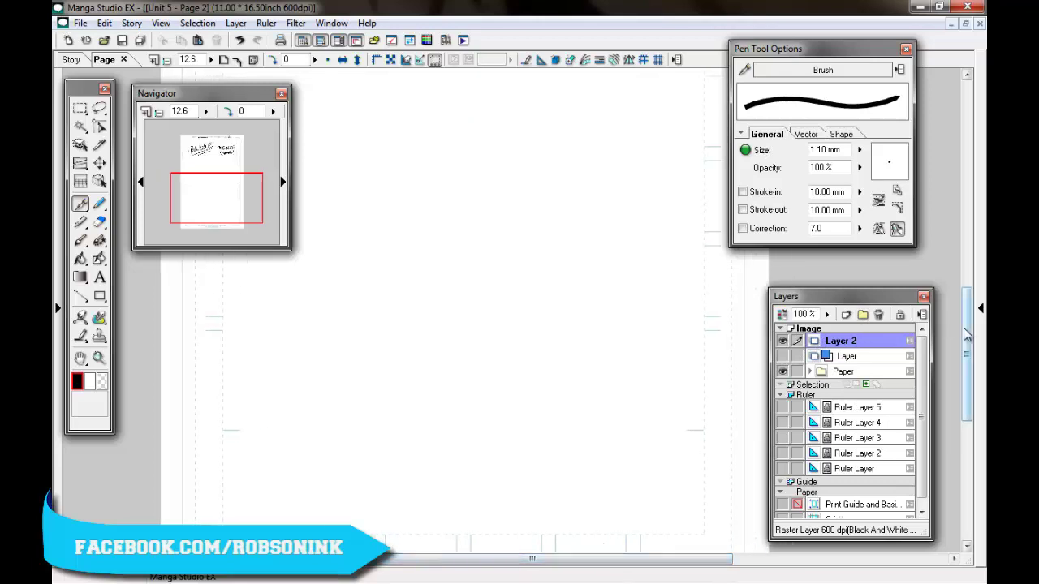
mouse_move(965, 338)
mouse_down()
mouse_move(975, 248)
mouse_move(964, 330)
mouse_up()
Sketch a crouching figure's tilted chest oval, rounded pelvis and head leaning forward in the middle of the page.
mouse_move(406, 270)
mouse_down()
mouse_move(465, 234)
mouse_move(490, 243)
mouse_move(402, 275)
mouse_move(469, 290)
mouse_move(487, 243)
mouse_move(458, 300)
mouse_up()
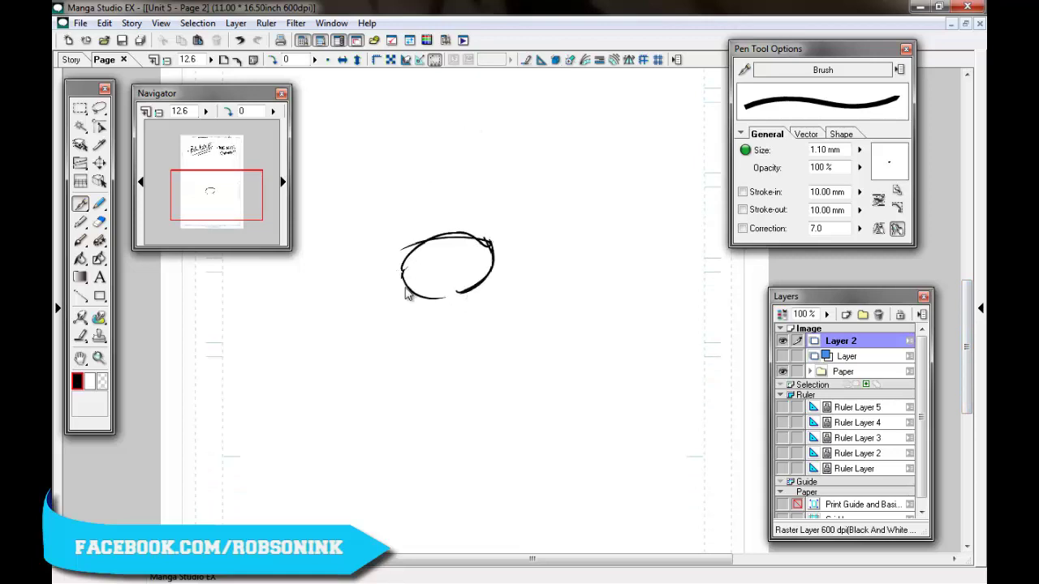
drag(460, 258, 478, 247)
mouse_move(403, 270)
mouse_down()
mouse_move(376, 319)
mouse_move(386, 328)
mouse_move(440, 332)
mouse_move(446, 320)
mouse_move(416, 339)
mouse_up()
mouse_move(425, 294)
mouse_down()
mouse_move(410, 330)
mouse_move(420, 316)
mouse_up()
mouse_move(491, 261)
mouse_down()
mouse_move(438, 290)
mouse_move(415, 335)
mouse_up()
drag(407, 266, 462, 292)
drag(486, 269, 475, 284)
mouse_move(487, 235)
mouse_down()
mouse_move(510, 222)
mouse_move(498, 208)
mouse_move(467, 243)
mouse_move(496, 253)
mouse_move(490, 286)
mouse_move(510, 266)
mouse_up()
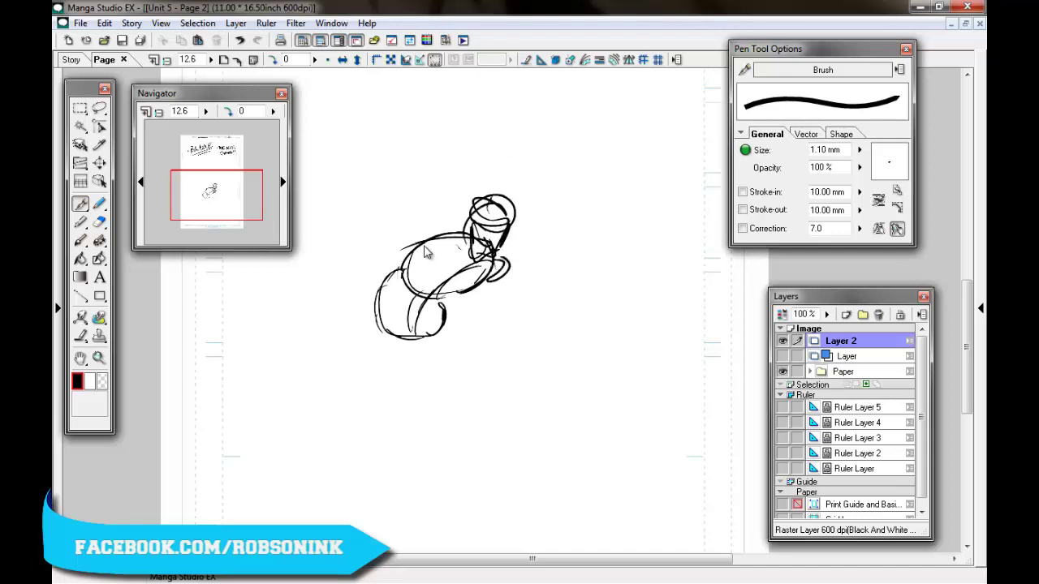
Add the shoulders and two spread arms with gloved hands, one reaching back and one reaching ahead of the chest.
drag(416, 250, 442, 242)
drag(461, 292, 522, 338)
mouse_move(522, 338)
mouse_down()
mouse_move(487, 281)
mouse_move(512, 261)
mouse_up()
mouse_move(409, 249)
mouse_down()
mouse_move(369, 286)
mouse_move(373, 296)
mouse_move(324, 331)
mouse_up()
drag(387, 277, 342, 305)
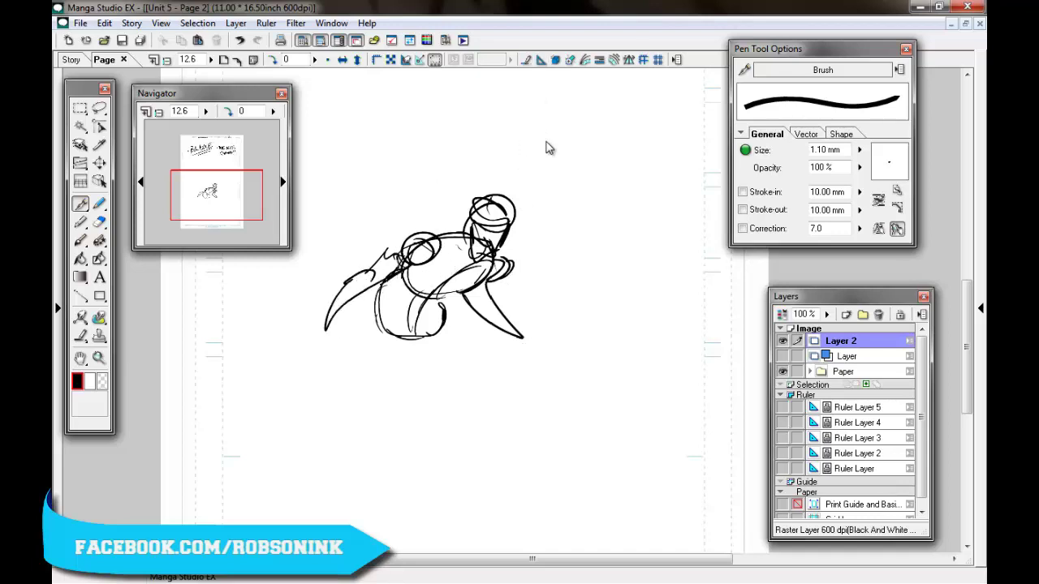
drag(473, 305, 493, 293)
mouse_move(484, 315)
mouse_down()
mouse_move(504, 306)
mouse_move(522, 344)
mouse_move(527, 311)
mouse_up()
drag(527, 311, 519, 345)
mouse_move(326, 308)
mouse_down()
mouse_move(341, 341)
mouse_move(348, 323)
mouse_up()
Draw long curved claws extending from both hands and two tall pointed fins rising from the head's mask.
mouse_move(513, 343)
mouse_down()
mouse_move(591, 398)
mouse_move(635, 350)
mouse_up()
mouse_move(314, 325)
mouse_down()
mouse_move(302, 360)
mouse_move(325, 346)
mouse_move(334, 412)
mouse_up()
drag(333, 341, 345, 415)
drag(414, 123, 478, 196)
drag(423, 156, 451, 232)
drag(485, 141, 508, 213)
drag(487, 143, 520, 219)
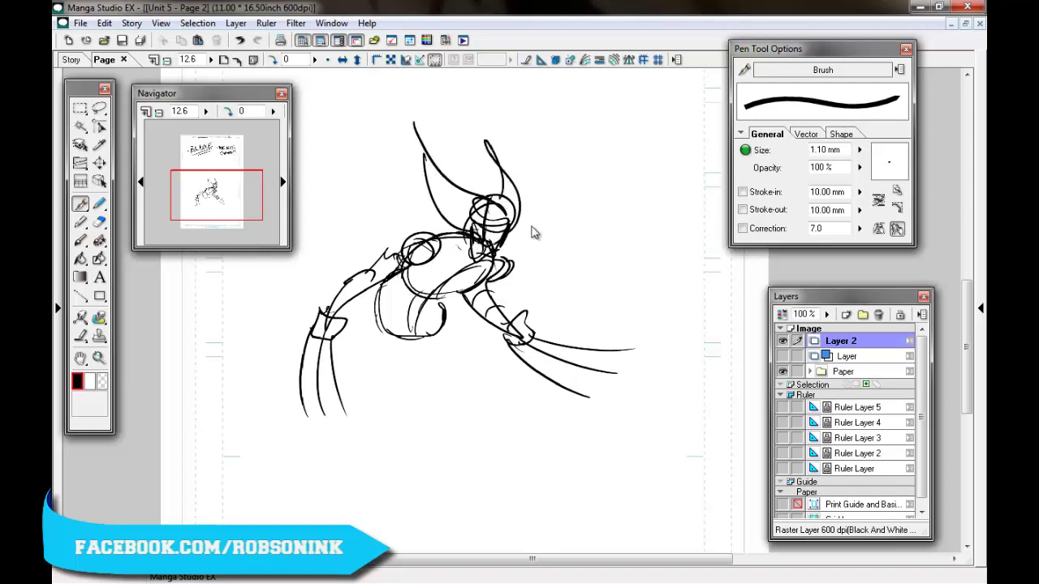
Refine the torso with chest and waist contours and darken the pelvis and hip edges.
mouse_move(469, 247)
mouse_down()
mouse_move(494, 255)
mouse_move(433, 258)
mouse_up()
drag(484, 280, 420, 278)
mouse_move(386, 312)
mouse_down()
mouse_move(438, 271)
mouse_move(443, 307)
mouse_move(417, 283)
mouse_move(377, 311)
mouse_move(378, 331)
mouse_move(426, 333)
mouse_move(443, 307)
mouse_move(477, 310)
mouse_up()
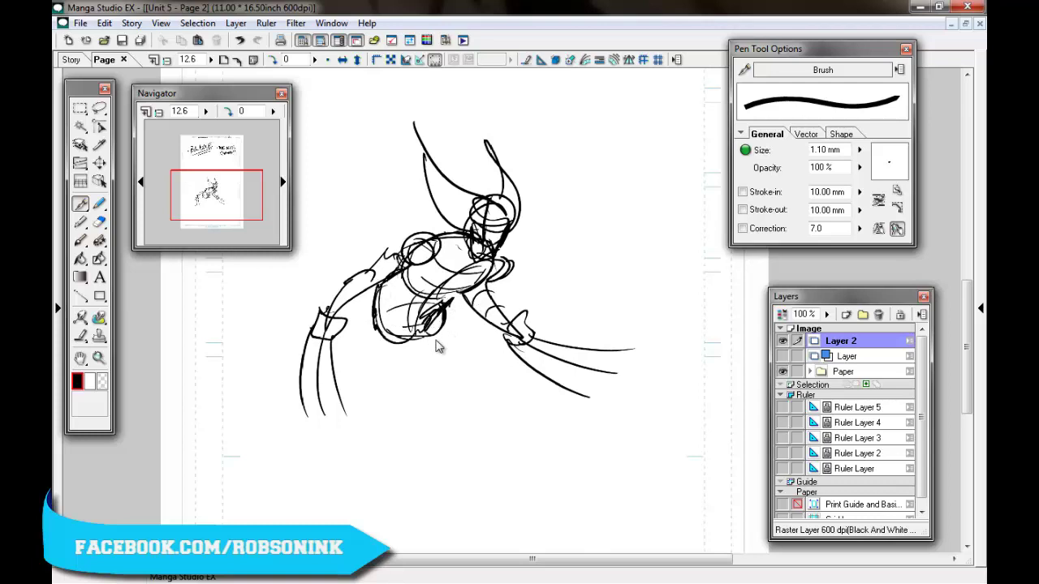
key(ctrl+z)
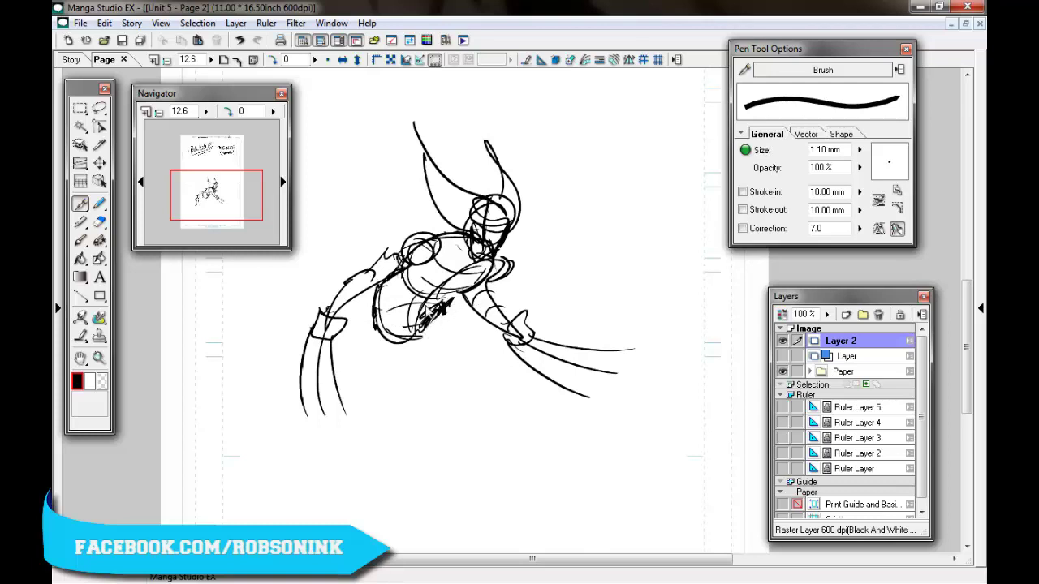
mouse_move(437, 312)
mouse_down()
mouse_move(379, 304)
mouse_move(392, 327)
mouse_move(422, 324)
mouse_up()
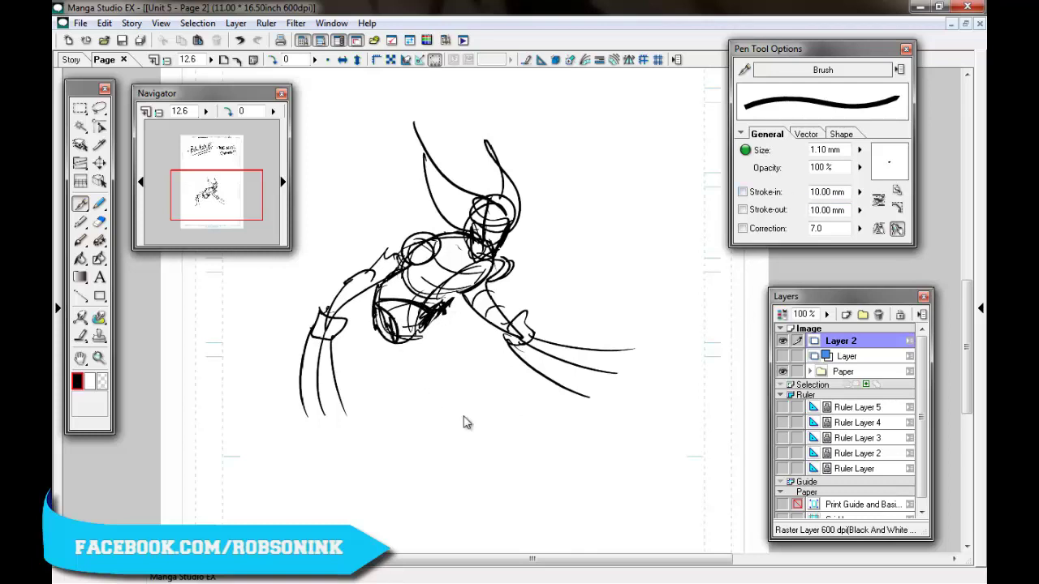
Try to sketch both legs reaching forward from the pelvis, and undo them.
drag(397, 338, 499, 527)
drag(434, 315, 618, 493)
drag(619, 493, 466, 345)
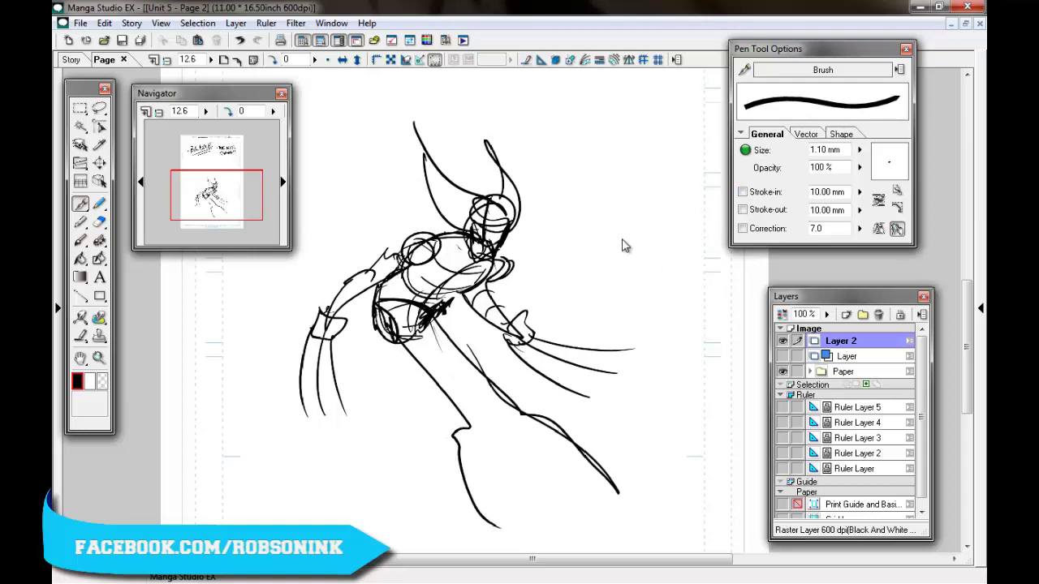
key(ctrl+z)
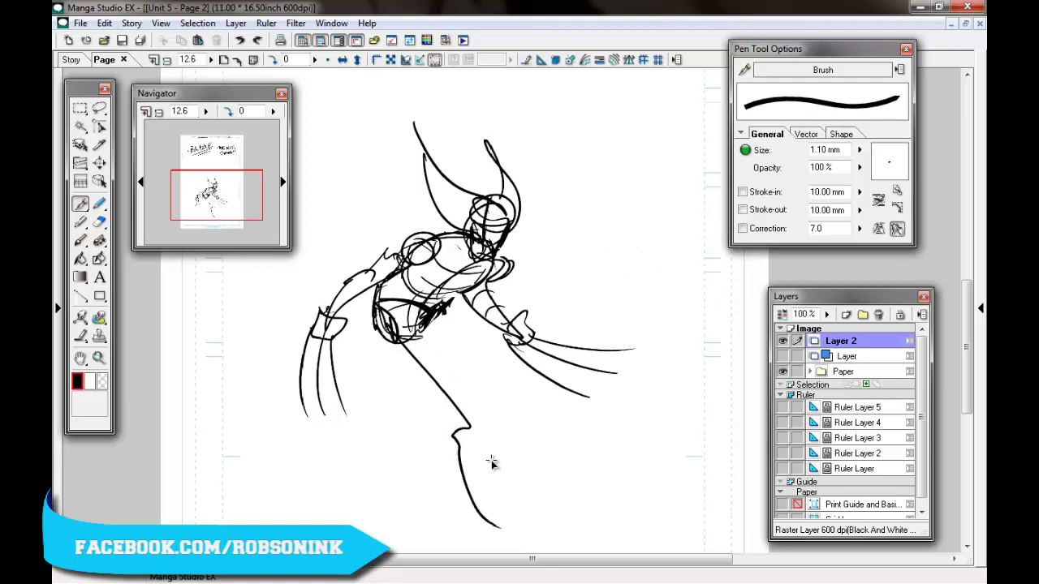
key(ctrl+z)
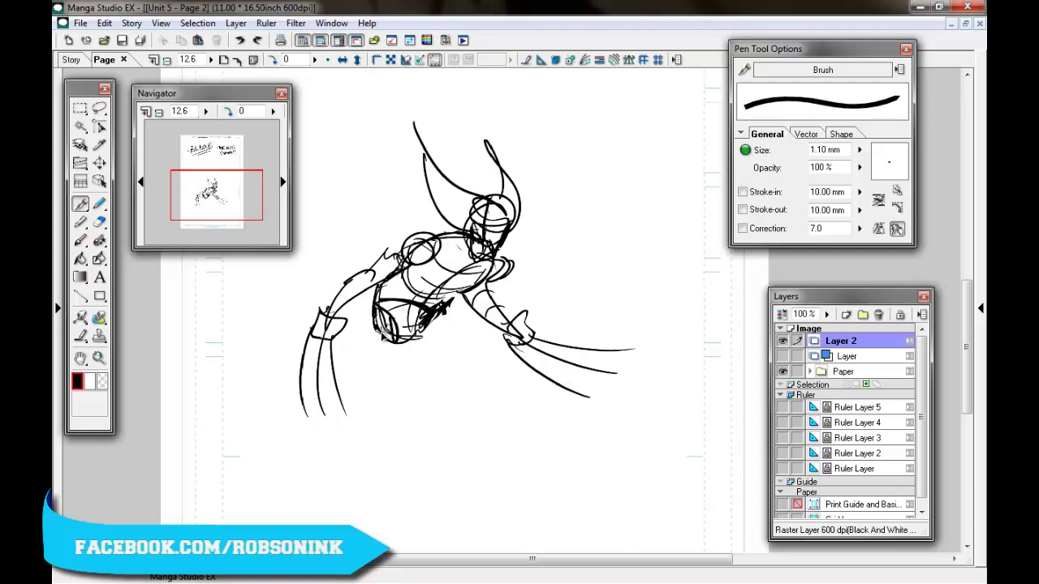
Try to sketch a wide stance with one leg forward and the other bent behind, and undo the leg strokes.
mouse_move(379, 327)
mouse_down()
mouse_move(377, 312)
mouse_move(492, 434)
mouse_move(529, 531)
mouse_up()
drag(455, 378, 495, 473)
mouse_move(399, 343)
mouse_down()
mouse_move(359, 383)
mouse_move(288, 492)
mouse_up()
mouse_move(288, 490)
mouse_down()
mouse_move(402, 347)
mouse_move(422, 336)
mouse_up()
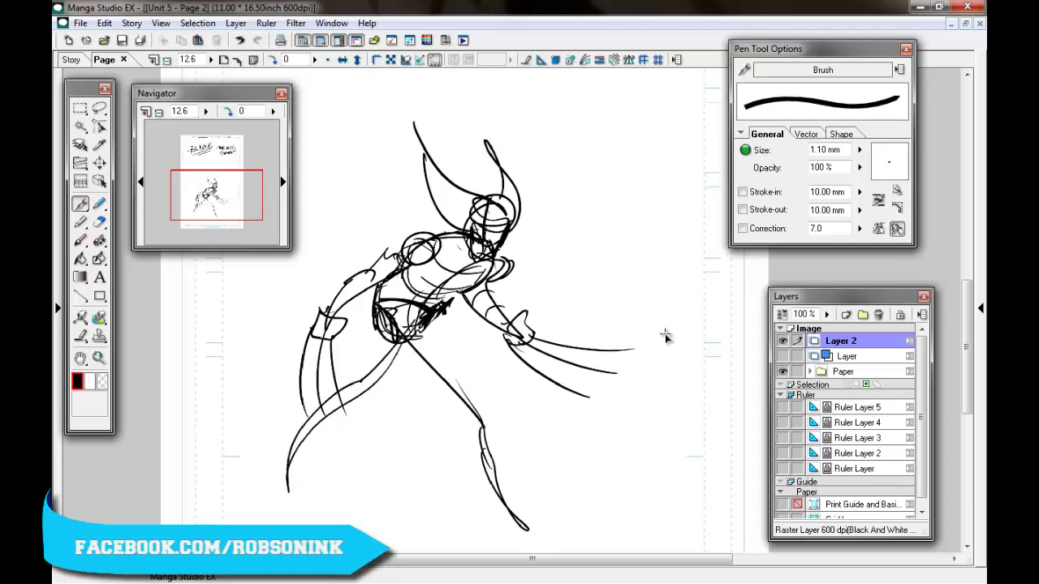
mouse_move(968, 298)
mouse_down()
mouse_move(976, 271)
mouse_move(971, 310)
mouse_move(964, 296)
mouse_up()
key(ctrl+z)
key(ctrl+z)
key(ctrl+z)
key(ctrl+z)
key(ctrl+z)
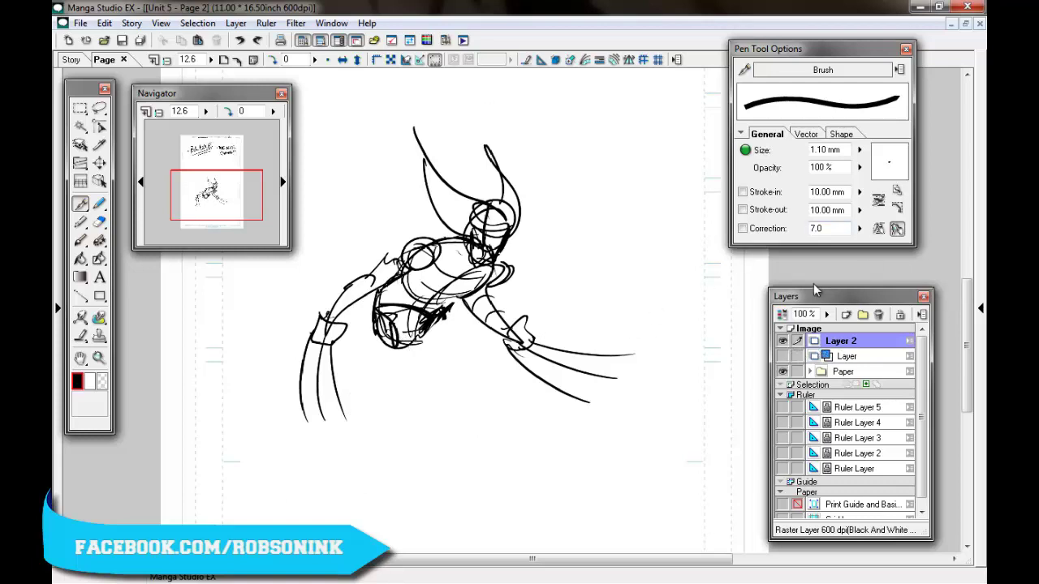
Try out a front thigh and a vertical balance stroke dropped from the head, and undo them.
mouse_move(392, 318)
mouse_down()
mouse_move(409, 338)
mouse_move(397, 321)
mouse_move(425, 336)
mouse_move(481, 401)
mouse_up()
drag(412, 328, 480, 388)
key(ctrl+z)
key(ctrl+z)
mouse_move(417, 335)
mouse_down()
mouse_move(489, 405)
mouse_move(420, 340)
mouse_up()
drag(493, 120, 476, 482)
drag(476, 483, 497, 142)
key(ctrl+z)
Sketch the front thigh angling down and forward from the pelvis, with cross contours and a bent knee.
drag(426, 344, 492, 417)
drag(385, 352, 409, 377)
drag(475, 418, 490, 417)
mouse_move(451, 417)
mouse_down()
mouse_move(397, 363)
mouse_move(456, 410)
mouse_up()
mouse_move(486, 429)
mouse_down()
mouse_move(404, 362)
mouse_move(434, 395)
mouse_move(419, 329)
mouse_move(460, 377)
mouse_up()
mouse_move(407, 370)
mouse_down()
mouse_move(419, 346)
mouse_move(450, 359)
mouse_up()
mouse_move(453, 401)
mouse_down()
mouse_move(466, 380)
mouse_move(469, 430)
mouse_move(476, 417)
mouse_up()
key(e)
Draw the front leg's shin and calf with the pen, folding back from the knee to a flat foot beneath the torso.
click(98, 203)
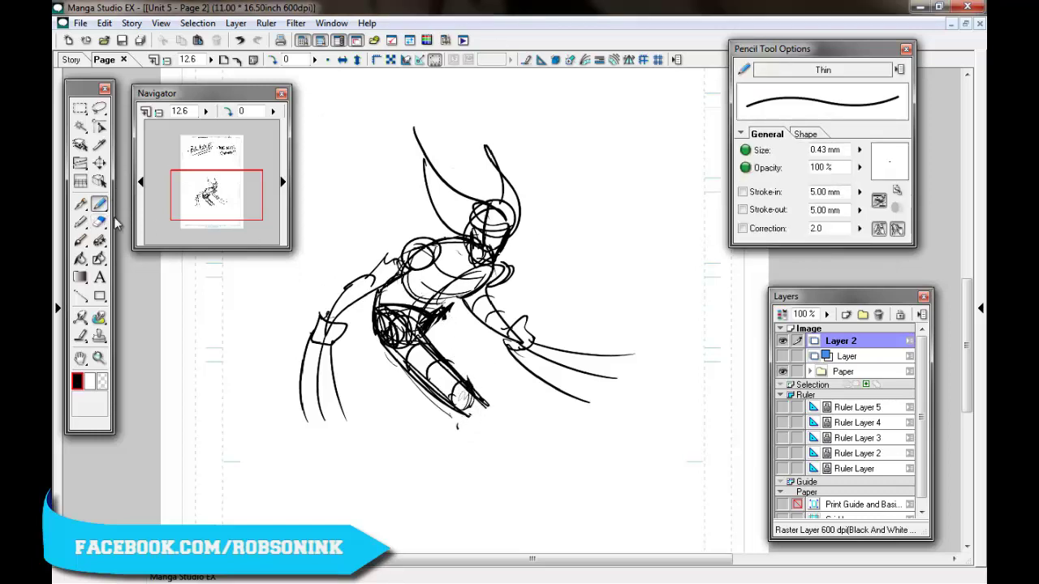
click(81, 203)
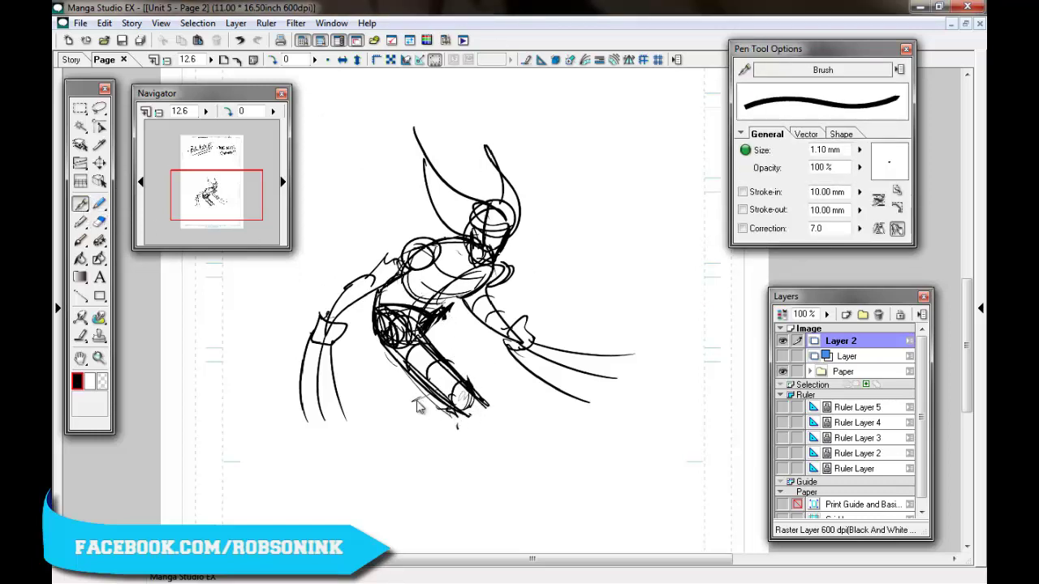
drag(431, 393, 379, 439)
mouse_move(363, 469)
mouse_down()
mouse_move(460, 416)
mouse_move(364, 449)
mouse_move(457, 417)
mouse_up()
drag(370, 448, 349, 472)
drag(349, 472, 412, 469)
drag(378, 450, 412, 468)
drag(375, 441, 414, 454)
drag(443, 364, 471, 398)
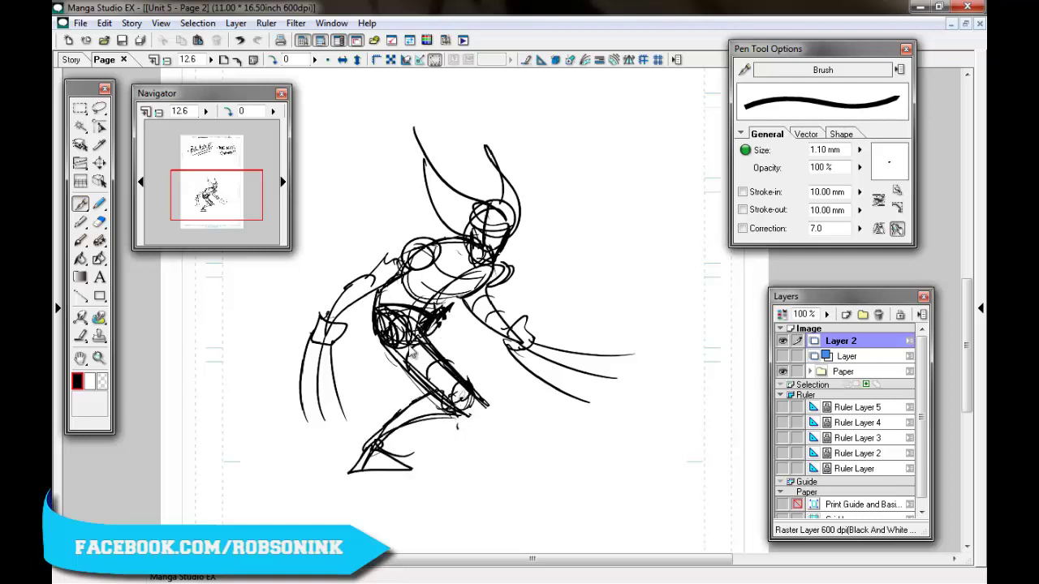
Undo a vertical test stroke, show the blue guide line layer, move the line slightly right and up under the head, and reselect Layer 2.
drag(477, 490, 499, 83)
key(ctrl+z)
click(847, 356)
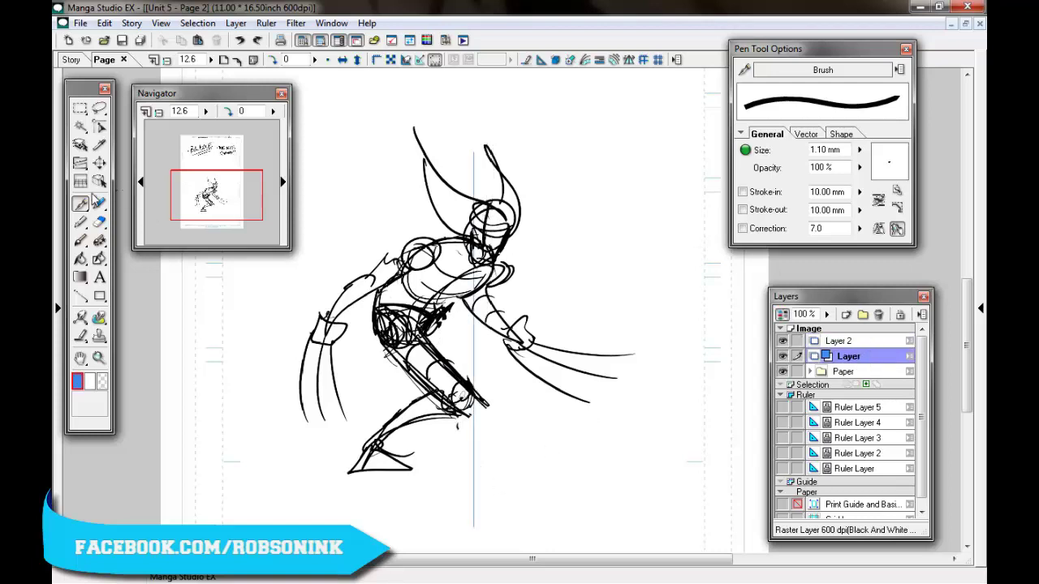
click(99, 162)
drag(506, 297, 512, 289)
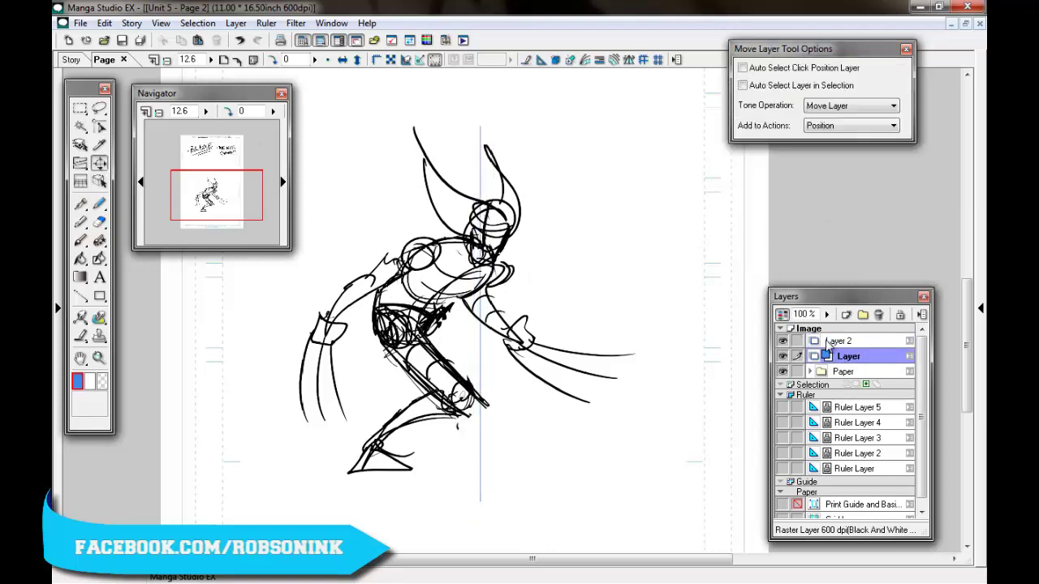
click(843, 341)
click(99, 204)
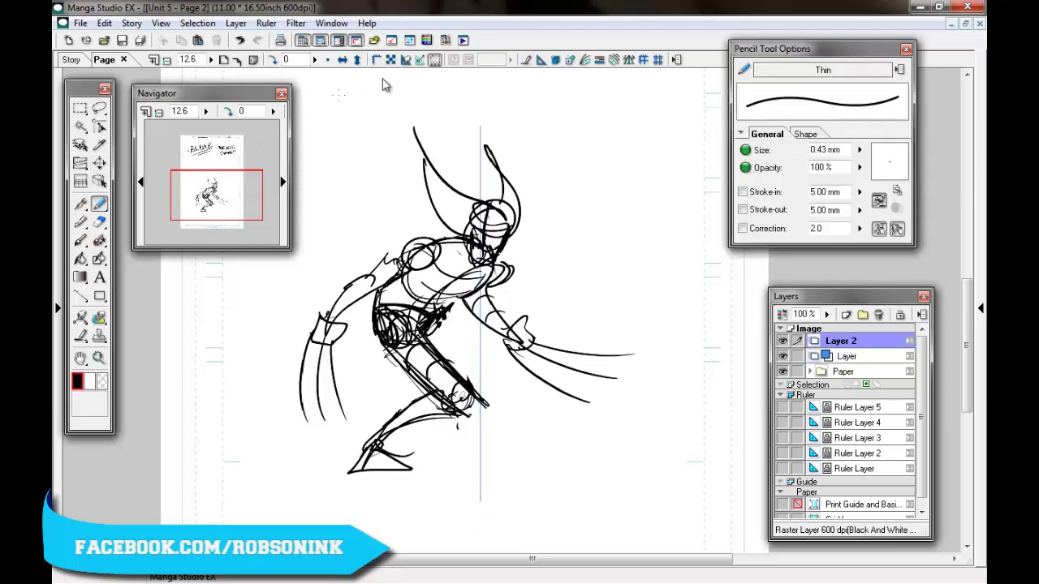
Reinforce the front leg's thigh, knee and shin contours with the pen, undoing the last stroke.
click(81, 204)
mouse_move(440, 345)
mouse_down()
mouse_move(467, 416)
mouse_move(459, 368)
mouse_up()
drag(394, 324, 402, 364)
mouse_move(457, 416)
mouse_down()
mouse_move(389, 445)
mouse_move(379, 462)
mouse_up()
drag(479, 321, 474, 383)
key(ctrl+z)
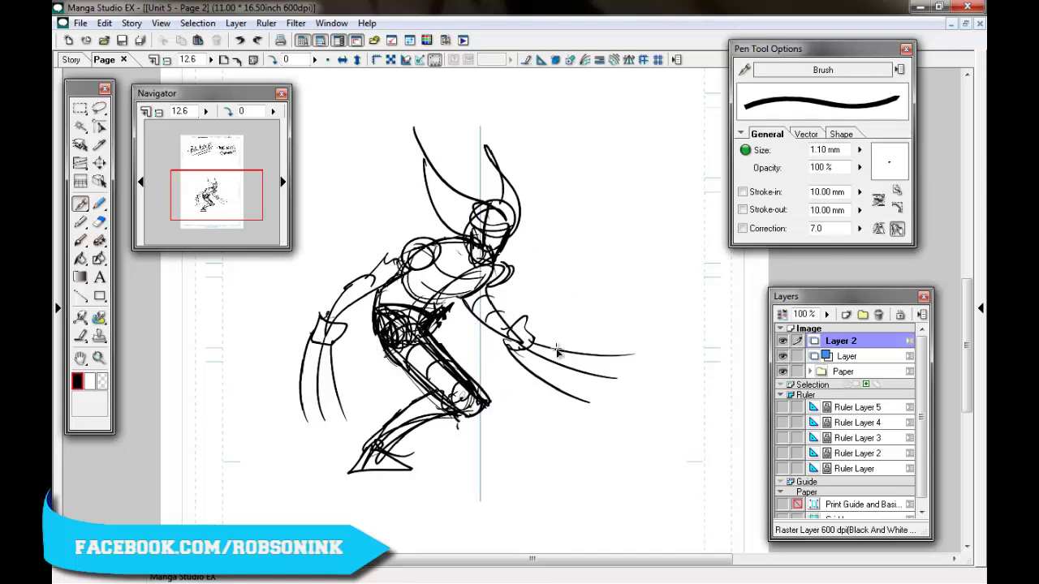
Try to sketch the second leg bent alongside the front leg, and undo its strokes.
drag(443, 328, 508, 394)
drag(508, 395, 480, 410)
drag(410, 454, 477, 417)
drag(507, 397, 466, 416)
drag(461, 348, 497, 410)
drag(414, 466, 460, 464)
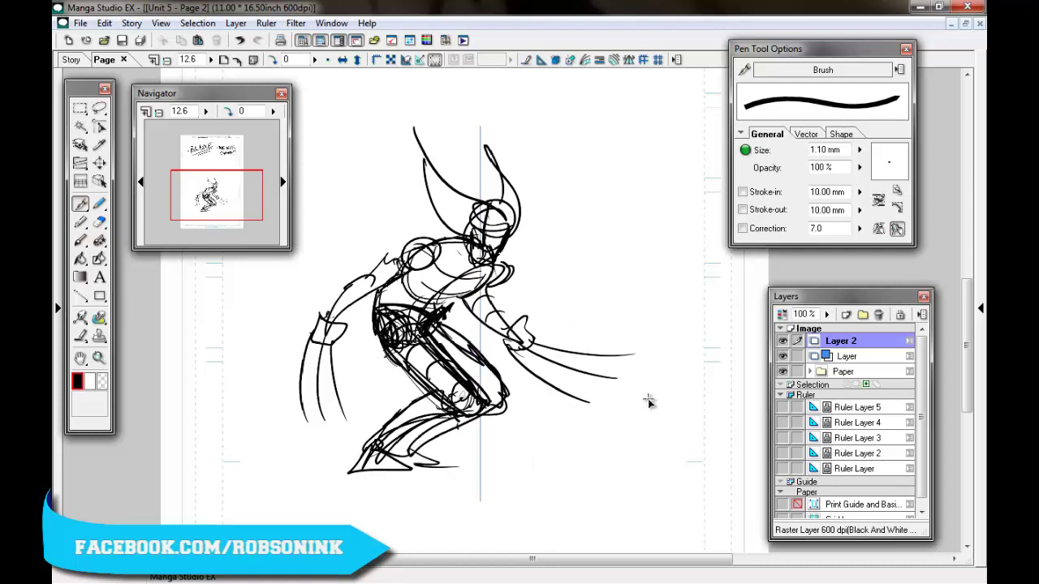
key(ctrl+z)
key(ctrl+z)
key(ctrl+z)
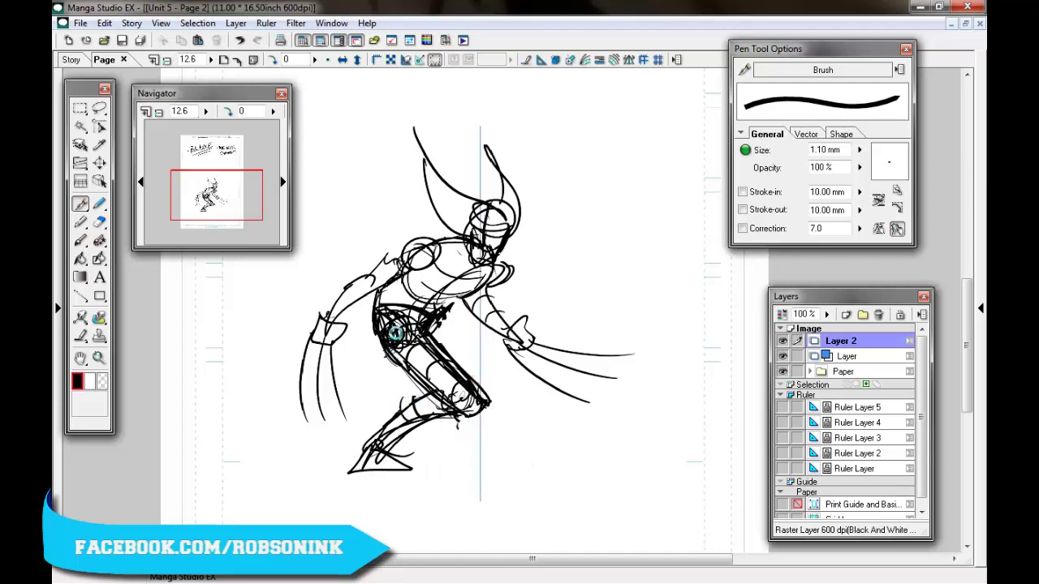
Sketch the second leg trailing behind the body with thigh, shin and foot, and reduce the pen size to 0.90 mm.
mouse_move(389, 357)
mouse_down()
mouse_move(356, 396)
mouse_move(267, 438)
mouse_move(358, 389)
mouse_up()
drag(422, 334, 359, 398)
mouse_move(365, 386)
mouse_down()
mouse_move(287, 412)
mouse_move(267, 438)
mouse_up()
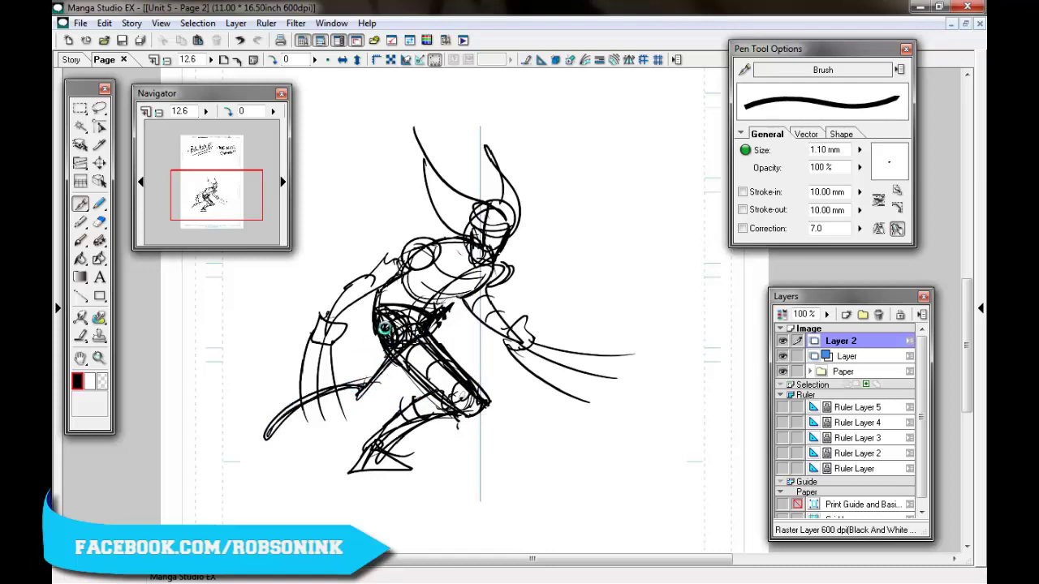
mouse_move(381, 338)
mouse_down()
mouse_move(359, 391)
mouse_move(352, 376)
mouse_move(257, 440)
mouse_move(298, 442)
mouse_move(271, 427)
mouse_move(355, 379)
mouse_up()
key(bracketleft)
key(bracketleft)
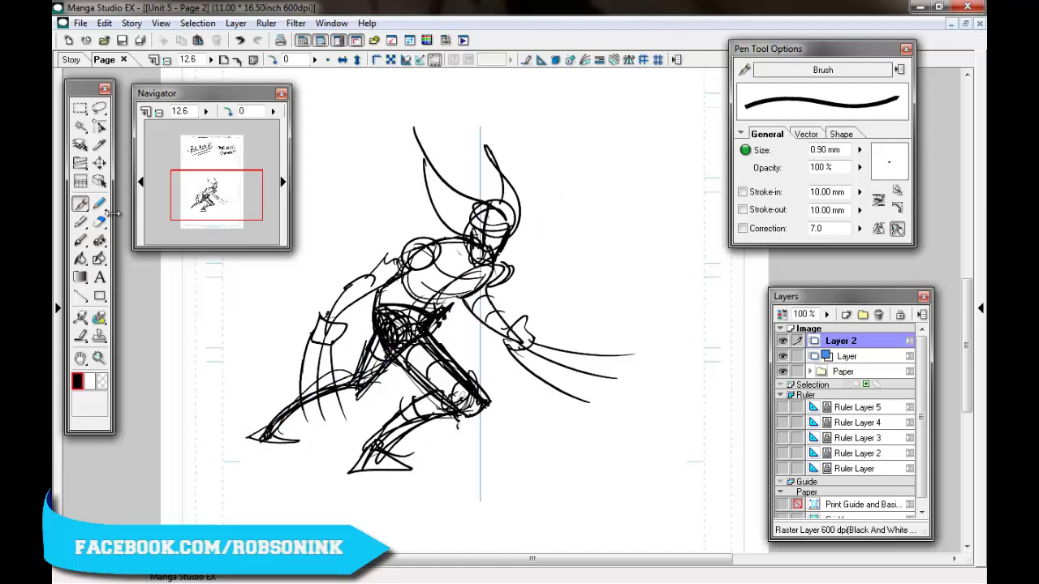
Erase the stray lines overshooting the front knee with the 6.00 mm eraser and return to the pen.
click(99, 221)
drag(492, 425, 489, 408)
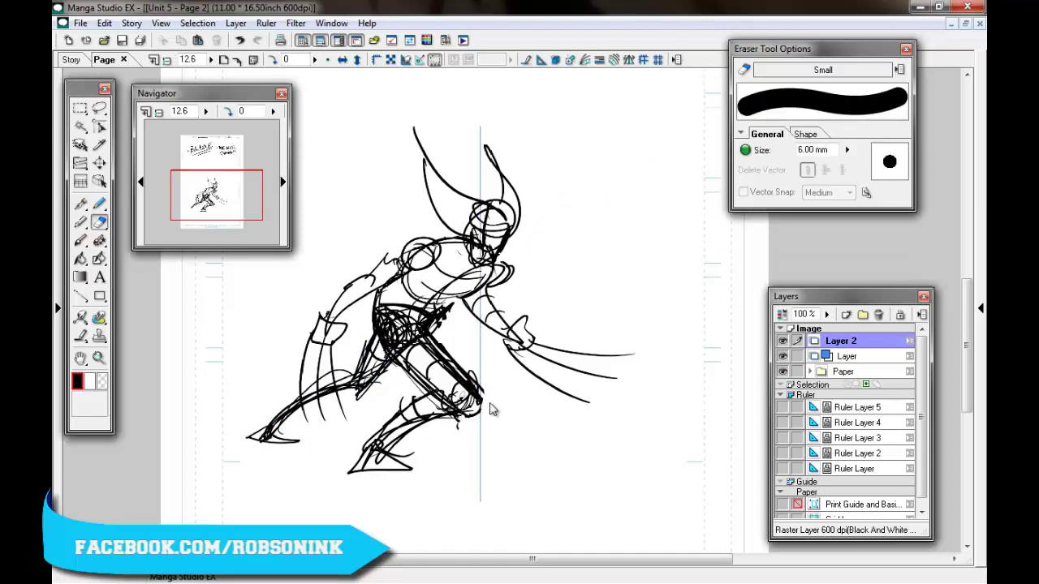
click(81, 204)
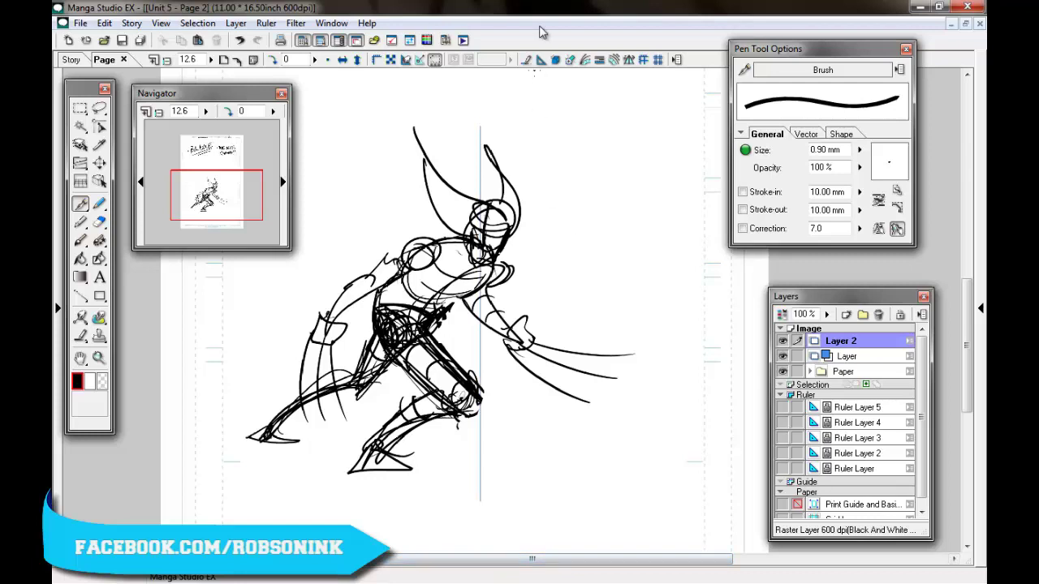
Add freehand pen marks beside the figure's head, clear the whole sketch from Layer 2 and set the pen size to 1.20 mm.
mouse_move(549, 196)
mouse_down()
mouse_move(570, 169)
mouse_move(601, 191)
mouse_move(617, 188)
mouse_move(607, 189)
mouse_up()
mouse_move(558, 219)
mouse_down()
mouse_move(565, 239)
mouse_move(603, 212)
mouse_move(670, 237)
mouse_up()
drag(685, 199, 672, 236)
drag(698, 185, 696, 223)
click(695, 235)
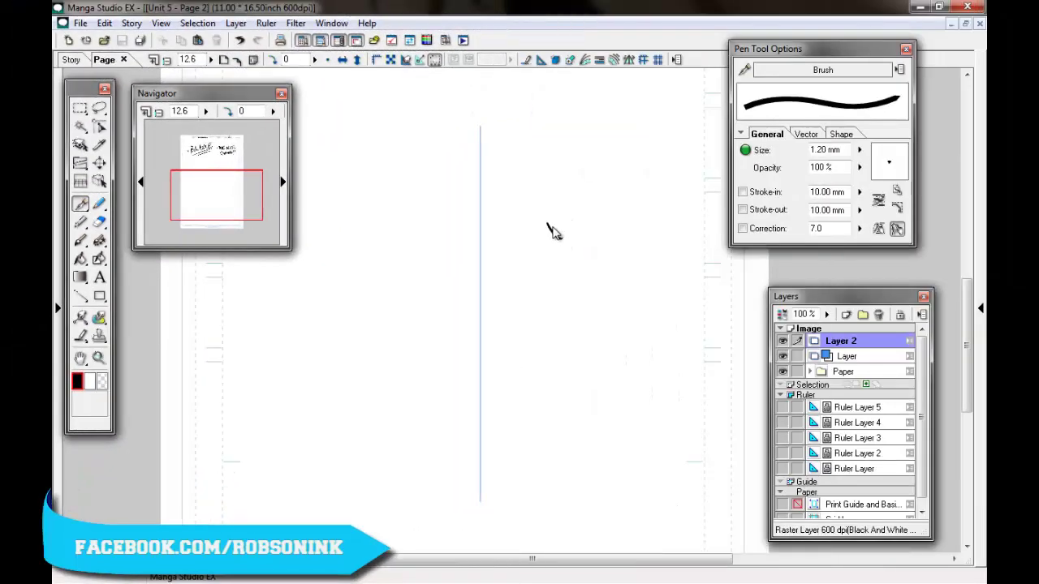
Sketch a smaller figure's head, chest and pelvis just right of the guide line, undoing the last stroke.
drag(558, 201, 561, 238)
drag(556, 201, 563, 238)
mouse_move(551, 209)
mouse_down()
mouse_move(567, 213)
mouse_move(568, 251)
mouse_move(533, 294)
mouse_move(523, 291)
mouse_move(560, 282)
mouse_move(568, 264)
mouse_move(552, 244)
mouse_move(545, 288)
mouse_up()
mouse_move(536, 244)
mouse_down()
mouse_move(559, 268)
mouse_move(532, 252)
mouse_move(551, 284)
mouse_move(537, 310)
mouse_move(568, 371)
mouse_move(584, 352)
mouse_up()
key(ctrl+z)
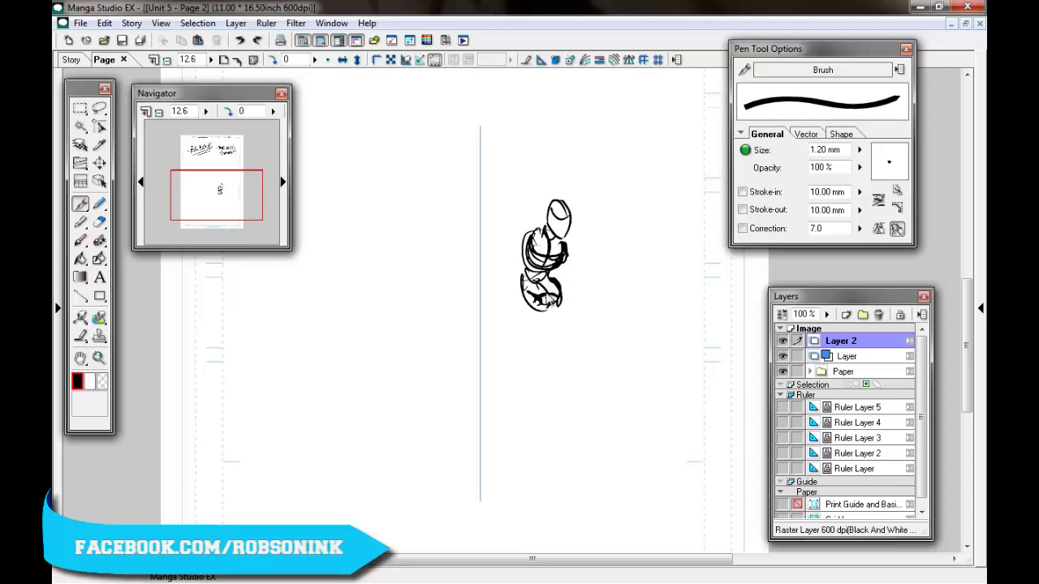
Sketch the small figure's shoulders, two outstretched arms and the lower face, and reduce the pen size to 1.00 mm.
mouse_move(544, 292)
mouse_down()
mouse_move(602, 259)
mouse_move(595, 285)
mouse_move(538, 299)
mouse_move(560, 305)
mouse_move(552, 278)
mouse_move(526, 273)
mouse_move(575, 234)
mouse_move(523, 237)
mouse_move(572, 256)
mouse_up()
key(ctrl+z)
key(ctrl+z)
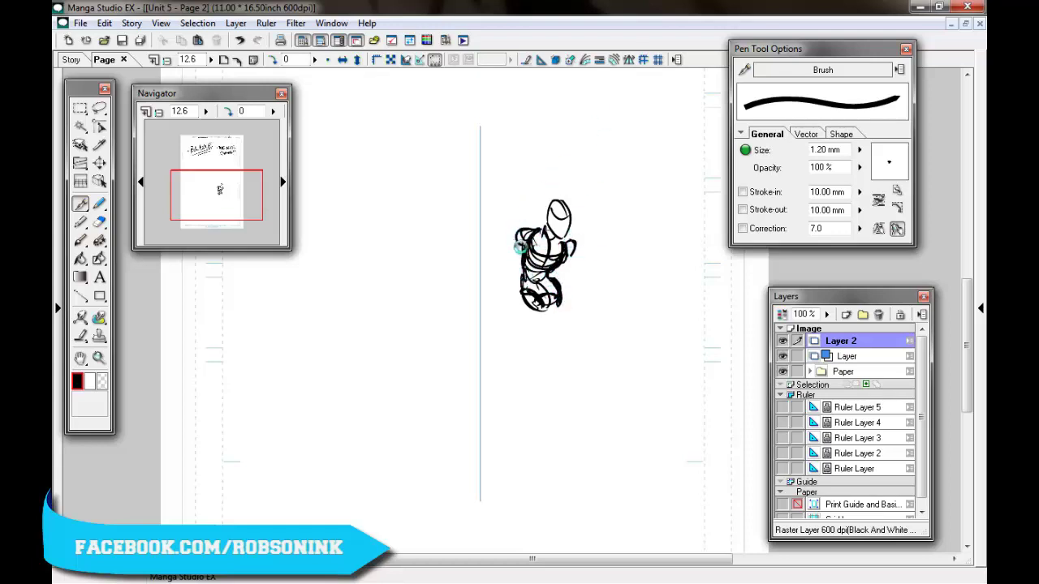
mouse_move(517, 236)
mouse_down()
mouse_move(483, 254)
mouse_move(527, 252)
mouse_move(597, 290)
mouse_up()
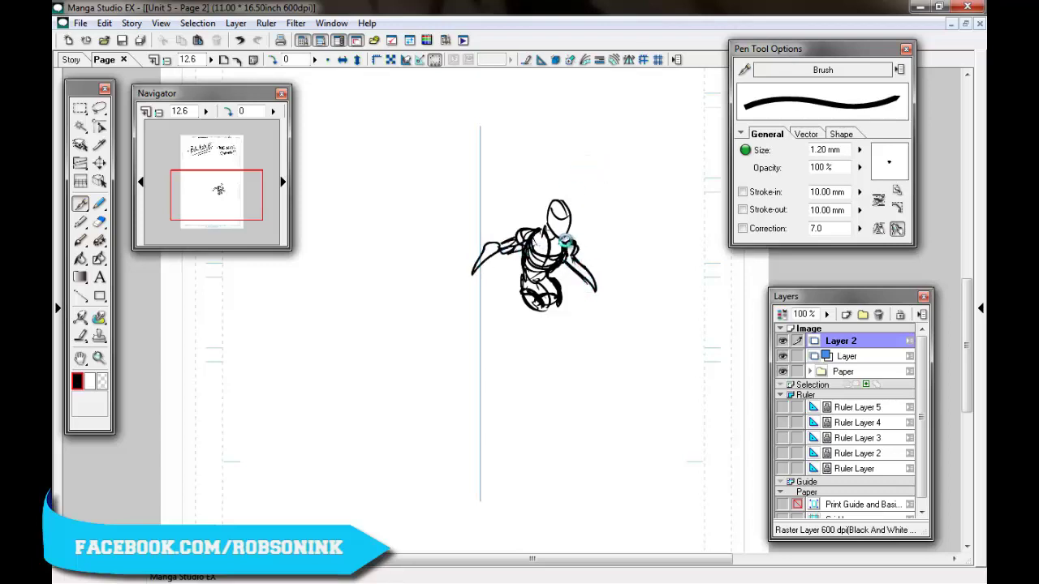
drag(550, 217, 564, 235)
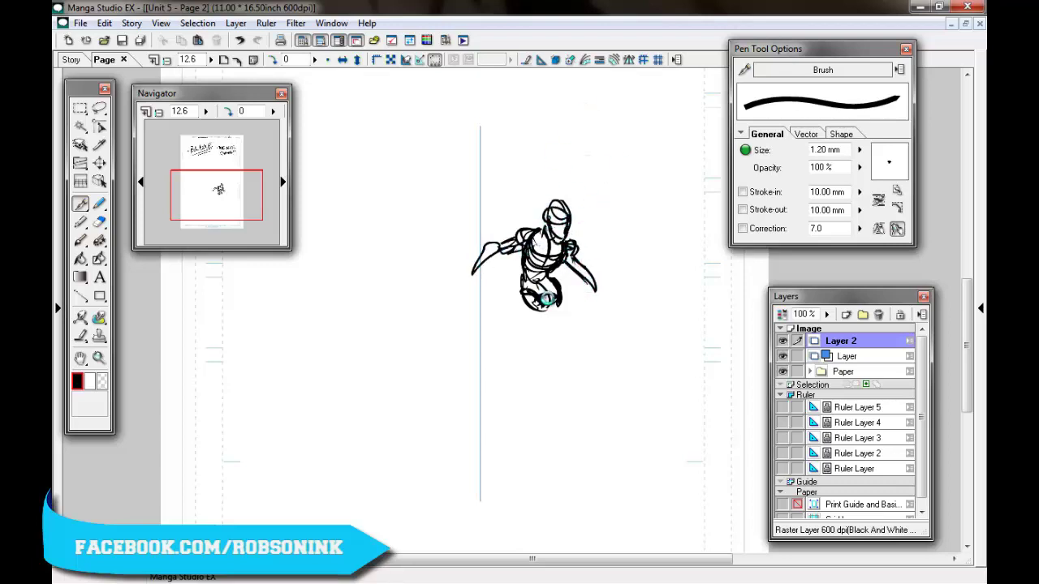
key(bracketleft)
key(bracketleft)
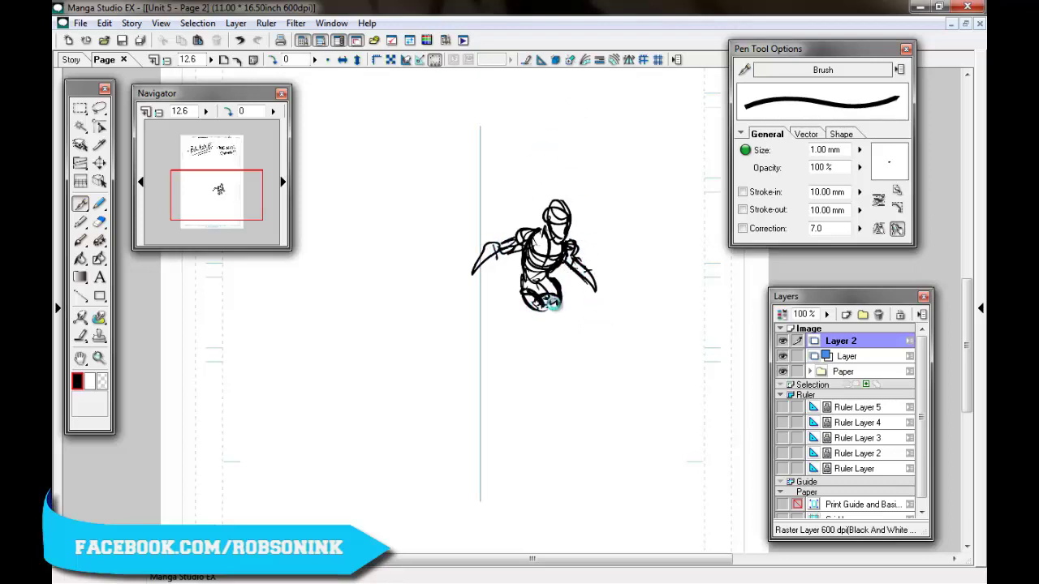
mouse_move(550, 304)
mouse_down()
mouse_move(519, 296)
mouse_move(546, 335)
mouse_move(554, 331)
mouse_move(546, 343)
mouse_move(543, 294)
mouse_move(526, 300)
mouse_move(546, 342)
mouse_move(547, 305)
mouse_move(557, 350)
mouse_move(545, 357)
mouse_move(561, 418)
mouse_up()
key([)
drag(557, 361, 562, 417)
mouse_move(560, 297)
mouse_down()
mouse_move(582, 328)
mouse_move(567, 343)
mouse_move(594, 390)
mouse_up()
drag(580, 331, 593, 387)
key(ctrl+z)
key(ctrl+z)
key(ctrl+z)
key(ctrl+z)
Sketch the small figure's legs from the pelvis down, with thigh contours and a narrow pointed foot.
mouse_move(557, 307)
mouse_down()
mouse_move(583, 338)
mouse_move(552, 377)
mouse_move(582, 330)
mouse_up()
mouse_move(558, 291)
mouse_down()
mouse_move(582, 336)
mouse_move(568, 349)
mouse_up()
drag(555, 388, 547, 423)
mouse_move(548, 423)
mouse_down()
mouse_move(563, 425)
mouse_move(561, 416)
mouse_up()
mouse_move(538, 392)
mouse_down()
mouse_move(542, 362)
mouse_move(520, 366)
mouse_up()
drag(531, 349, 518, 436)
Sketch the long rounded outline flaring below the small figure's legs, with cross contours, and reduce the pen size to 0.60 mm.
drag(528, 390, 498, 520)
mouse_move(498, 521)
mouse_down()
mouse_move(588, 507)
mouse_move(599, 446)
mouse_up()
drag(572, 336, 590, 436)
drag(582, 398, 601, 450)
drag(602, 479, 528, 390)
drag(533, 350, 518, 418)
drag(529, 335, 524, 410)
key(bracketleft)
key(bracketleft)
mouse_move(529, 492)
mouse_down()
mouse_move(607, 448)
mouse_move(525, 461)
mouse_up()
drag(545, 409, 584, 343)
mouse_move(551, 217)
mouse_down()
mouse_move(566, 221)
mouse_move(562, 207)
mouse_up()
key(bracketleft)
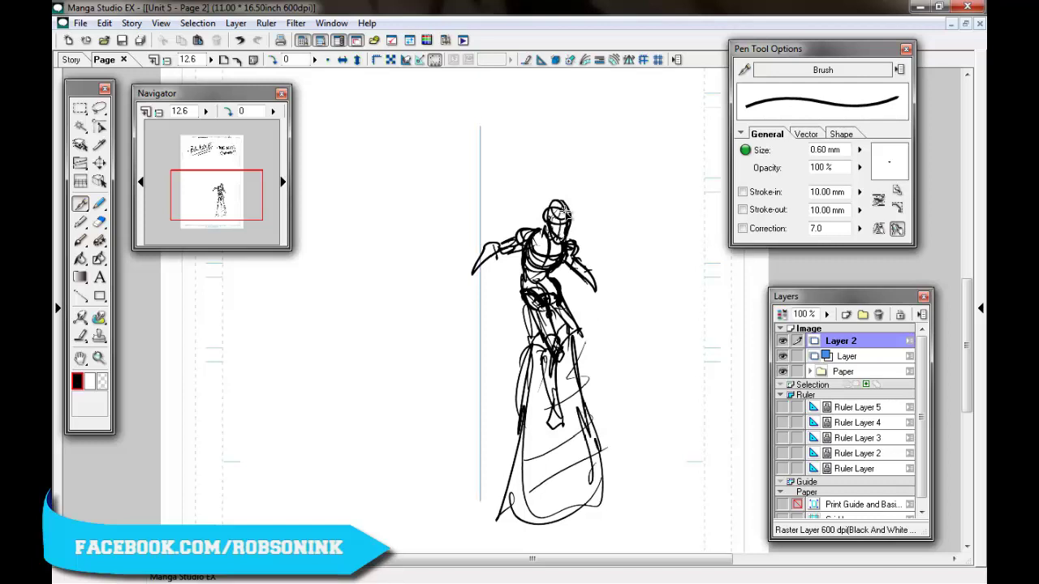
Sketch a larger second figure's head with two pointed wing shapes left of the guide line, and set the pen size to 0.90 mm.
drag(378, 198, 419, 208)
drag(416, 170, 419, 206)
drag(374, 165, 377, 200)
drag(407, 158, 347, 183)
drag(386, 134, 422, 185)
drag(366, 199, 411, 210)
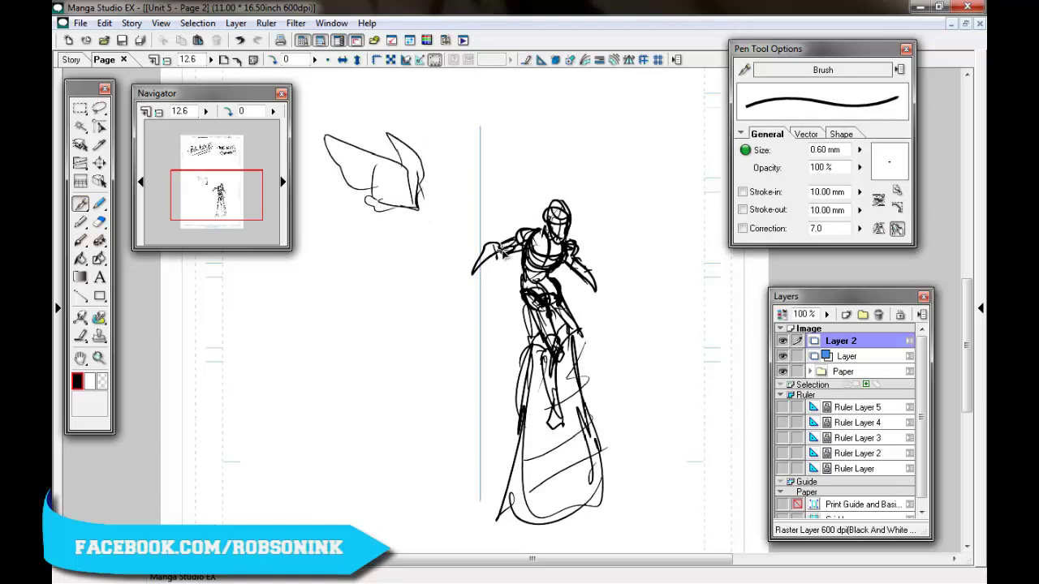
key(bracketright)
key(bracketright)
key(bracketright)
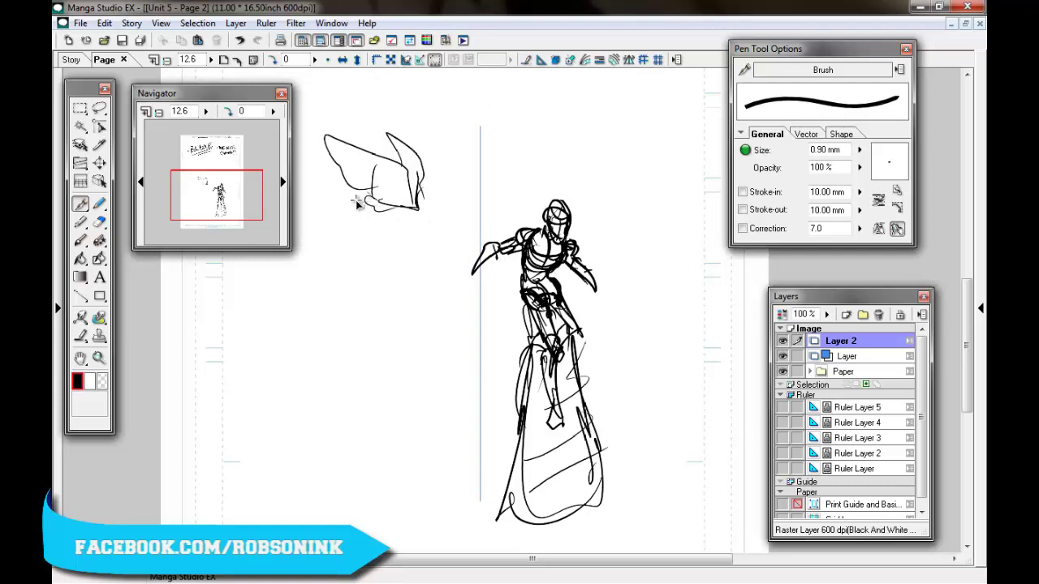
Sketch the large figure's rounded chest beneath the winged head.
mouse_move(360, 194)
mouse_down()
mouse_move(396, 203)
mouse_move(326, 229)
mouse_up()
drag(401, 214, 370, 259)
drag(403, 207, 359, 265)
drag(323, 198, 406, 212)
drag(318, 195, 362, 258)
drag(489, 560, 451, 559)
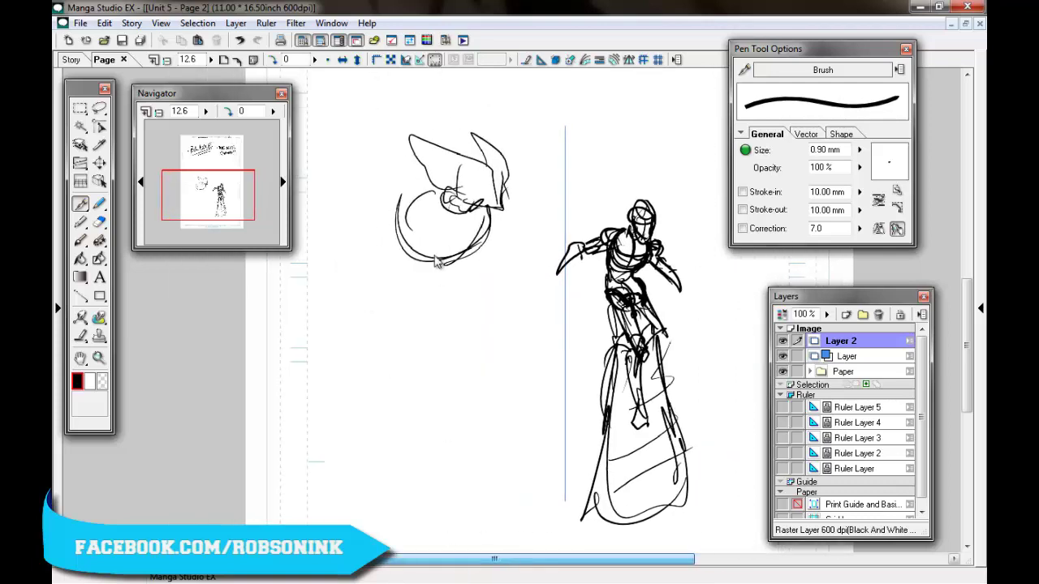
Add the large figure's shoulders and its two arms curving outward from the chest.
mouse_move(392, 220)
mouse_down()
mouse_move(393, 246)
mouse_move(388, 213)
mouse_up()
drag(499, 231, 496, 234)
mouse_move(421, 213)
mouse_down()
mouse_move(378, 219)
mouse_move(396, 247)
mouse_move(359, 227)
mouse_move(348, 234)
mouse_move(387, 237)
mouse_up()
mouse_move(505, 209)
mouse_down()
mouse_move(510, 240)
mouse_move(543, 268)
mouse_move(505, 203)
mouse_up()
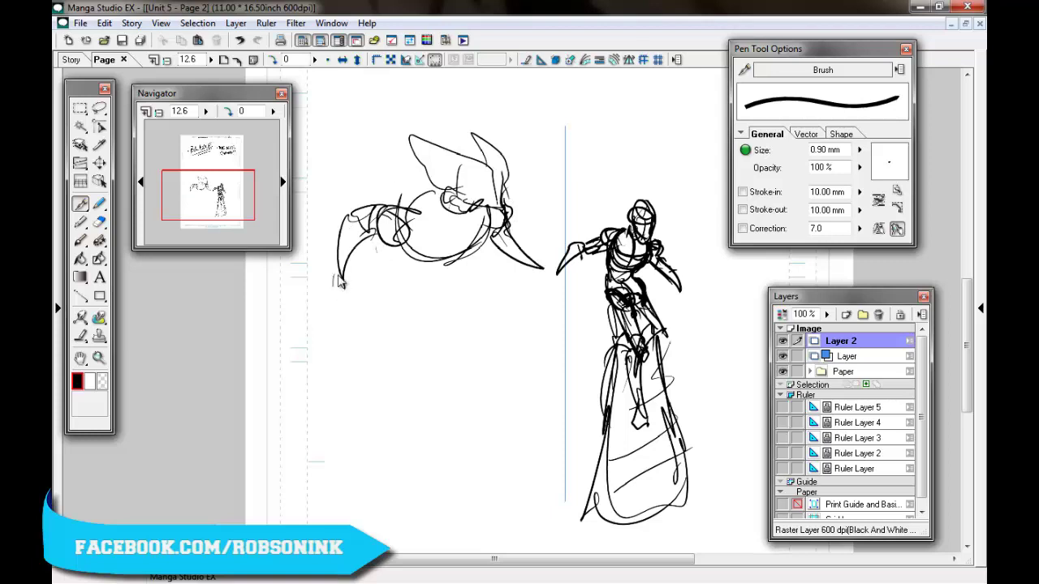
Draw sweeping curves below both arms of the large figure, reducing the pen size to 0.80 mm.
drag(341, 280, 351, 367)
key(bracketleft)
drag(362, 296, 418, 345)
drag(516, 272, 590, 296)
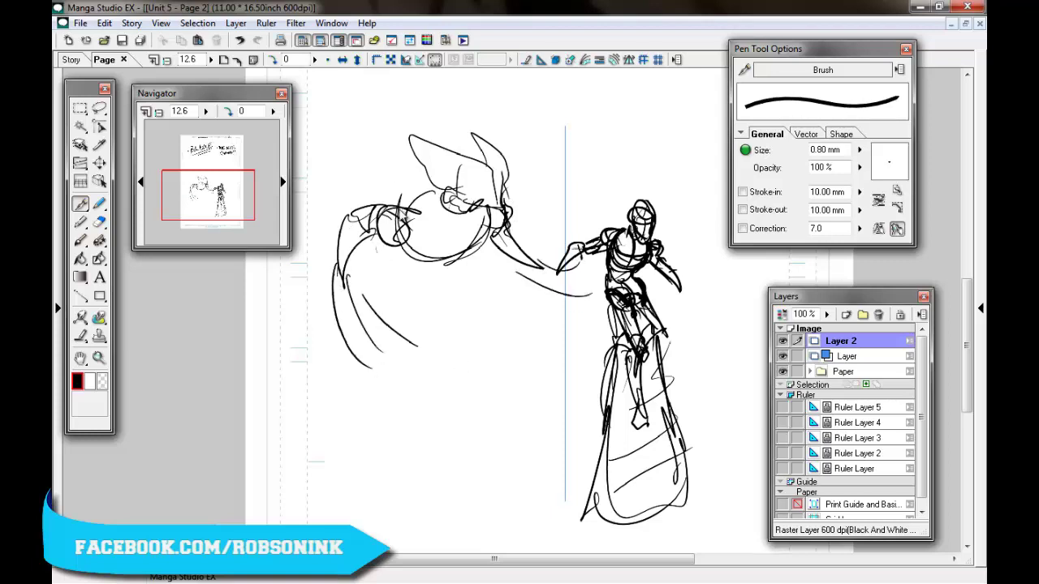
Add contour lines to the large figure's chest and sketch the waist and pelvis beneath it.
drag(404, 216, 443, 200)
drag(407, 231, 435, 263)
mouse_move(378, 246)
mouse_down()
mouse_move(420, 292)
mouse_move(437, 283)
mouse_up()
drag(430, 284, 487, 240)
drag(390, 280, 452, 274)
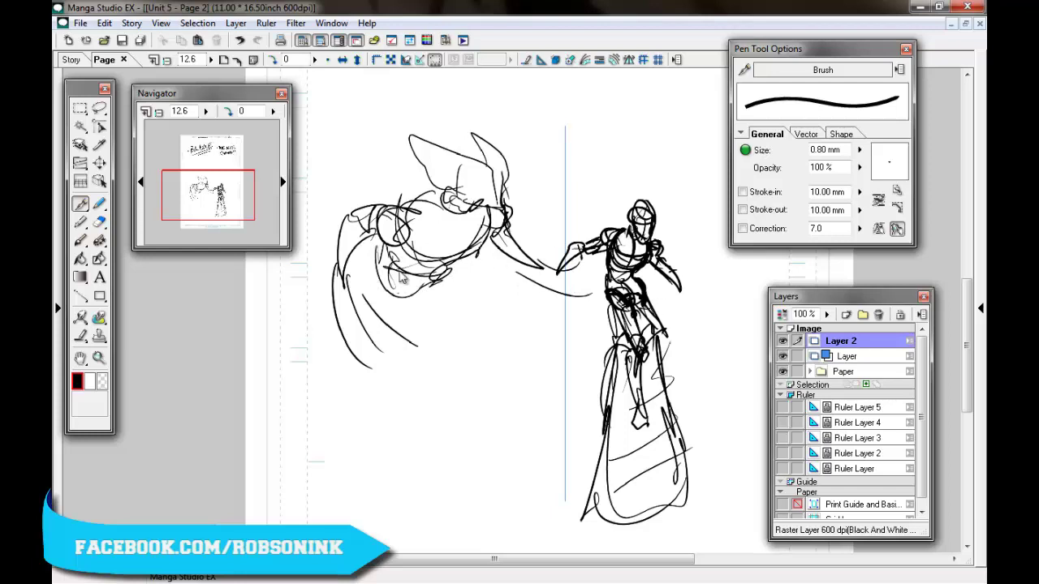
Sketch the large figure's forward leg toward the guide line, with thigh, knee and tapered lower leg.
mouse_move(383, 258)
mouse_down()
mouse_move(396, 293)
mouse_move(492, 334)
mouse_up()
drag(413, 291, 496, 367)
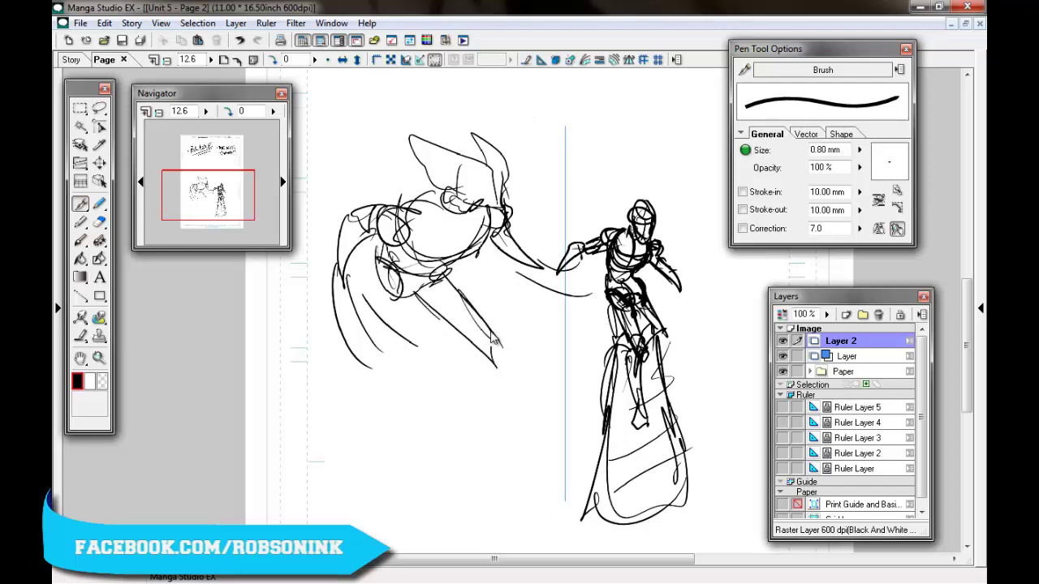
mouse_move(458, 290)
mouse_down()
mouse_move(501, 347)
mouse_move(491, 359)
mouse_up()
mouse_move(475, 356)
mouse_down()
mouse_move(466, 388)
mouse_move(503, 448)
mouse_up()
drag(487, 343, 503, 444)
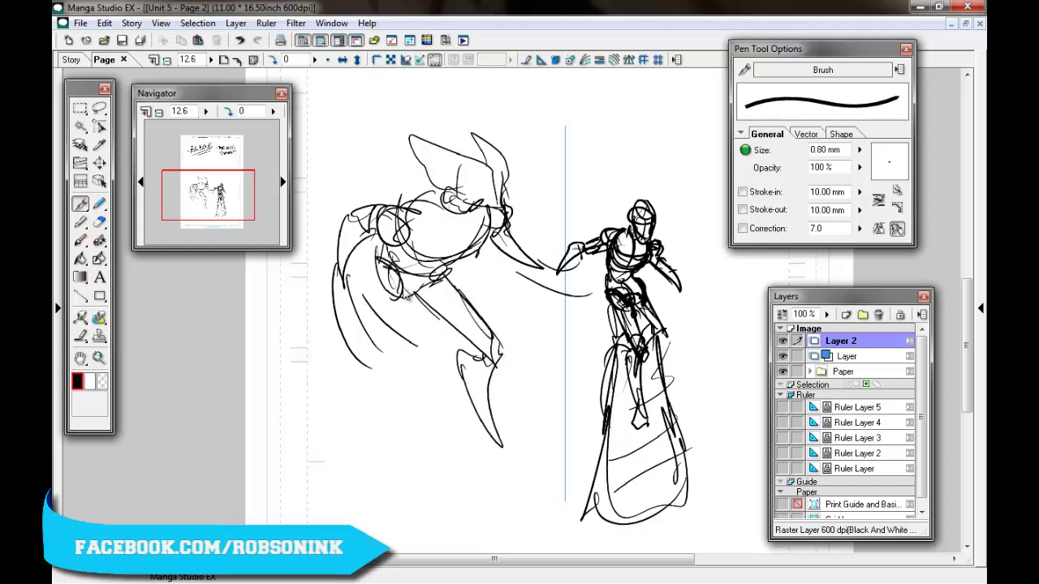
mouse_move(370, 277)
mouse_down()
mouse_move(404, 312)
mouse_move(373, 346)
mouse_up()
key([)
mouse_move(402, 290)
mouse_down()
mouse_move(390, 359)
mouse_move(331, 441)
mouse_up()
drag(385, 354, 332, 440)
drag(412, 248, 400, 284)
drag(338, 414, 318, 435)
mouse_move(333, 438)
mouse_down()
mouse_move(345, 458)
mouse_move(396, 428)
mouse_up()
drag(475, 433, 522, 430)
key(ctrl+z)
key(ctrl+z)
key(ctrl+z)
key(ctrl+z)
key(ctrl+z)
key(ctrl+z)
key(ctrl+z)
key(ctrl+z)
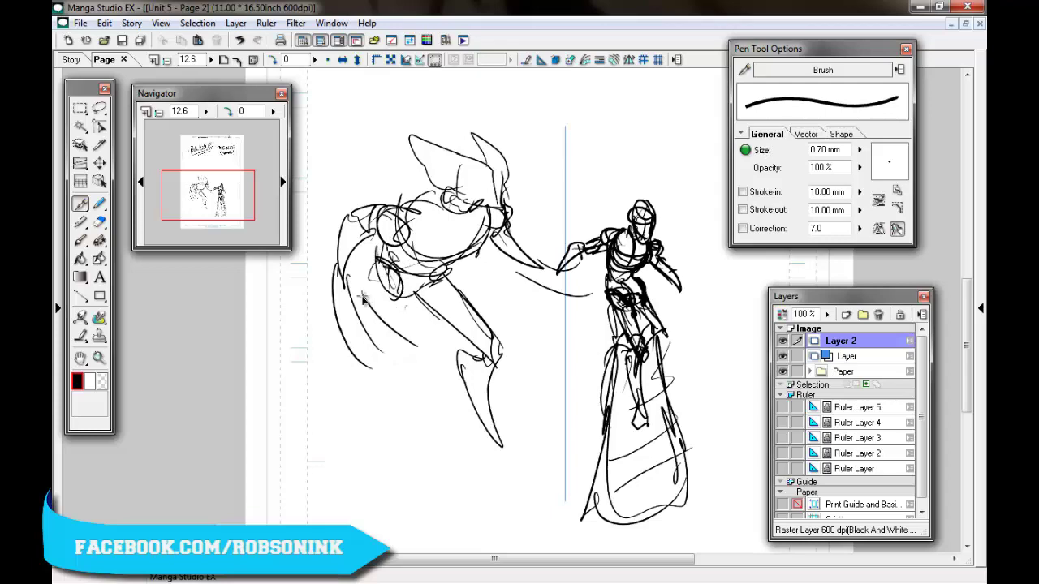
Draw the large figure's second leg as strokes trailing diagonally down and away from the guide line.
drag(401, 276, 349, 332)
drag(349, 332, 266, 404)
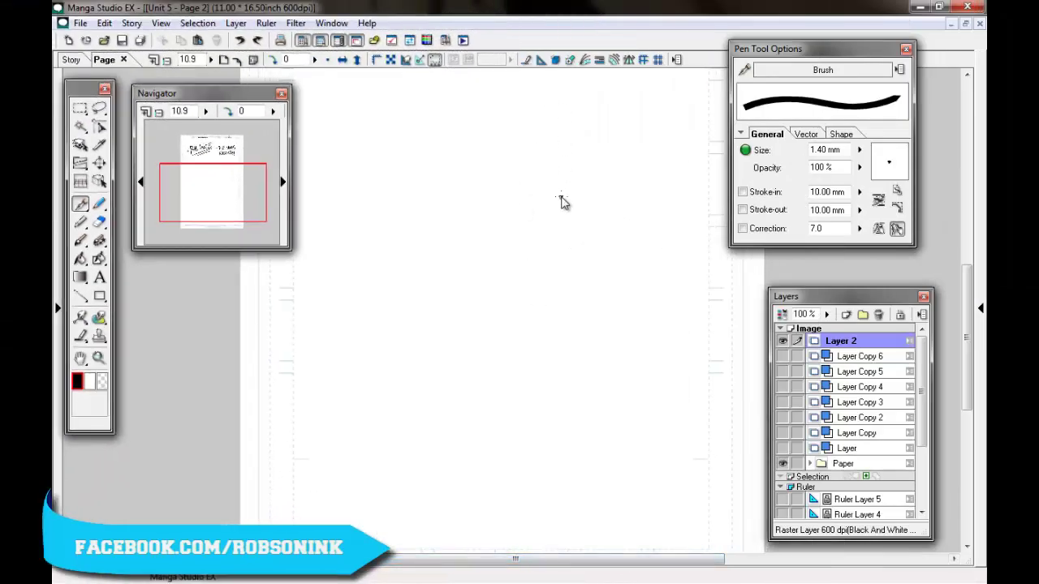
Sketch a new figure's chest, pelvis, neck, head and shoulder circles on the empty Layer 2.
mouse_move(490, 244)
mouse_down()
mouse_move(421, 258)
mouse_move(420, 270)
mouse_move(494, 262)
mouse_move(419, 283)
mouse_move(417, 274)
mouse_move(411, 294)
mouse_move(459, 314)
mouse_move(403, 304)
mouse_move(460, 305)
mouse_move(484, 234)
mouse_move(475, 230)
mouse_up()
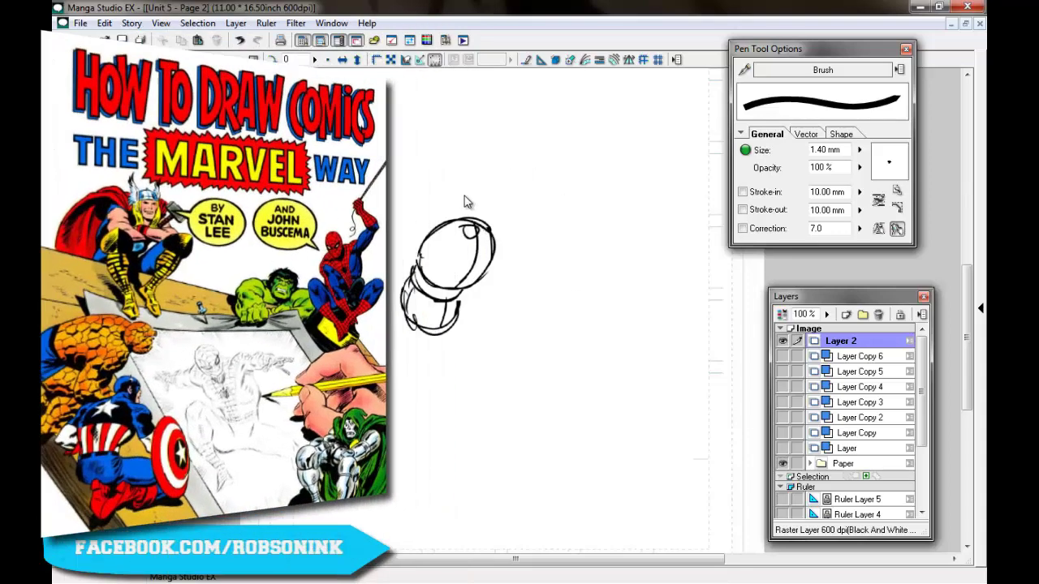
mouse_move(454, 180)
mouse_down()
mouse_move(465, 202)
mouse_move(463, 174)
mouse_up()
mouse_move(452, 195)
mouse_down()
mouse_move(457, 223)
mouse_move(486, 195)
mouse_move(468, 224)
mouse_up()
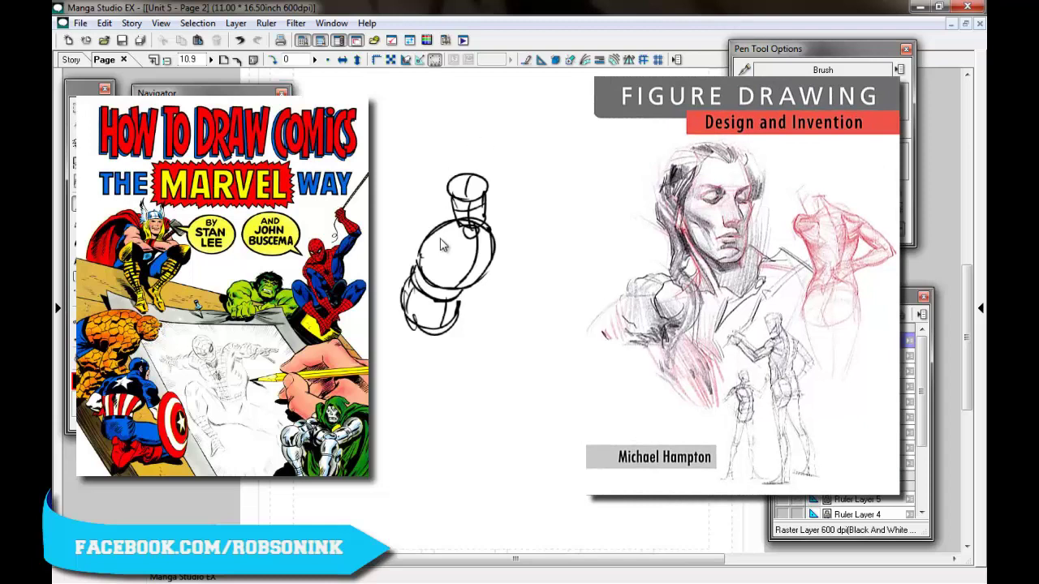
mouse_move(437, 256)
mouse_down()
mouse_move(437, 242)
mouse_move(492, 258)
mouse_up()
drag(436, 227, 434, 247)
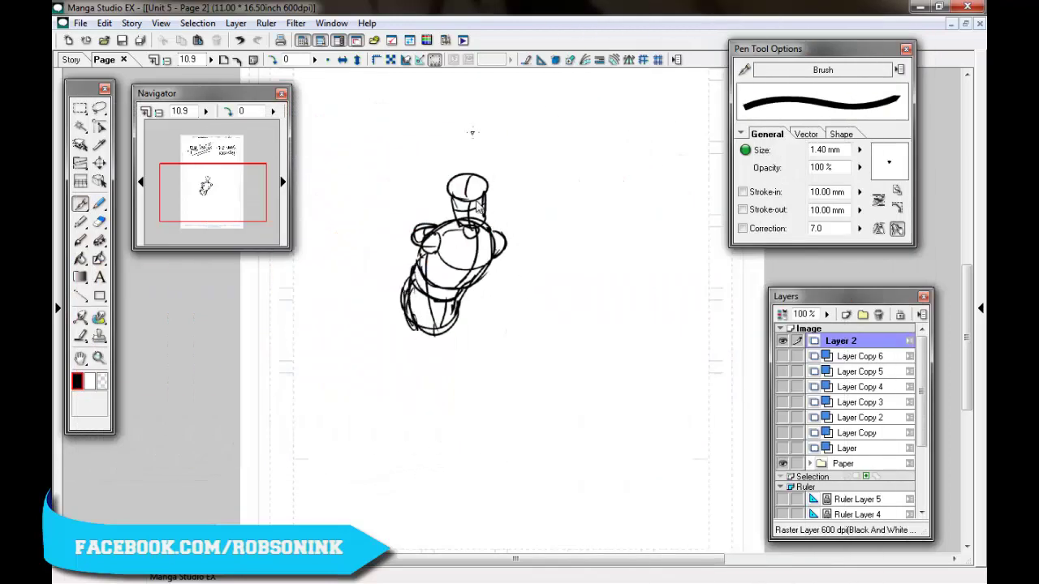
Undo the first curved arm on the figure's right-hand shoulder and redraw it straighter, angled downward.
mouse_move(500, 236)
mouse_down()
mouse_move(528, 260)
mouse_move(541, 255)
mouse_move(548, 301)
mouse_up()
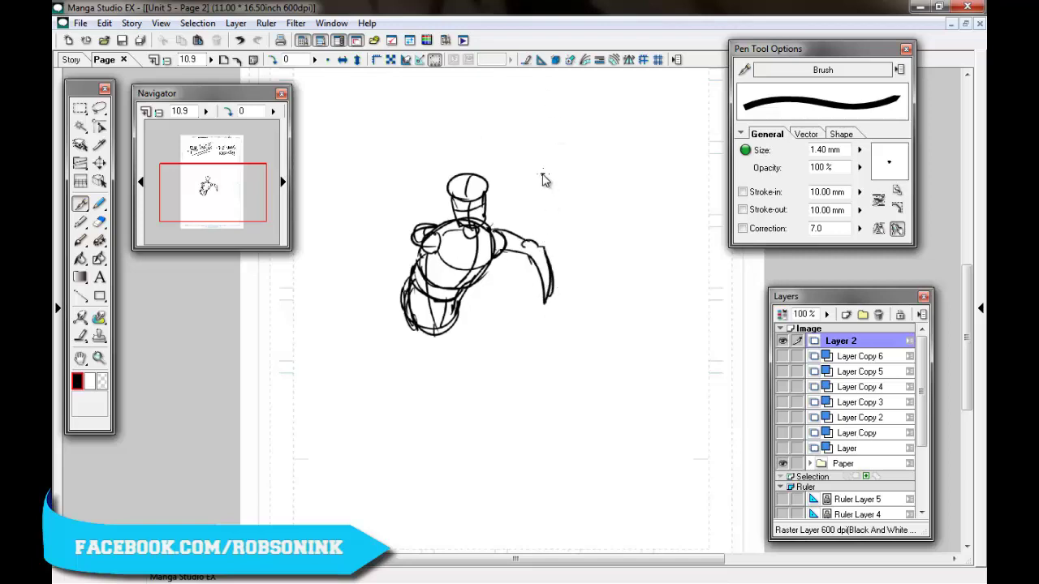
key(ctrl+z)
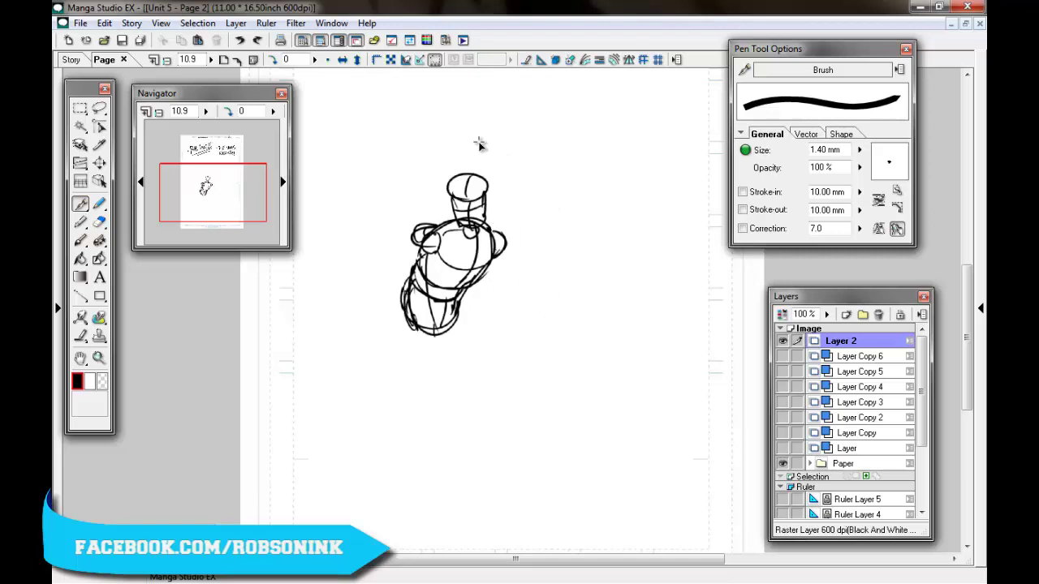
drag(505, 290, 504, 295)
drag(487, 271, 536, 347)
mouse_move(535, 347)
mouse_down()
mouse_move(509, 297)
mouse_move(500, 250)
mouse_up()
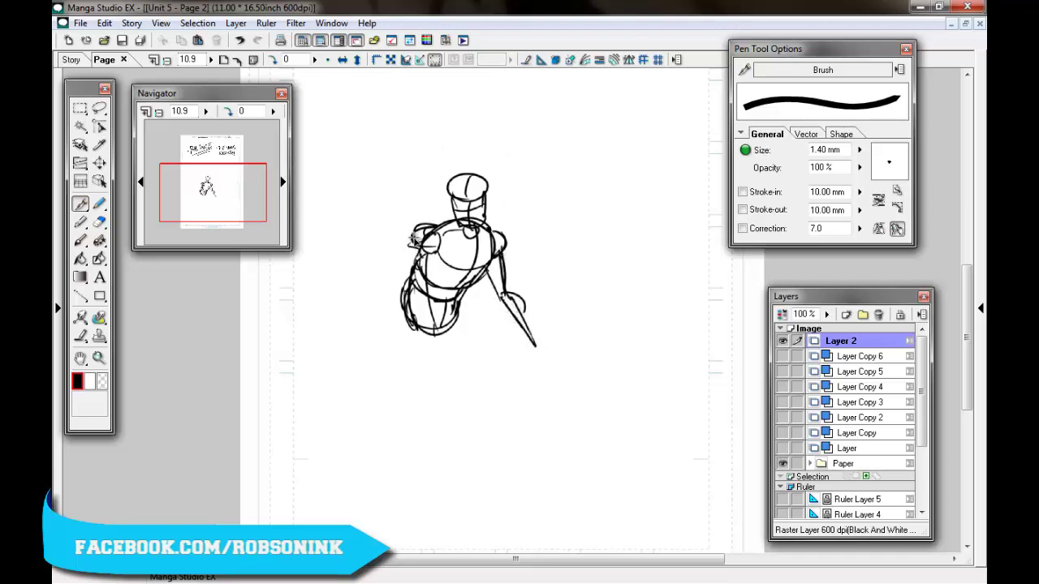
Sketch the opposite arm bent outward, reduce the pen size to 1.20 mm and add a hip curve on the pelvis.
mouse_move(417, 241)
mouse_down()
mouse_move(393, 238)
mouse_move(396, 252)
mouse_up()
drag(396, 238, 348, 280)
key([)
mouse_move(348, 280)
mouse_down()
mouse_move(393, 255)
mouse_move(398, 240)
mouse_up()
mouse_move(396, 258)
mouse_down()
mouse_move(420, 253)
mouse_move(432, 229)
mouse_up()
key([)
drag(387, 238, 421, 229)
drag(396, 259, 438, 243)
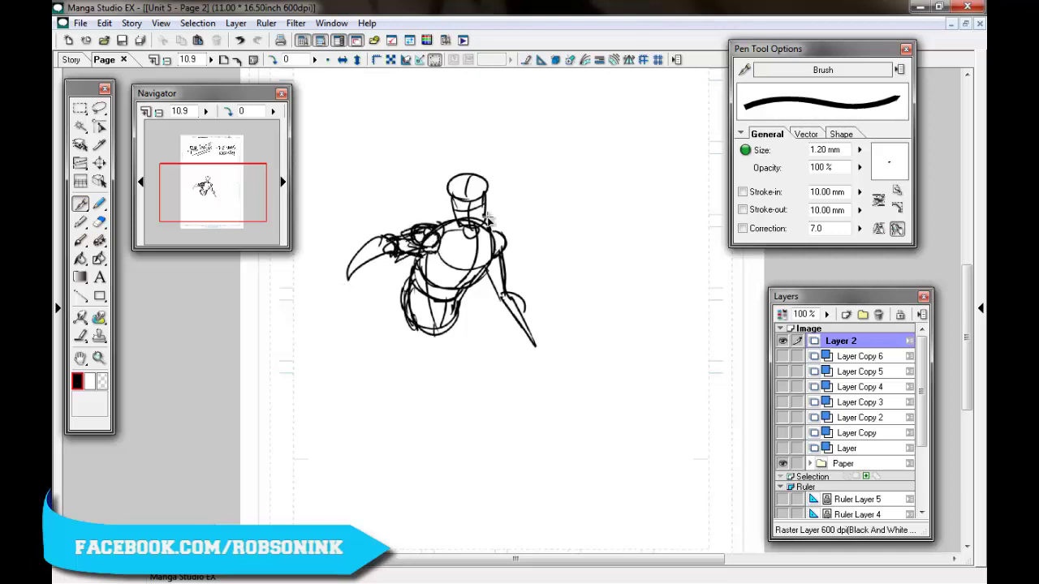
drag(353, 250, 390, 237)
drag(407, 304, 430, 335)
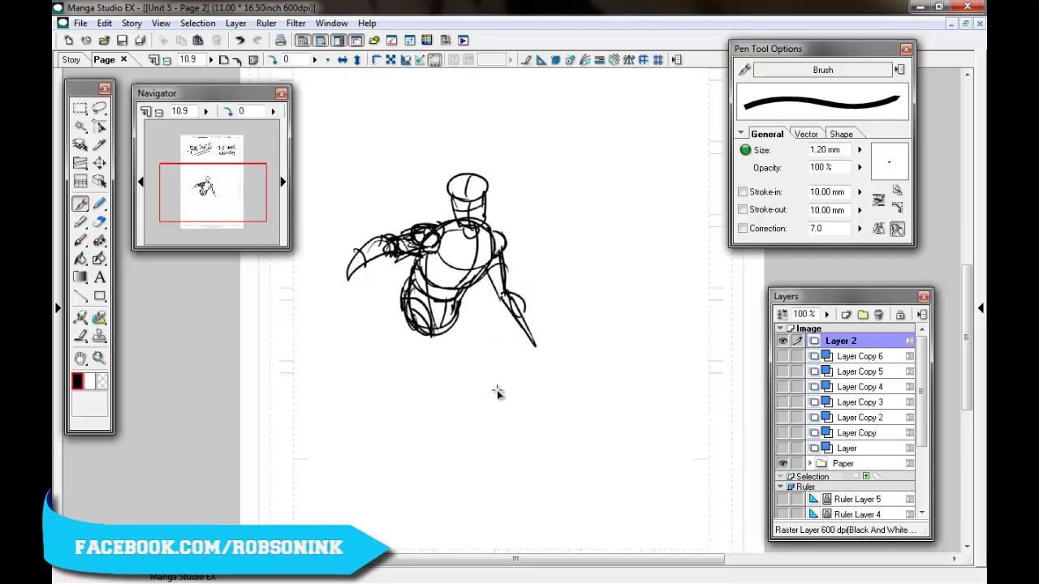
mouse_move(428, 336)
mouse_down()
mouse_move(477, 412)
mouse_move(490, 515)
mouse_up()
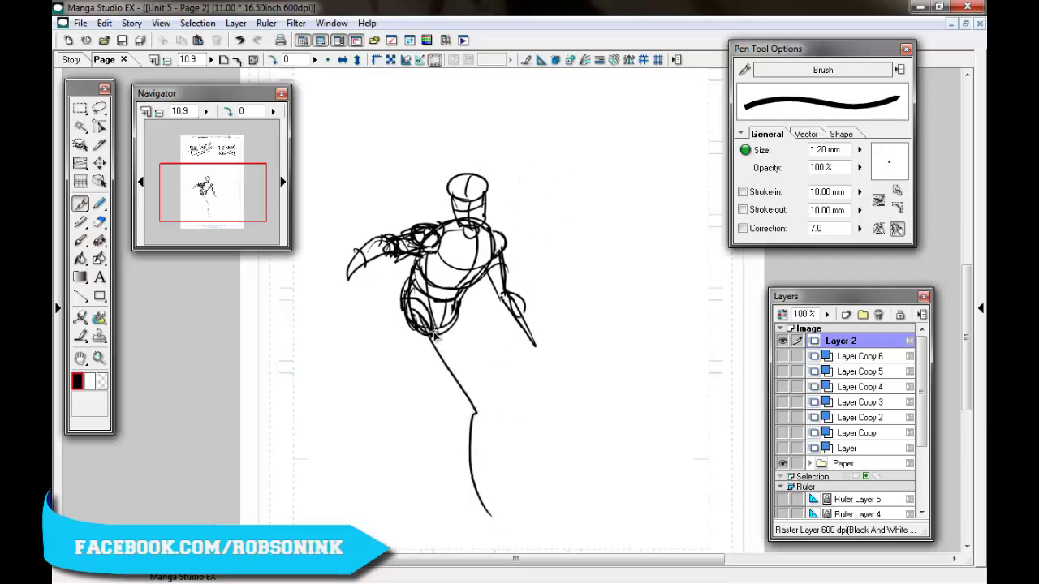
drag(434, 330, 348, 482)
key(ctrl+z)
key(ctrl+z)
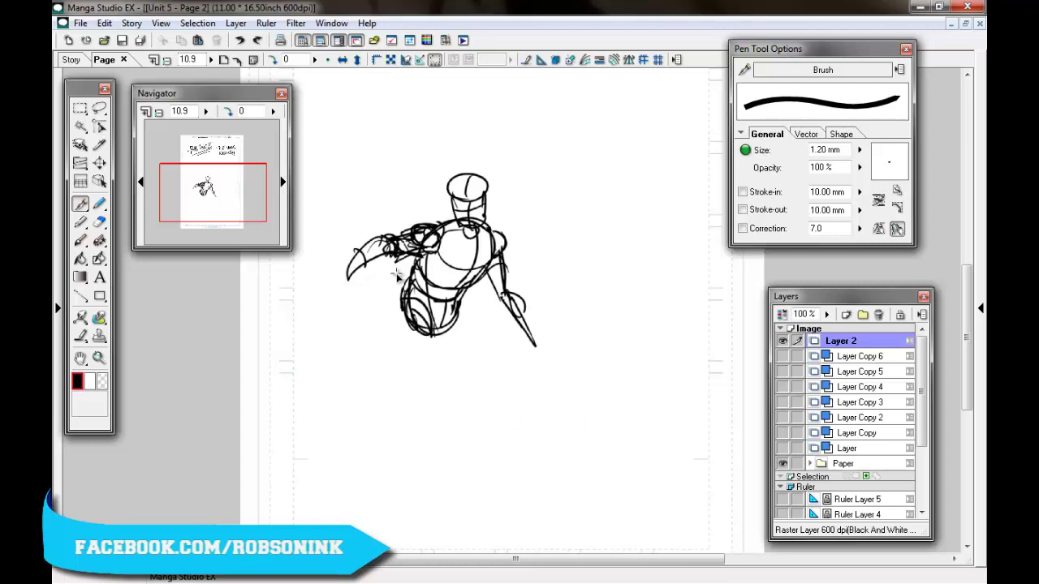
Strengthen the torso's side contour and draw the gesture lines of a sharply bent leg under the pelvis.
drag(412, 246, 402, 315)
key(ctrl+z)
drag(419, 252, 405, 305)
drag(468, 322, 401, 381)
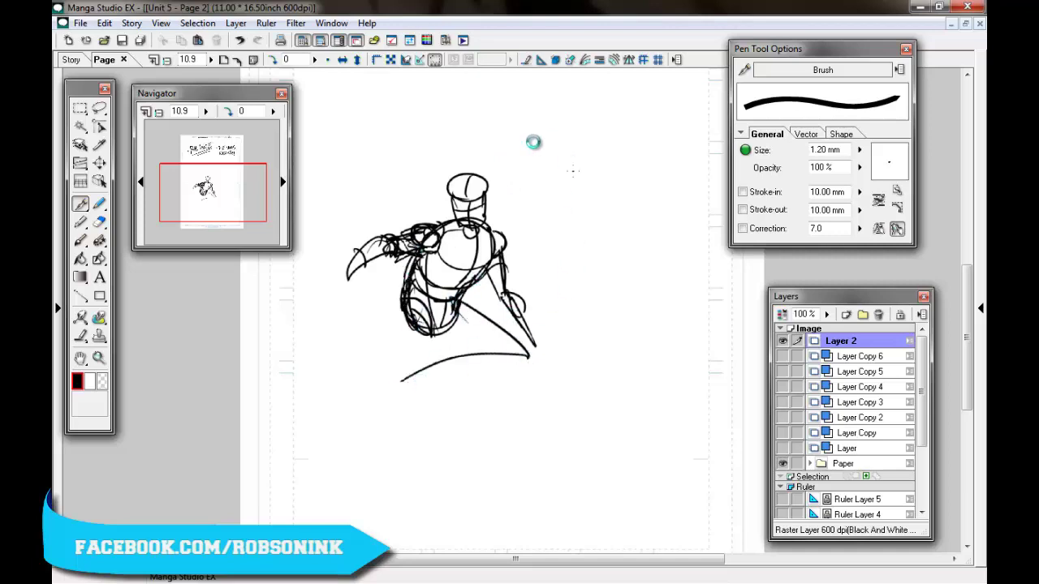
mouse_move(402, 278)
mouse_down()
mouse_move(419, 308)
mouse_move(402, 273)
mouse_up()
drag(395, 154, 430, 333)
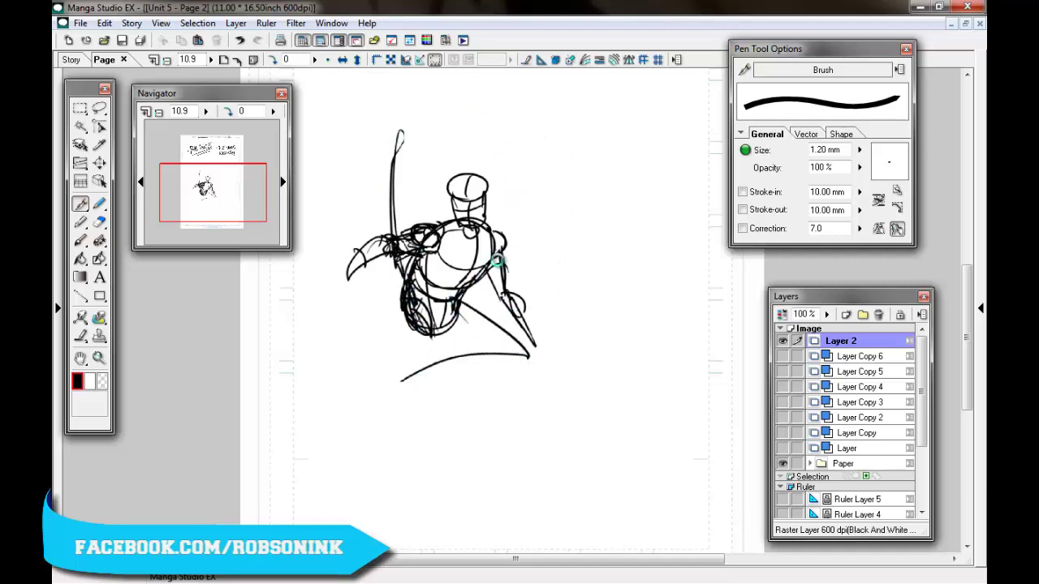
drag(383, 165, 411, 188)
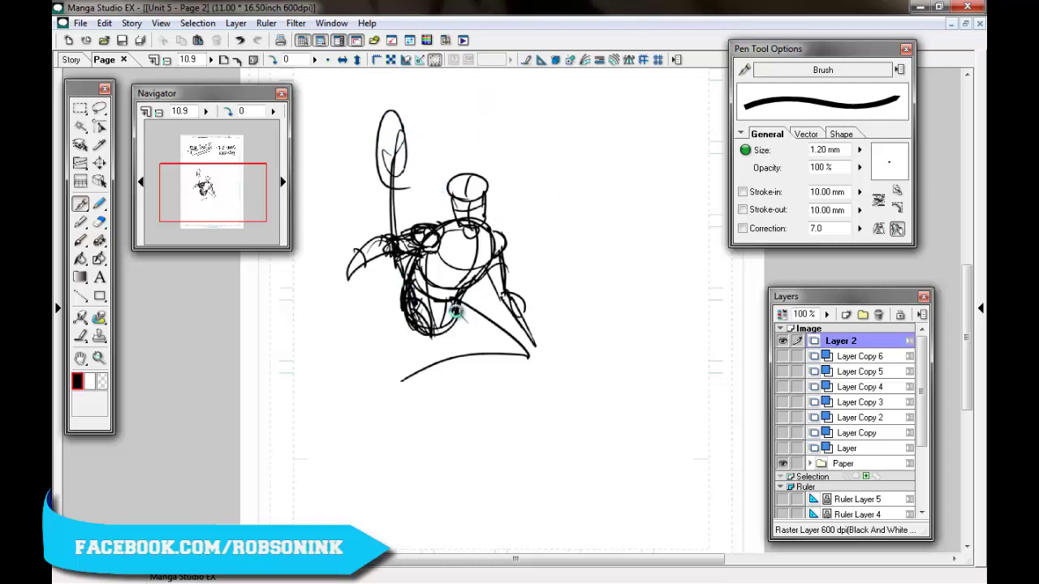
key(ctrl+z)
key(ctrl+z)
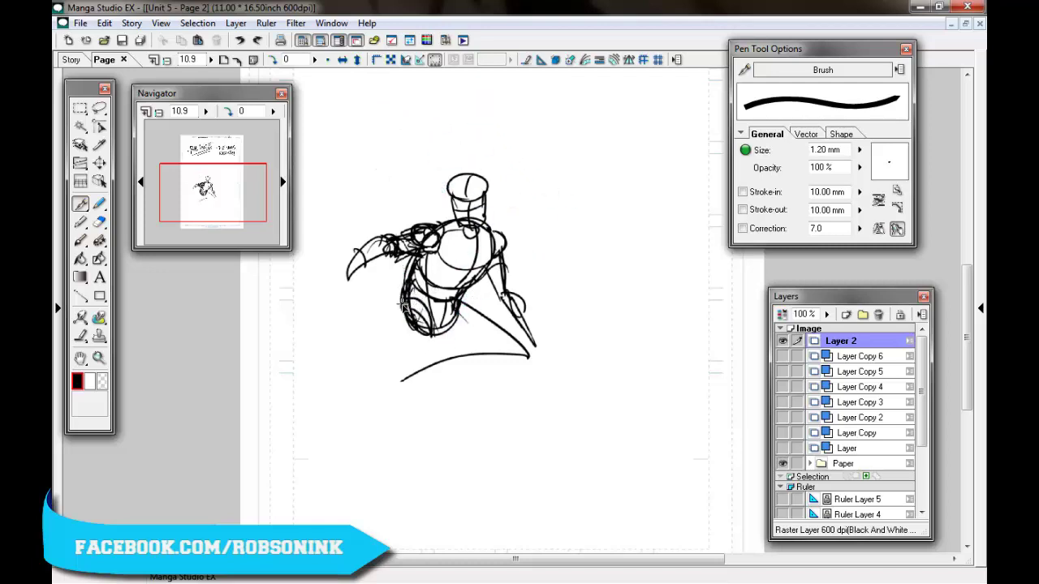
Sketch a leg kicking straight up beside the head, with thigh, knee, shin and foot contours.
mouse_move(389, 243)
mouse_down()
mouse_move(396, 208)
mouse_move(410, 235)
mouse_up()
drag(398, 190, 388, 202)
mouse_move(390, 197)
mouse_down()
mouse_move(399, 127)
mouse_move(404, 202)
mouse_up()
drag(406, 187, 413, 208)
drag(403, 274, 426, 331)
mouse_move(392, 203)
mouse_down()
mouse_move(419, 146)
mouse_move(399, 202)
mouse_up()
mouse_move(428, 149)
mouse_down()
mouse_move(410, 203)
mouse_move(406, 187)
mouse_up()
Flesh out the bent supporting leg with thigh contours and the start of the lower leg.
drag(459, 299, 512, 354)
drag(443, 330, 512, 355)
drag(475, 311, 467, 339)
drag(501, 334, 418, 369)
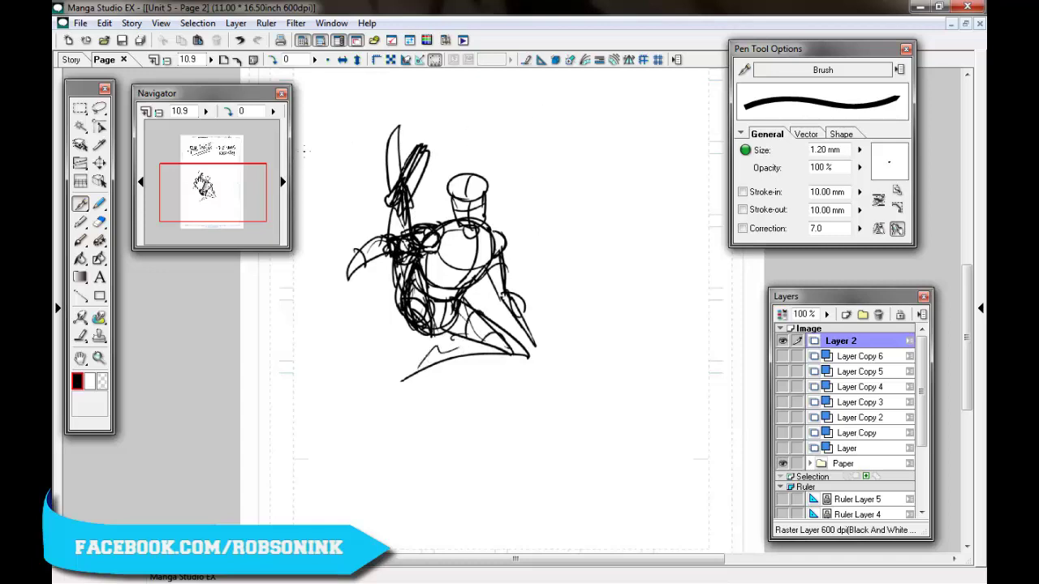
Erase both arms and the head of the kicking figure, and return to the pen.
click(99, 222)
mouse_move(504, 280)
mouse_down()
mouse_move(513, 323)
mouse_move(508, 250)
mouse_move(543, 291)
mouse_up()
drag(427, 239, 422, 218)
mouse_move(357, 248)
mouse_down()
mouse_move(378, 240)
mouse_move(386, 250)
mouse_up()
mouse_move(466, 203)
mouse_down()
mouse_move(455, 199)
mouse_move(476, 172)
mouse_up()
click(80, 203)
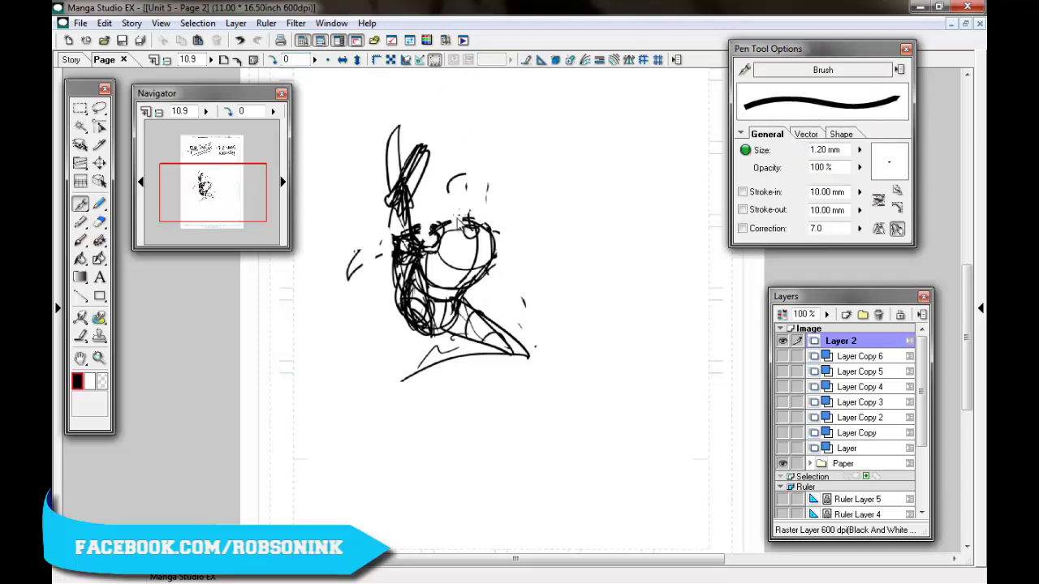
Redraw the head lower with a raised, bent arm, and add the pointed foot under the supporting leg.
mouse_move(468, 231)
mouse_down()
mouse_move(466, 212)
mouse_move(493, 261)
mouse_move(525, 212)
mouse_move(545, 229)
mouse_up()
mouse_move(427, 217)
mouse_down()
mouse_move(421, 235)
mouse_move(427, 223)
mouse_up()
drag(412, 211, 434, 208)
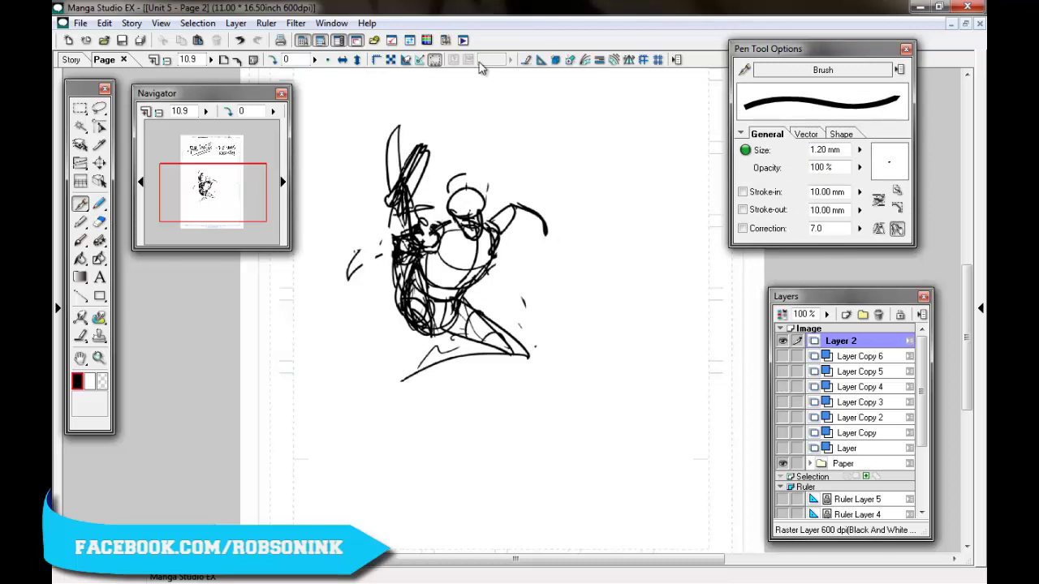
mouse_move(475, 334)
mouse_down()
mouse_move(528, 355)
mouse_move(466, 360)
mouse_move(443, 399)
mouse_up()
drag(451, 368, 514, 343)
Draw a near-vertical balance line from above the head down past the supporting foot, and undo it.
drag(477, 149, 451, 456)
drag(478, 96, 467, 268)
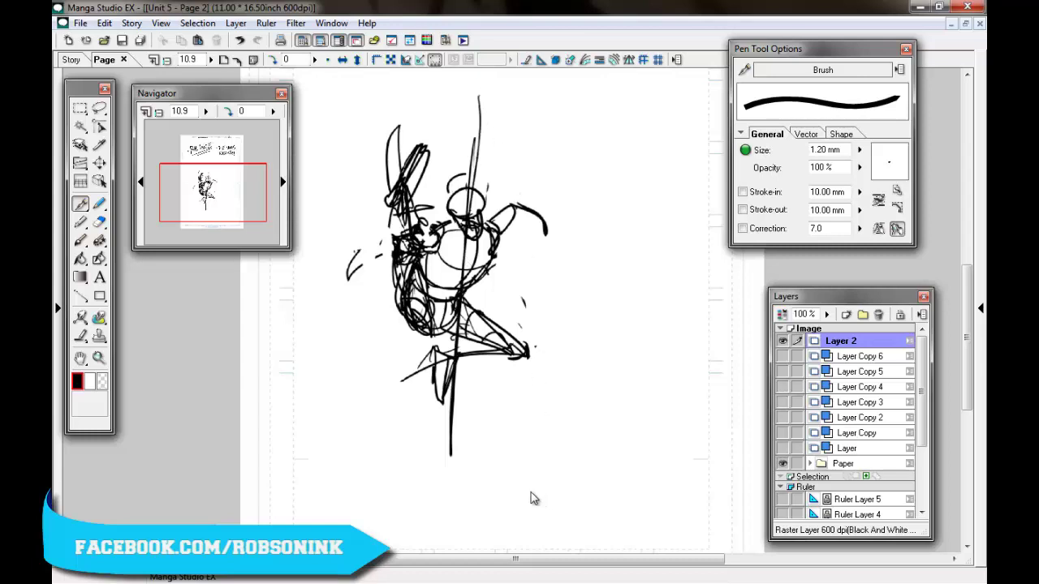
key(ctrl+z)
key(ctrl+z)
Add contours to the raised arm and erase the overlapping lines inside the kicking leg with the 6.00 mm eraser.
drag(514, 214, 496, 245)
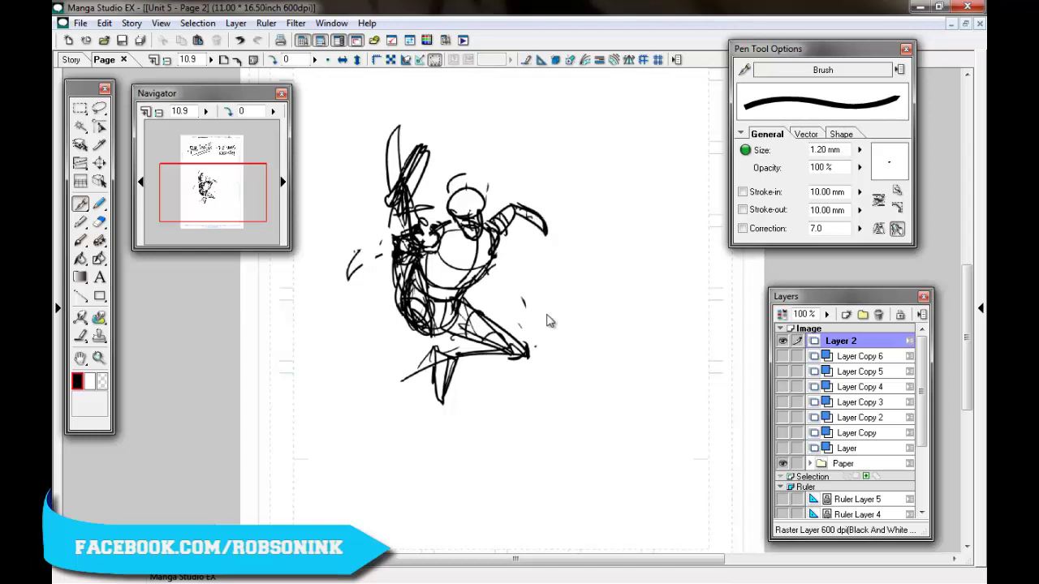
key(e)
mouse_move(416, 280)
mouse_down()
mouse_move(414, 313)
mouse_move(411, 172)
mouse_up()
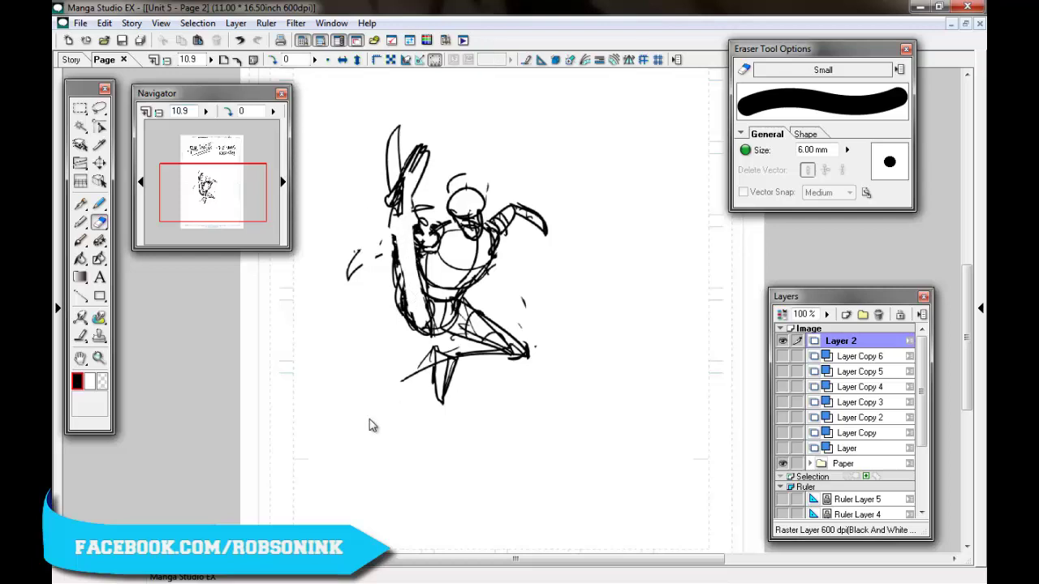
Select the whole kicking figure with a rectangular selection, delete it from Layer 2, and clear the selection.
drag(427, 355, 545, 221)
click(83, 107)
mouse_move(342, 104)
mouse_down()
mouse_move(382, 186)
mouse_move(604, 421)
mouse_up()
click(445, 436)
key(ctrl+d)
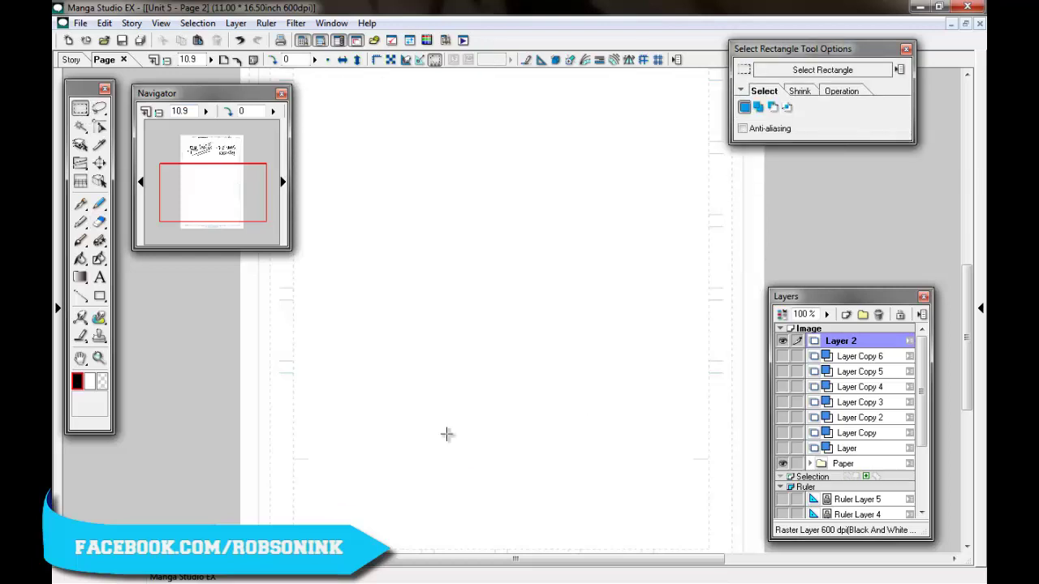
Sketch the hips, torso and bent front thigh of a new running figure below the BALANCE heading with the 1.20 mm Brush pen.
click(84, 205)
drag(542, 560, 560, 559)
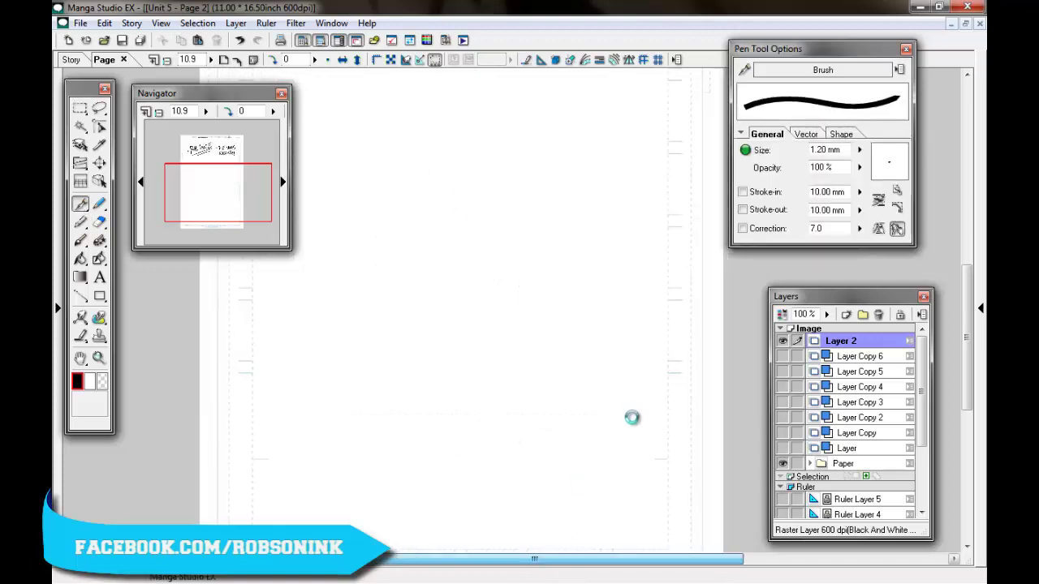
scroll(666, 408, up, 3)
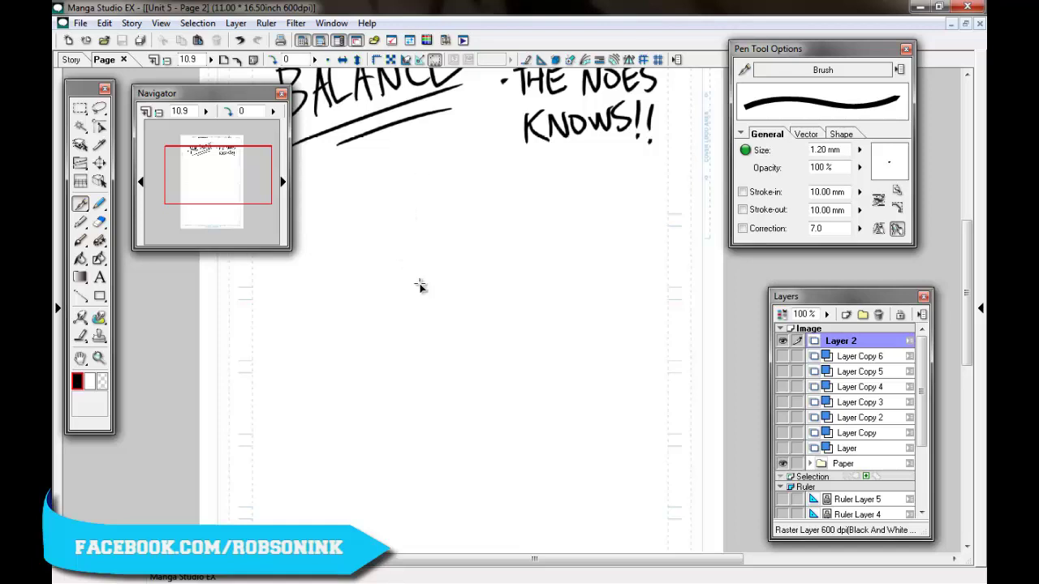
drag(381, 311, 389, 321)
mouse_move(380, 312)
mouse_down()
mouse_move(403, 341)
mouse_move(432, 331)
mouse_move(406, 302)
mouse_up()
mouse_move(406, 301)
mouse_down()
mouse_move(433, 289)
mouse_move(426, 326)
mouse_move(465, 290)
mouse_move(462, 300)
mouse_move(482, 222)
mouse_move(438, 280)
mouse_up()
mouse_move(416, 329)
mouse_down()
mouse_move(491, 377)
mouse_move(477, 438)
mouse_move(486, 373)
mouse_up()
mouse_move(459, 345)
mouse_down()
mouse_move(424, 331)
mouse_move(463, 339)
mouse_up()
Add the rear leg stretched out behind the hips and both arms swept back from the shoulders.
drag(385, 330, 347, 357)
drag(346, 358, 278, 369)
mouse_move(278, 369)
mouse_down()
mouse_move(404, 331)
mouse_move(416, 315)
mouse_up()
drag(466, 261, 435, 260)
mouse_move(423, 253)
mouse_down()
mouse_move(396, 252)
mouse_move(370, 270)
mouse_up()
mouse_move(463, 244)
mouse_down()
mouse_move(413, 225)
mouse_move(453, 198)
mouse_move(454, 248)
mouse_move(426, 276)
mouse_up()
Try sketching a foot and accent strokes at the end of the front leg, and undo those strokes.
drag(489, 427, 469, 457)
drag(471, 455, 513, 469)
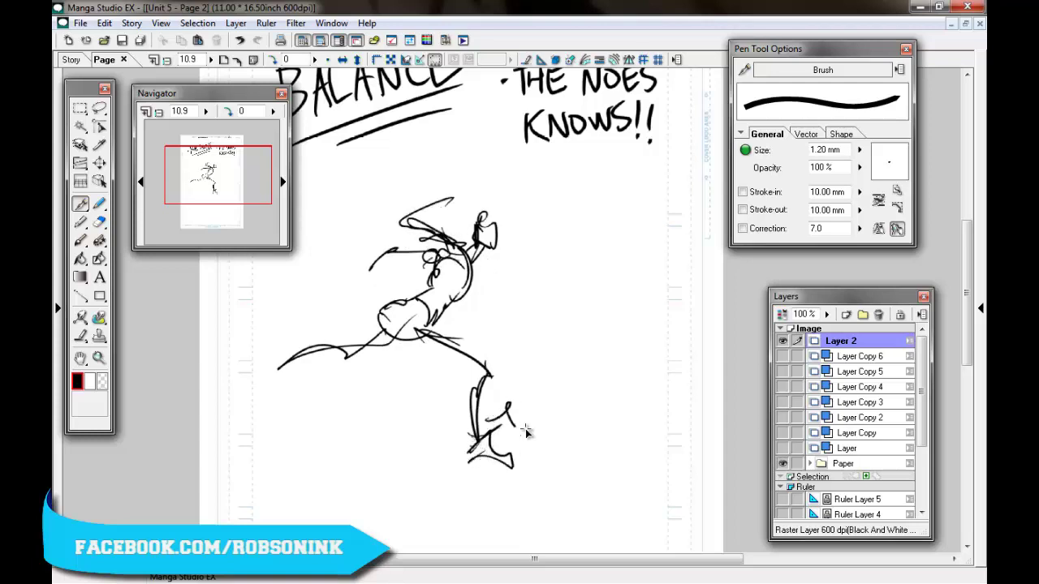
drag(528, 430, 524, 456)
key(ctrl+z)
key(ctrl+z)
key(ctrl+z)
key(ctrl+z)
key(ctrl+z)
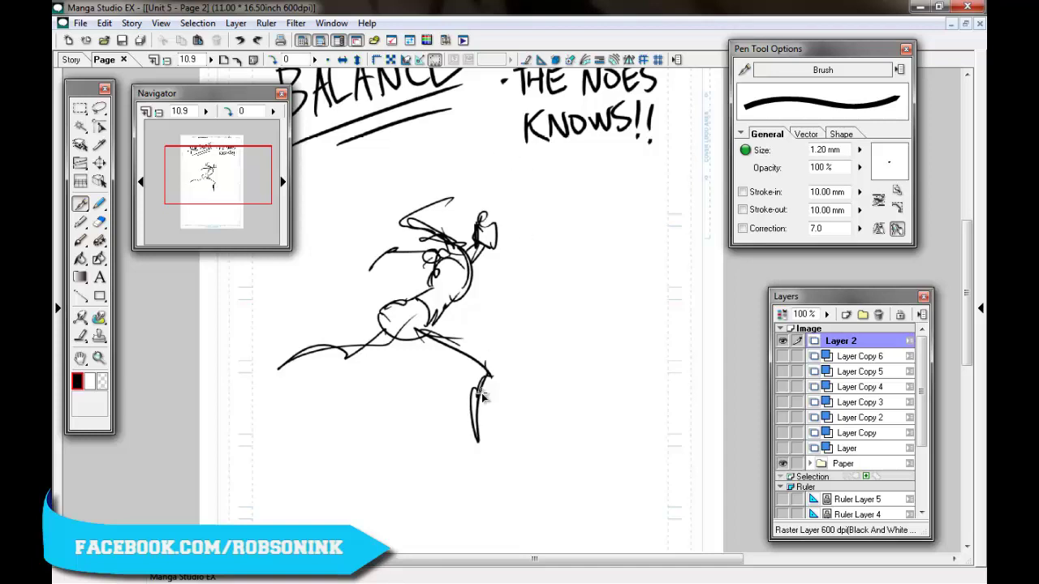
Undo a trial stroke above the head, and erase the bent front leg with the 6.00 mm eraser.
mouse_move(490, 186)
mouse_down()
mouse_move(479, 487)
mouse_move(497, 167)
mouse_up()
key(ctrl+z)
click(99, 223)
mouse_move(450, 371)
mouse_down()
mouse_move(470, 430)
mouse_move(447, 346)
mouse_up()
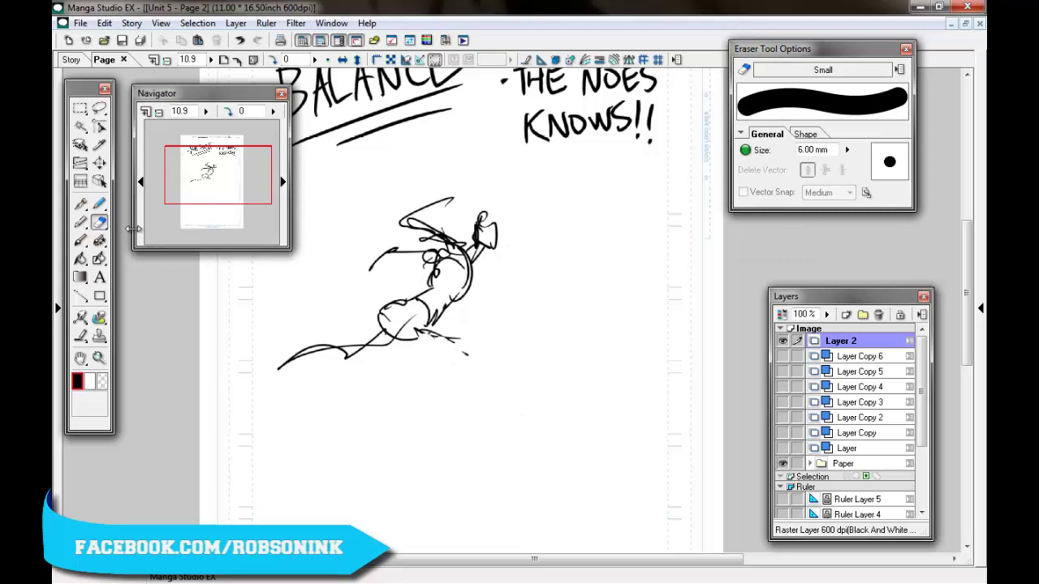
Redraw the supporting leg angled down behind the body with a planted foot and a higher rear leg, and erase the old rear leg.
click(99, 204)
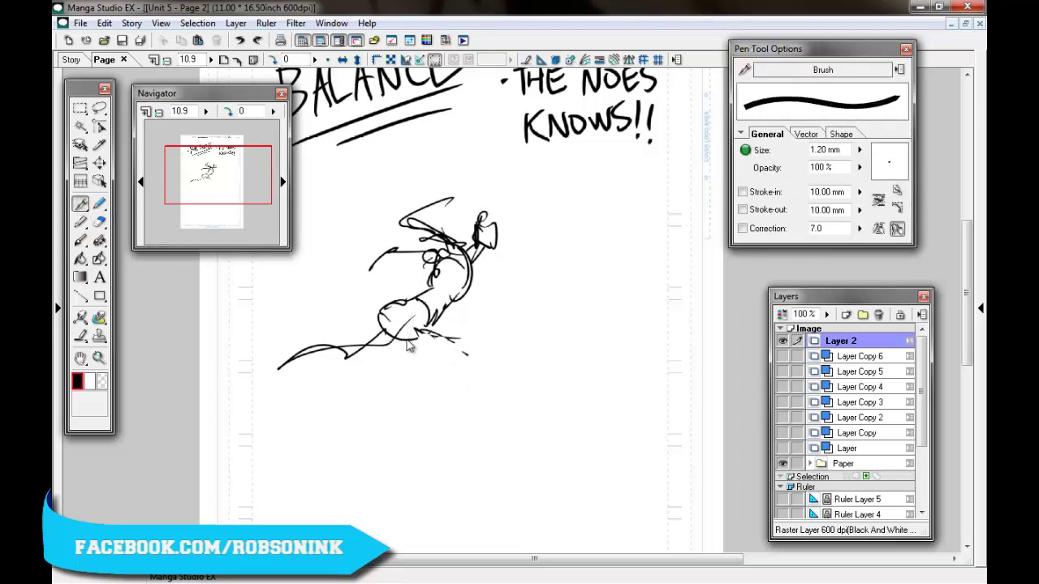
mouse_move(405, 347)
mouse_down()
mouse_move(329, 464)
mouse_move(401, 380)
mouse_move(405, 345)
mouse_up()
drag(323, 464, 358, 467)
mouse_move(415, 325)
mouse_down()
mouse_move(349, 345)
mouse_move(404, 340)
mouse_up()
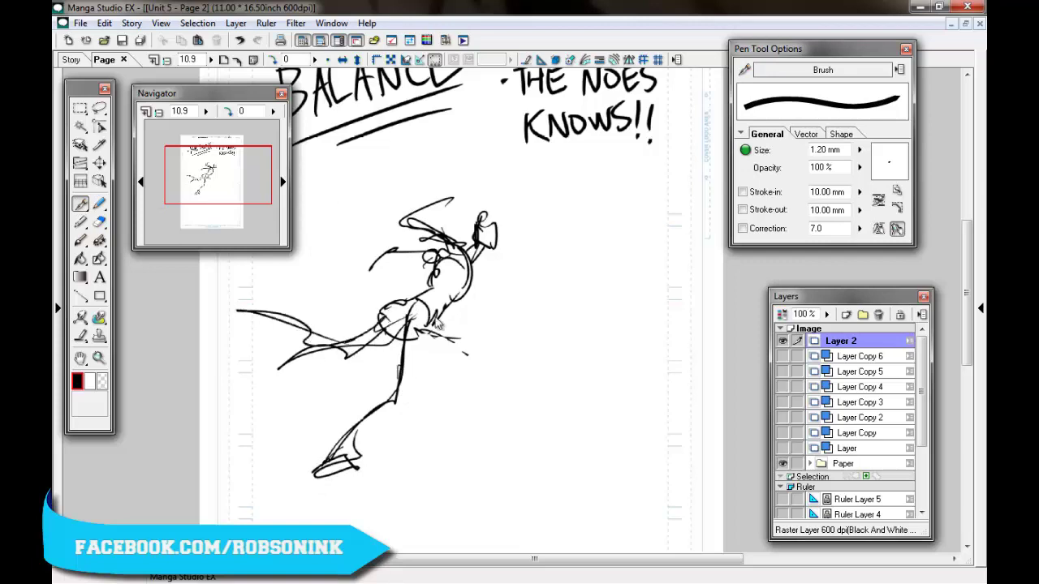
click(99, 222)
mouse_move(282, 363)
mouse_down()
mouse_move(333, 364)
mouse_move(357, 351)
mouse_up()
Draw a vertical balance line down from the head, undo it, and add a contour stroke to the lower supporting leg.
click(80, 204)
mouse_move(480, 194)
mouse_down()
mouse_move(499, 268)
mouse_move(500, 159)
mouse_move(486, 372)
mouse_up()
key(ctrl+z)
mouse_move(390, 388)
mouse_down()
mouse_move(402, 307)
mouse_move(401, 361)
mouse_move(329, 466)
mouse_move(357, 462)
mouse_up()
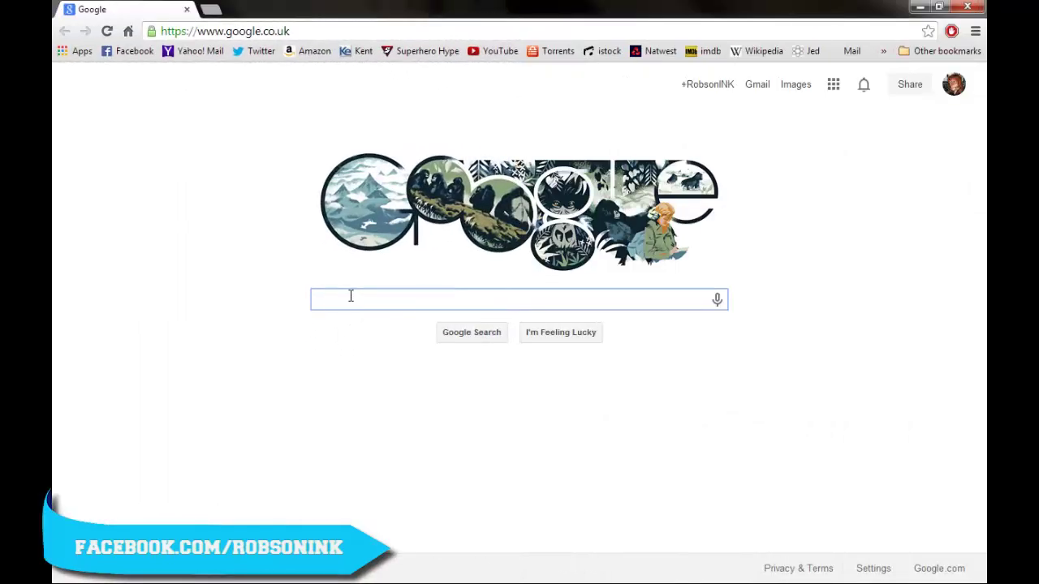
Switch to the web browser, search Google for "batman comics", and show the image results.
text(bat)
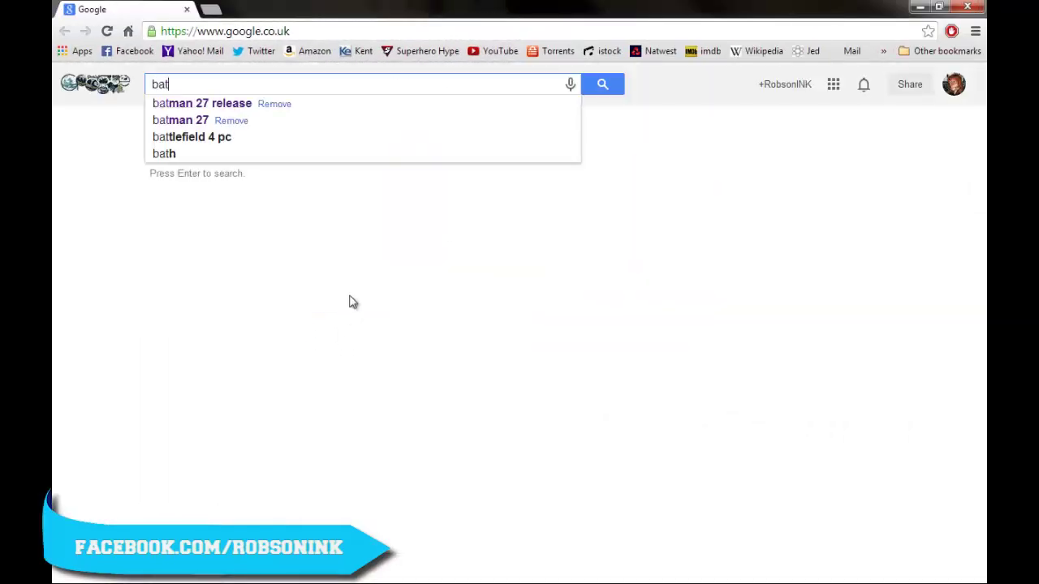
text(man c)
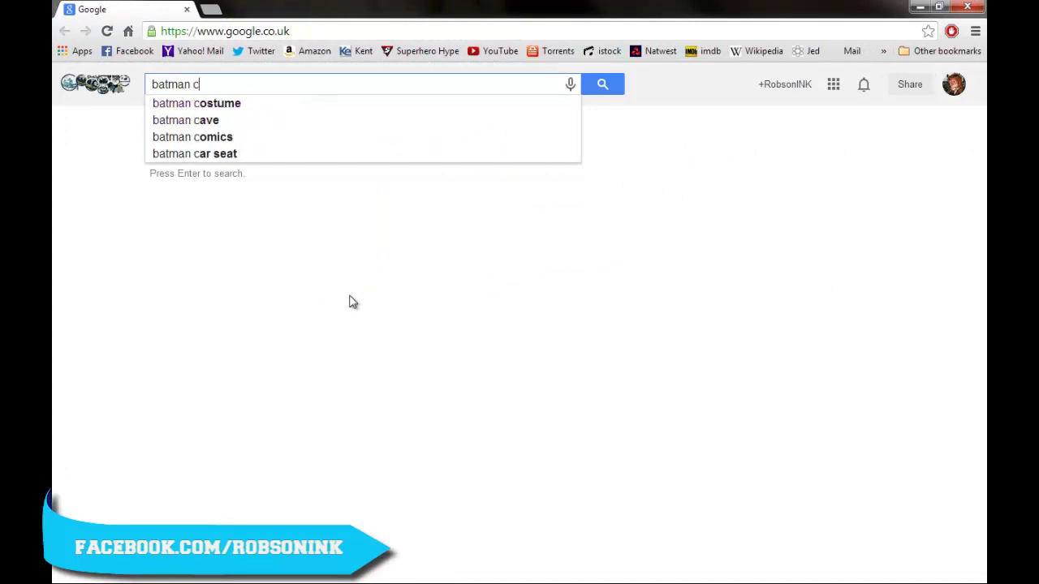
text(omics)
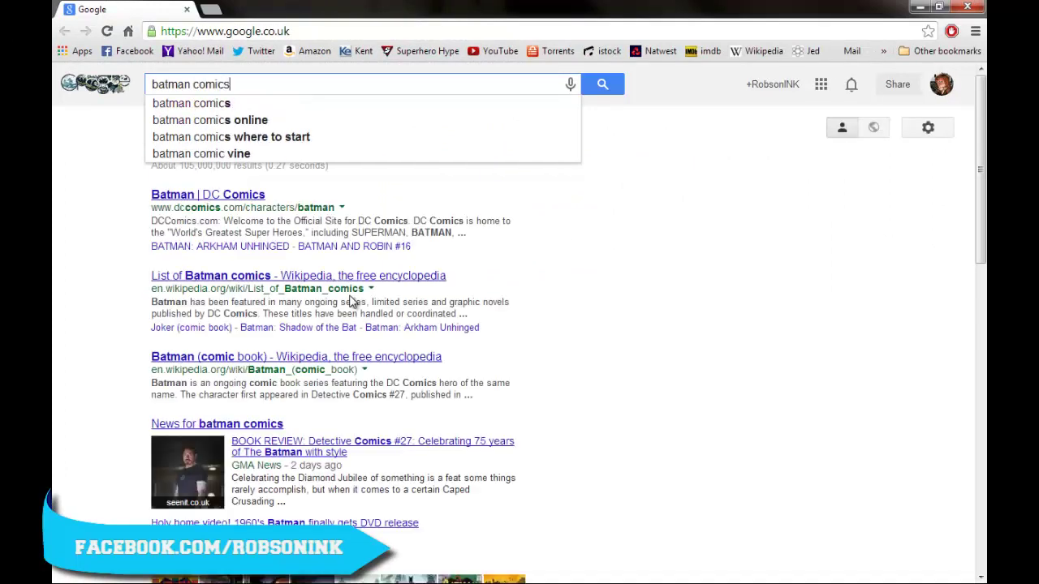
key(Return)
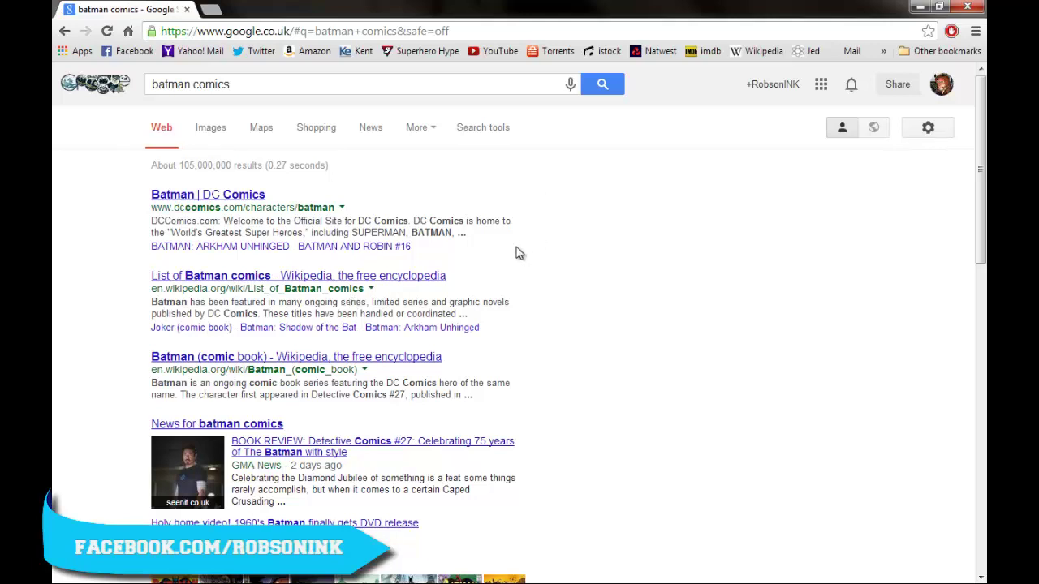
click(214, 130)
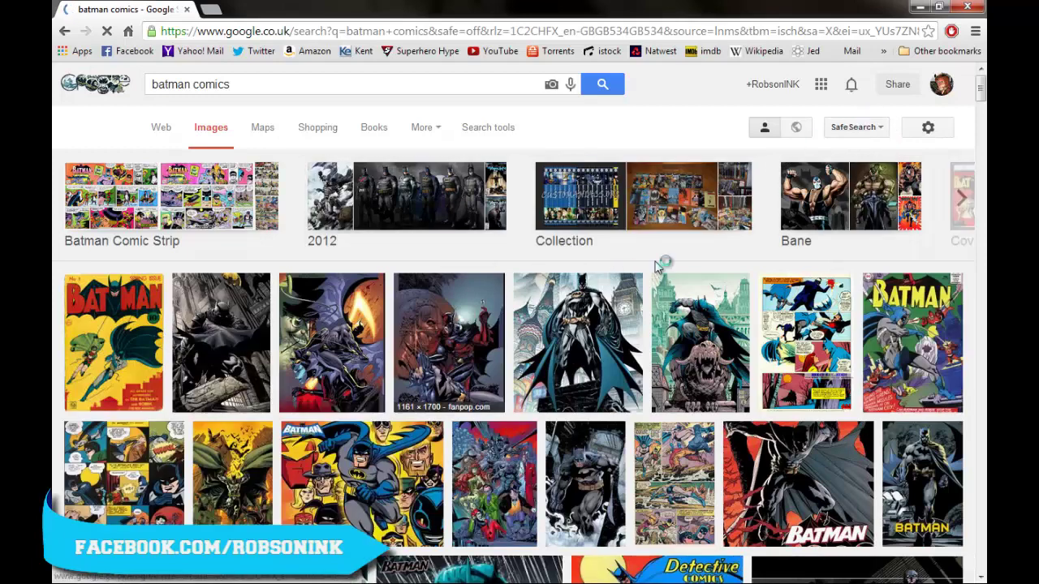
Examine the Batman gargoyle artwork and the full-size comic page for balance, and return to the image results with the preview closed.
click(702, 328)
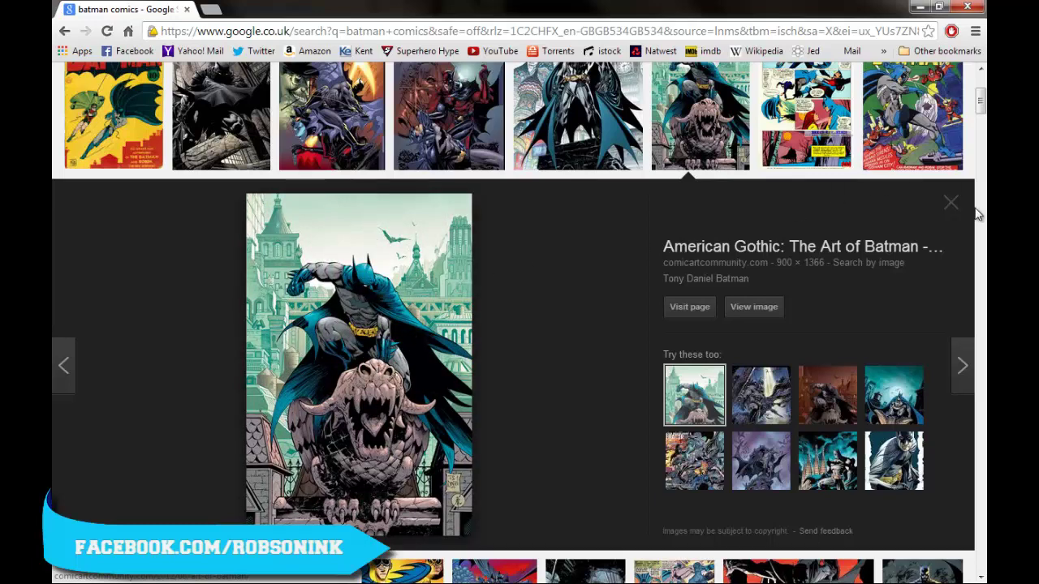
click(808, 96)
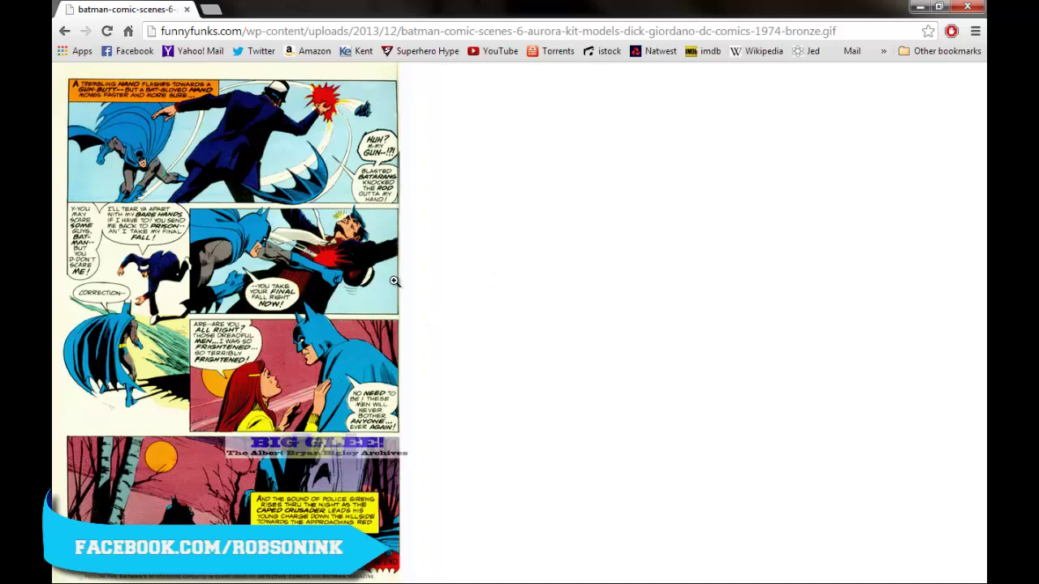
right_click(64, 31)
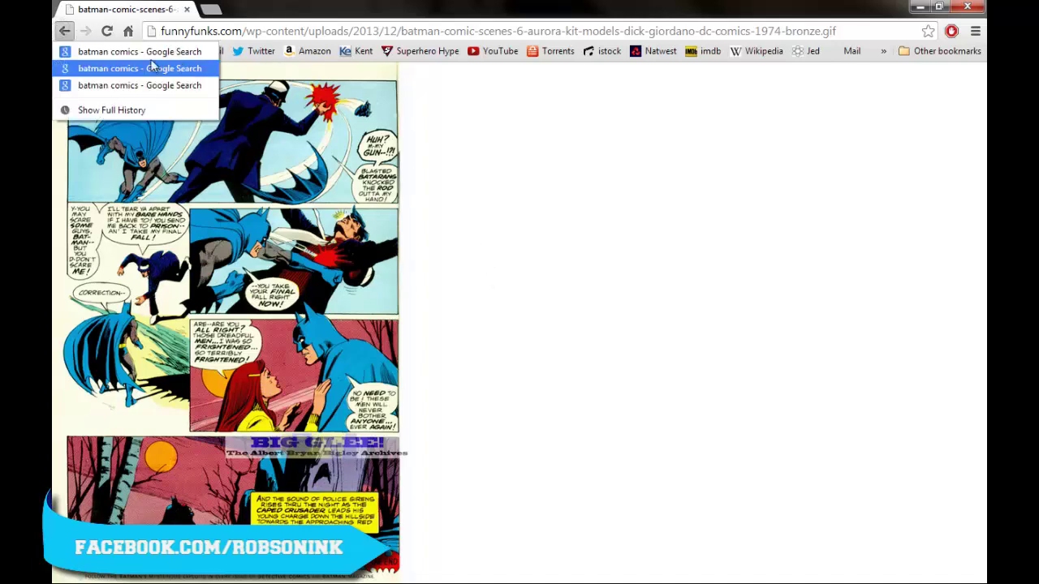
click(122, 49)
scroll(839, 212, down, 3)
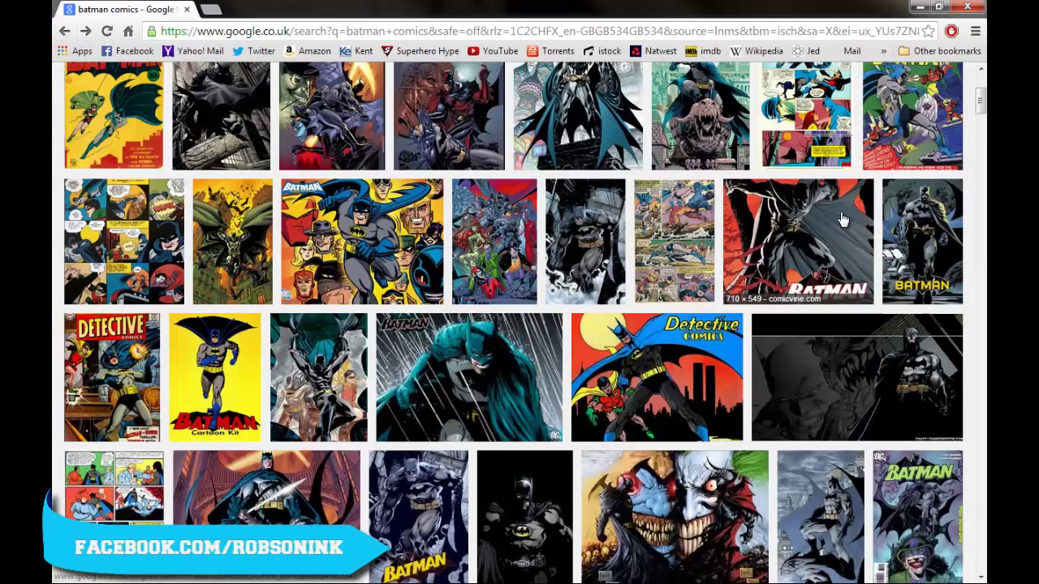
click(806, 113)
click(951, 204)
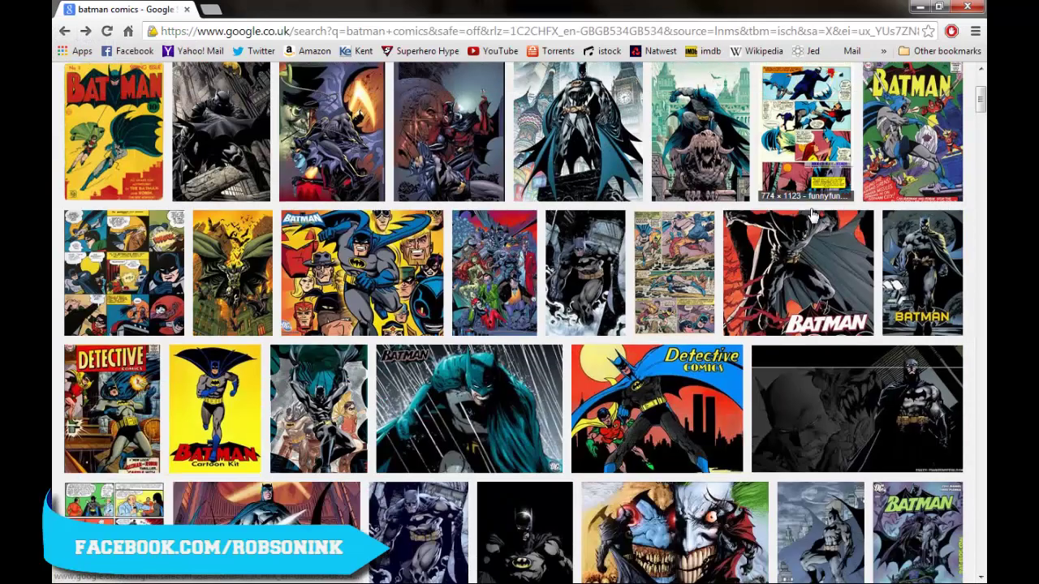
Examine the balance of Batman's poses in the Brave and the Bold, Batman Reborn, bat-swarm cover and Batman Wiki images.
click(350, 292)
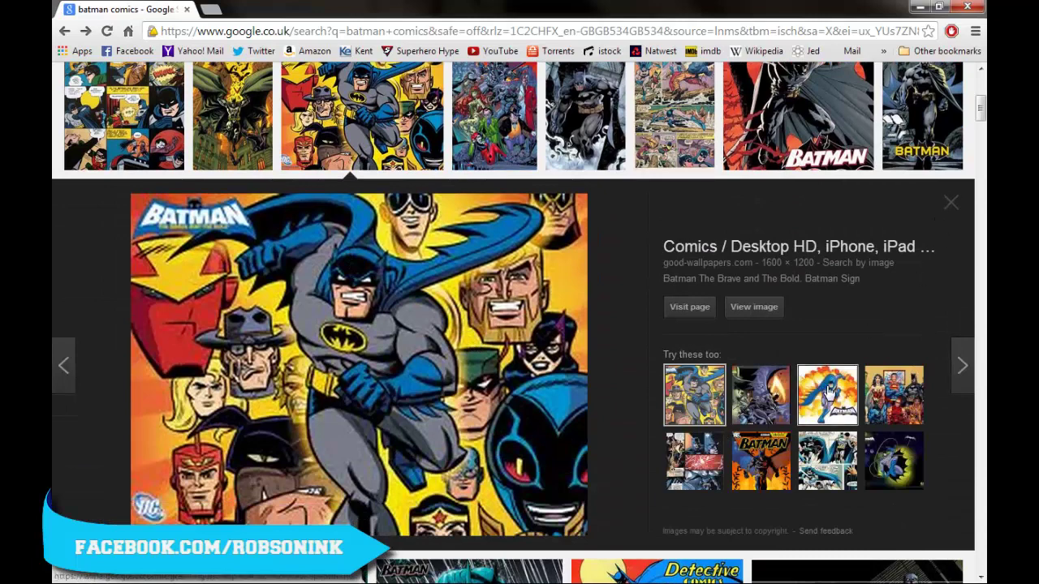
click(827, 395)
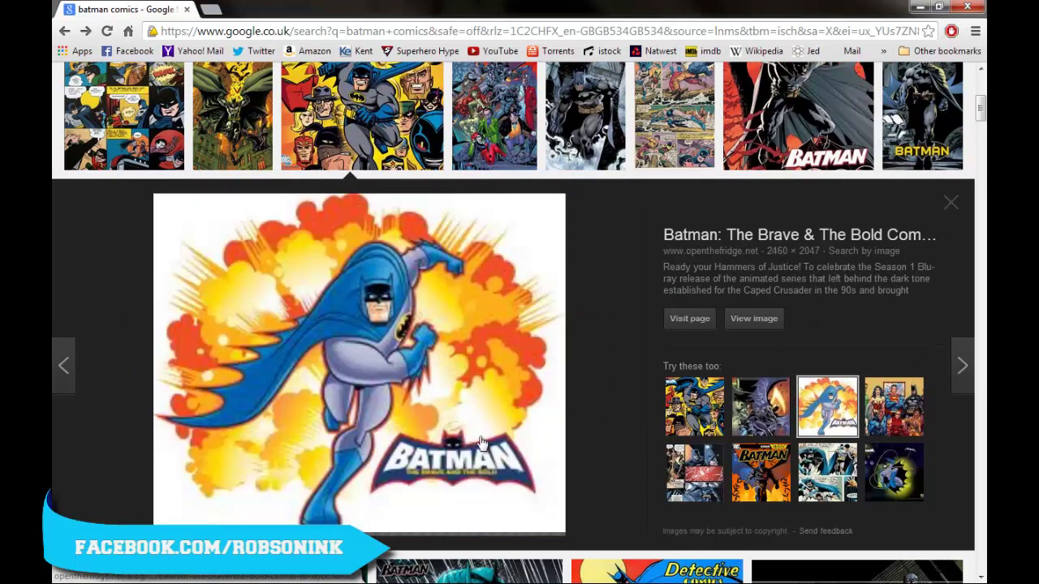
click(774, 479)
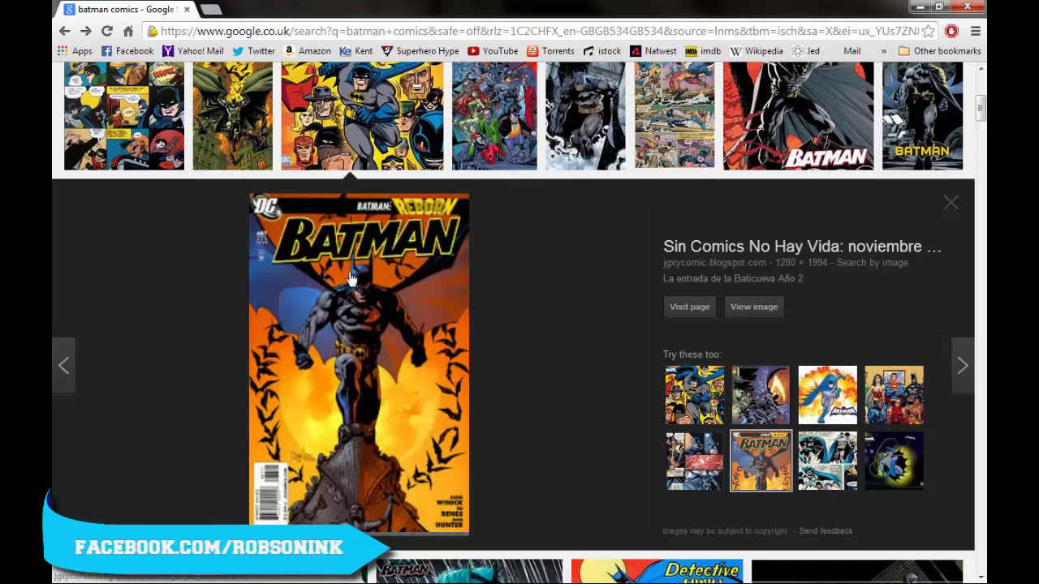
click(257, 147)
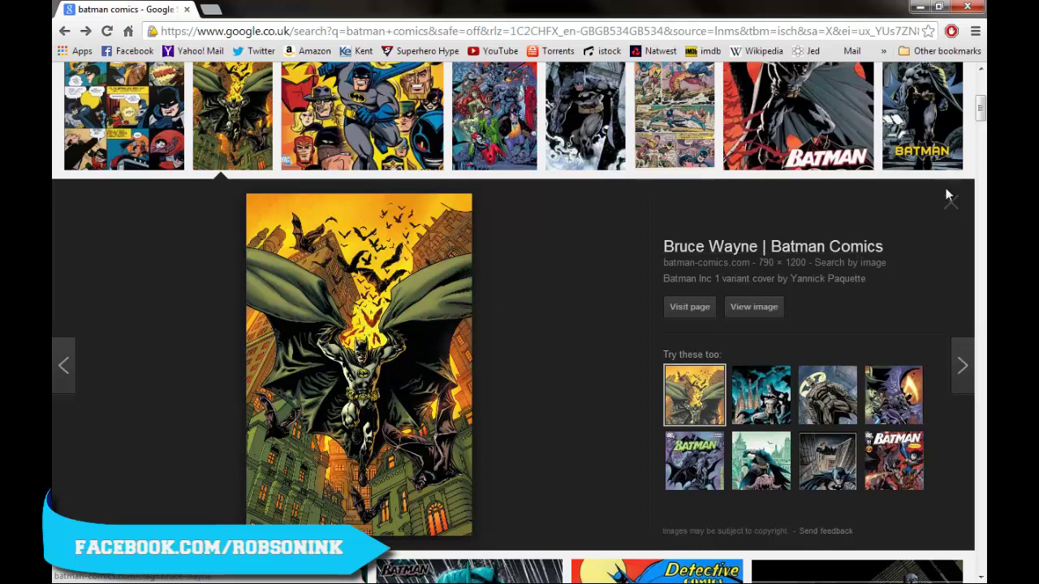
click(596, 142)
click(584, 122)
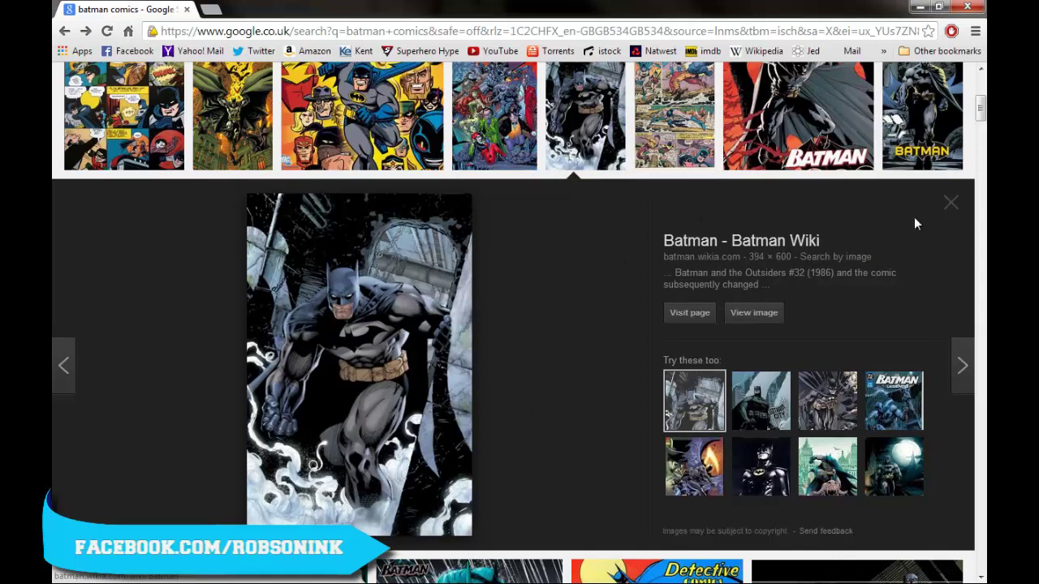
Turn on SafeSearch filtering of explicit results for the image search.
scroll(925, 150, up, 5)
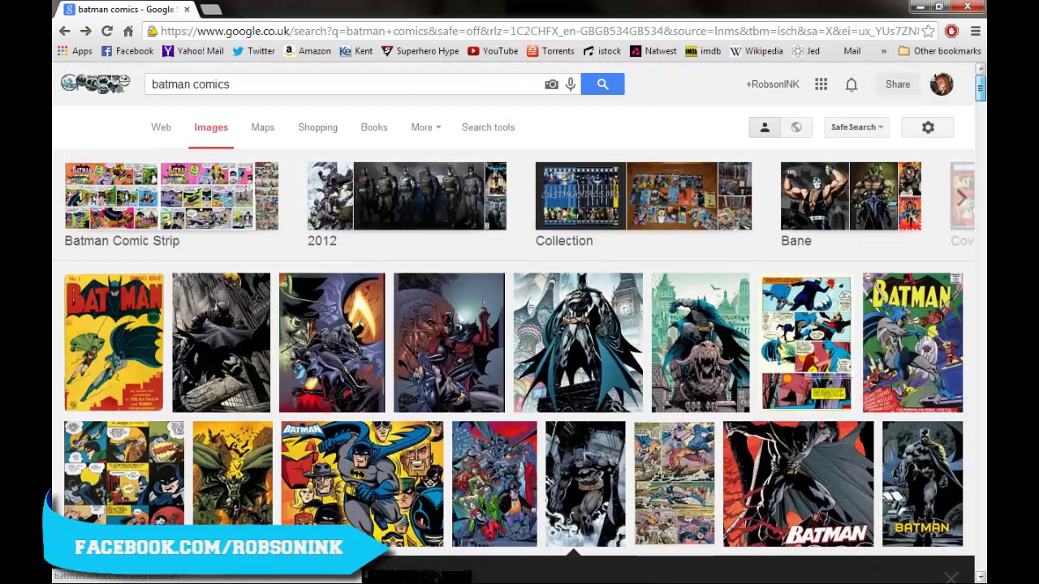
triple_click(231, 85)
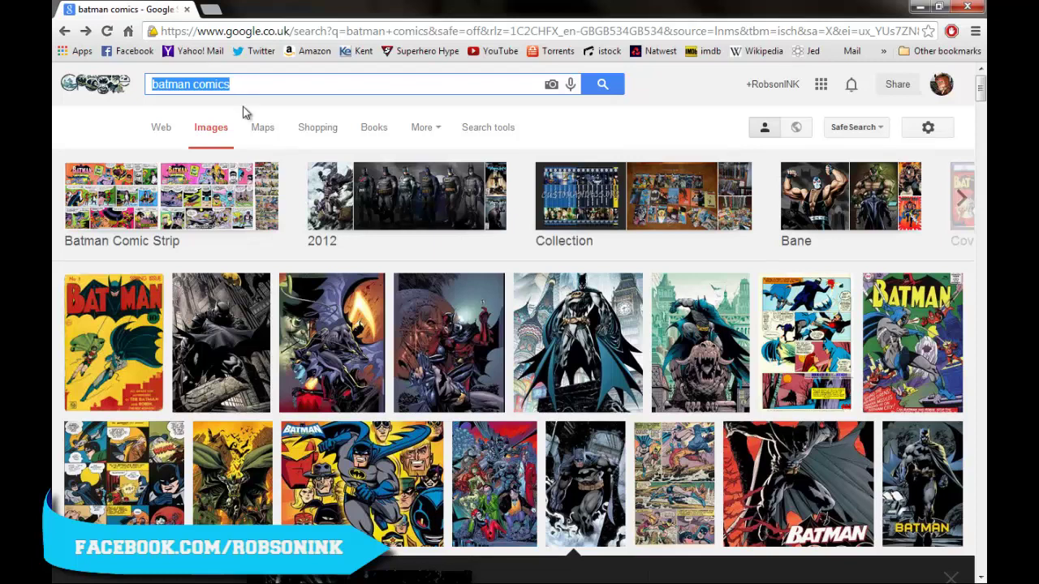
click(873, 128)
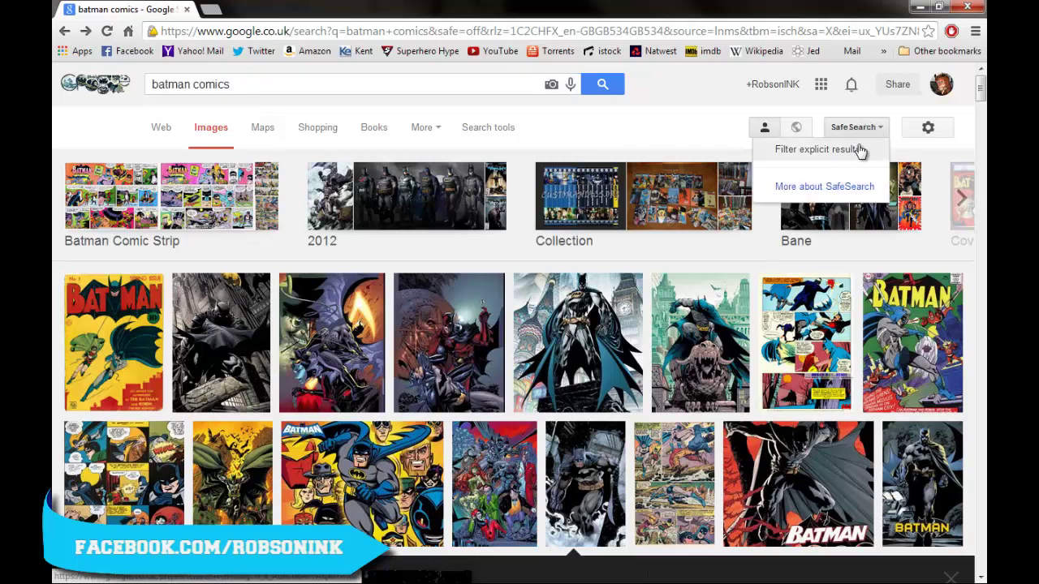
click(856, 149)
Replace the image search query with "models" and run the search.
drag(246, 86, 125, 83)
text(m)
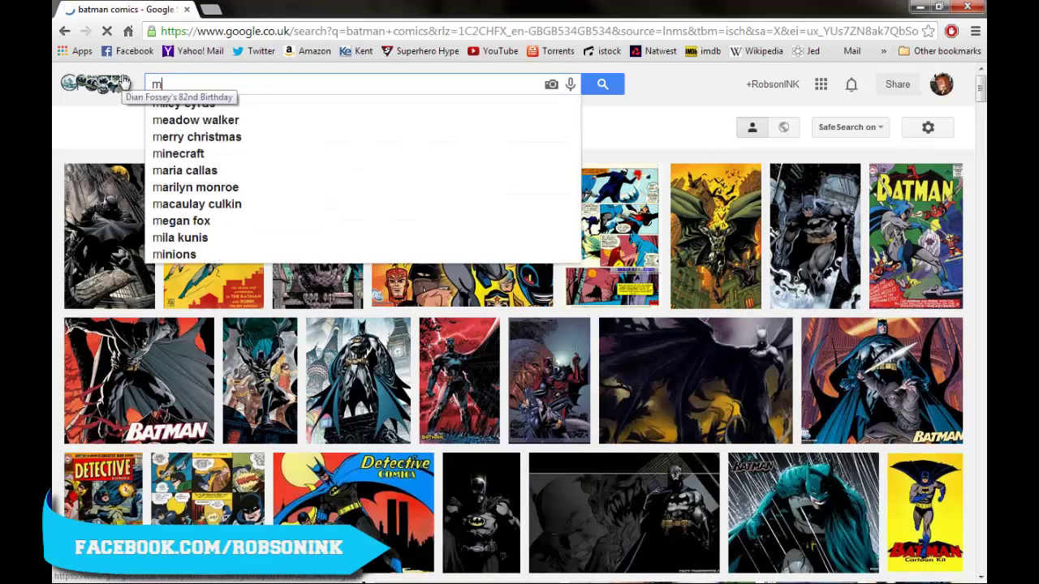
text(odels)
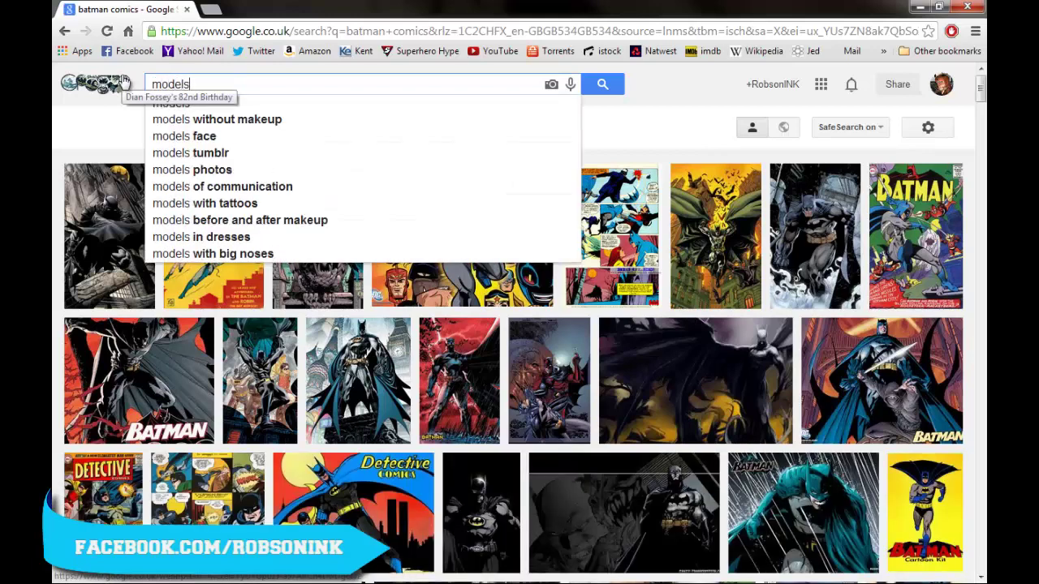
key(Return)
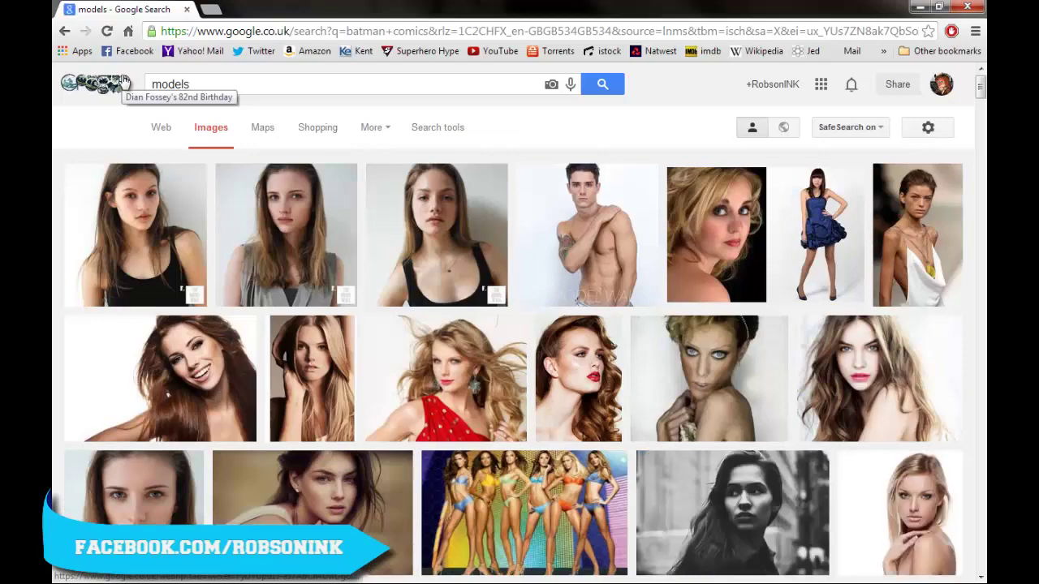
Browse the model photos and open the picture of six swimwear models standing in a row to examine their stances.
scroll(980, 143, down, 9)
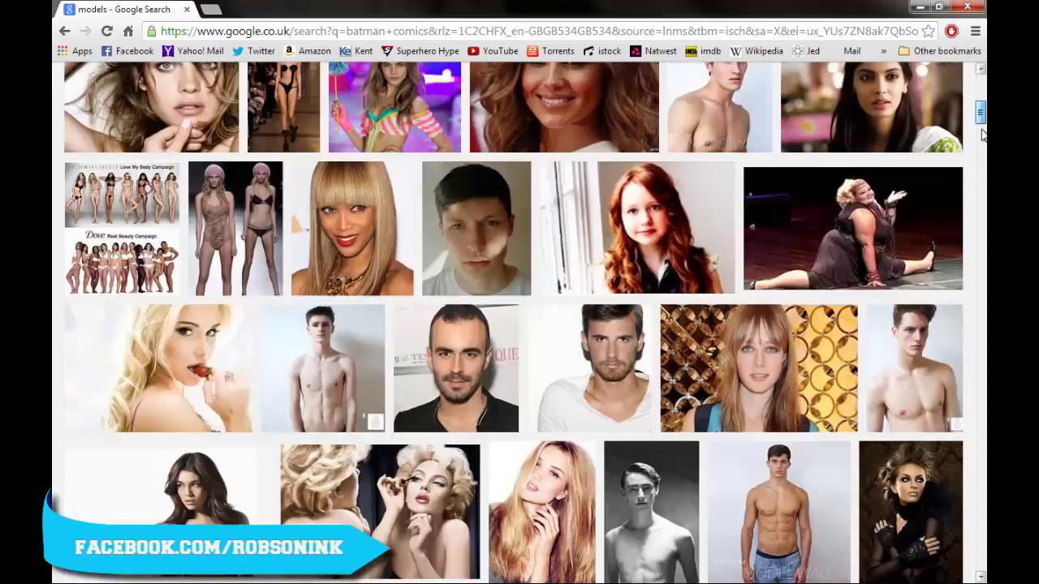
scroll(519, 325, up, 5)
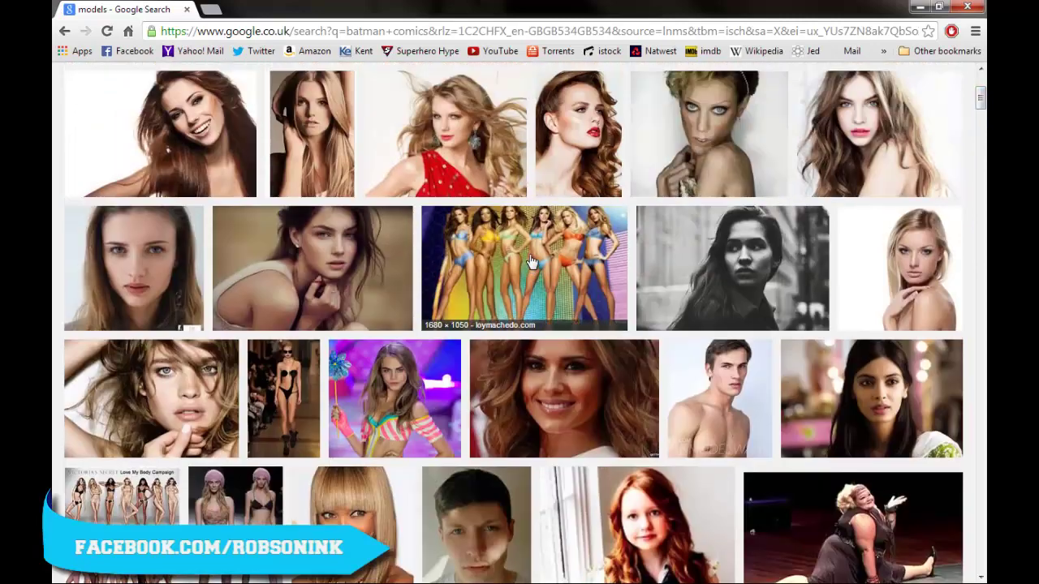
click(568, 260)
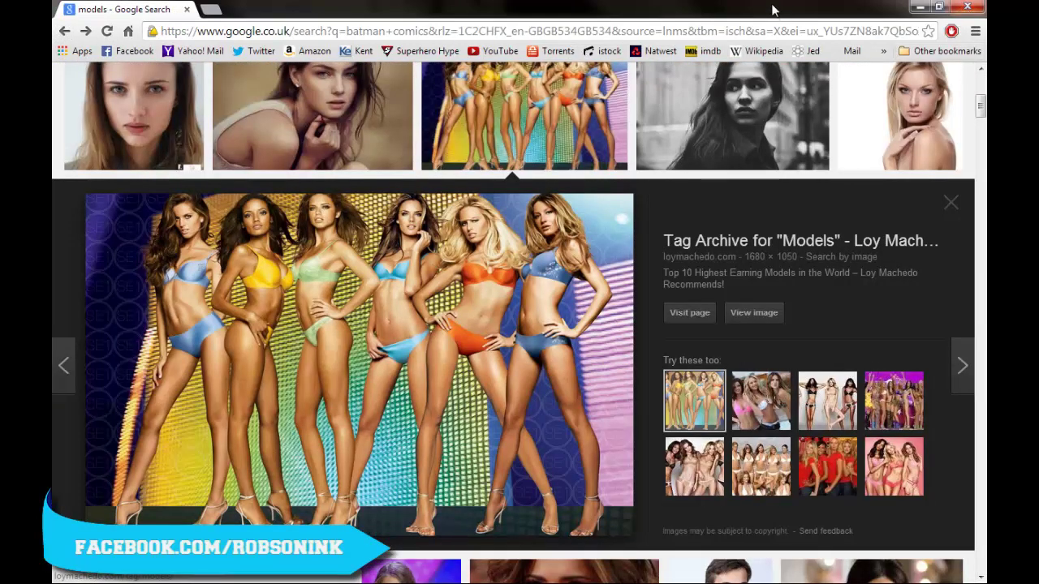
Restore the browser window to a smaller size, move it aside, and close it to return to the Manga Studio page.
click(939, 6)
drag(619, 28, 25, 87)
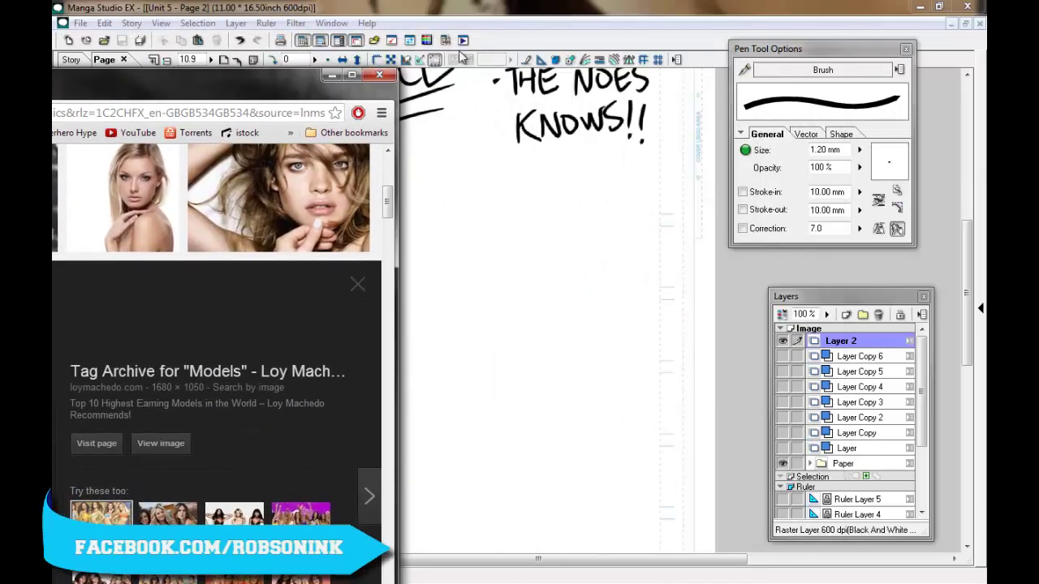
click(379, 75)
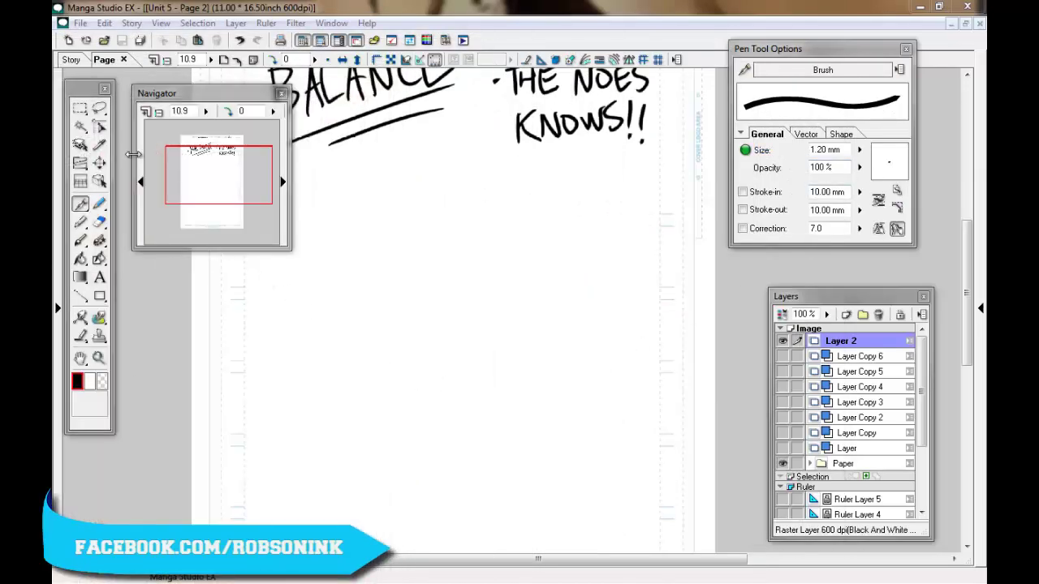
Enlarge the pen brush to 1.80 mm for bolder sketch lines on the blank area of the page.
drag(434, 234, 451, 250)
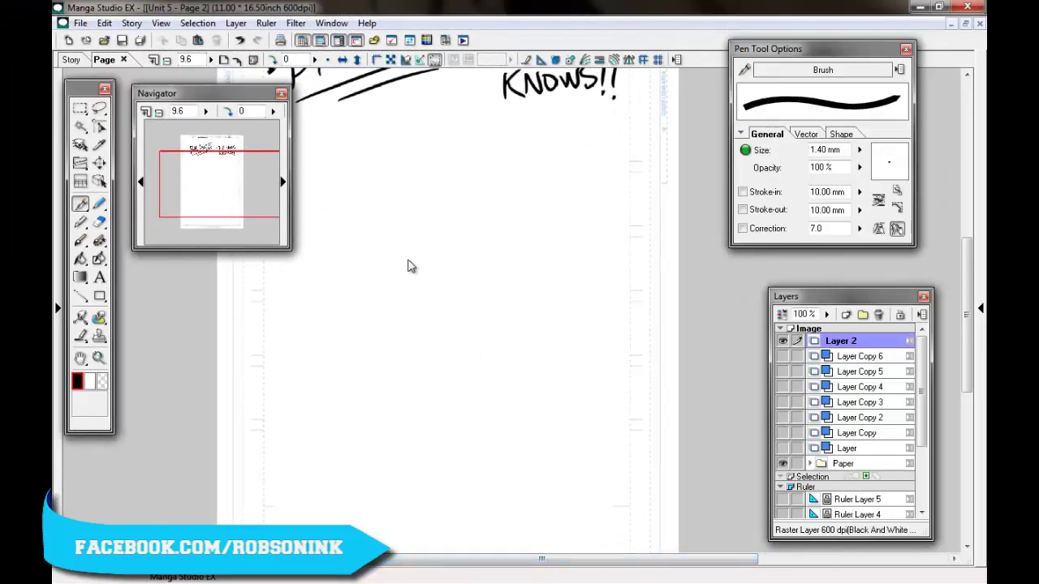
key(bracketright)
key(bracketright)
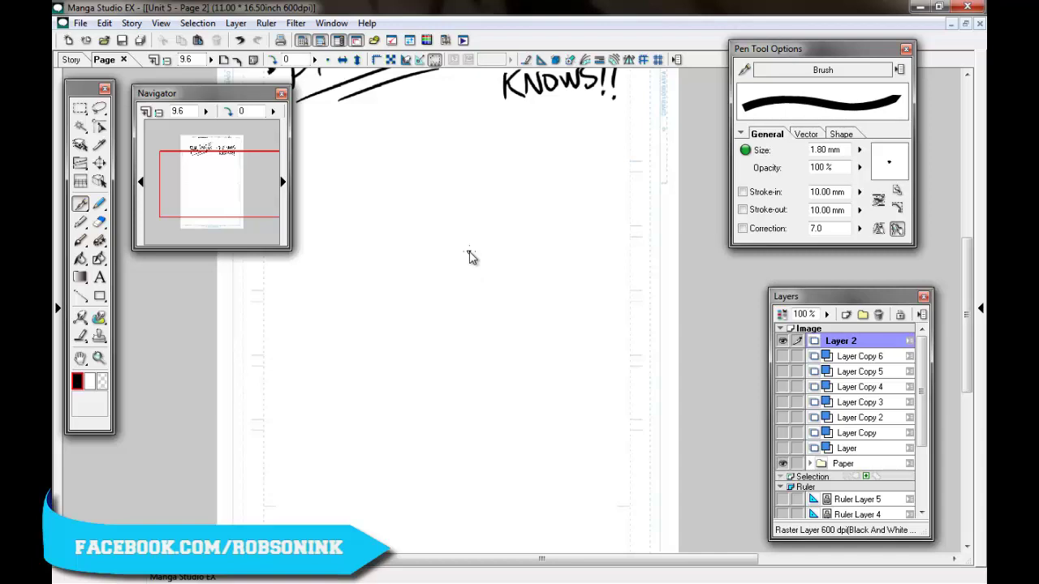
Sketch a standing figure below the heading with one straight supporting leg, one bent leg and a hand on the hip.
mouse_move(400, 223)
mouse_down()
mouse_move(405, 343)
mouse_move(398, 205)
mouse_move(406, 357)
mouse_up()
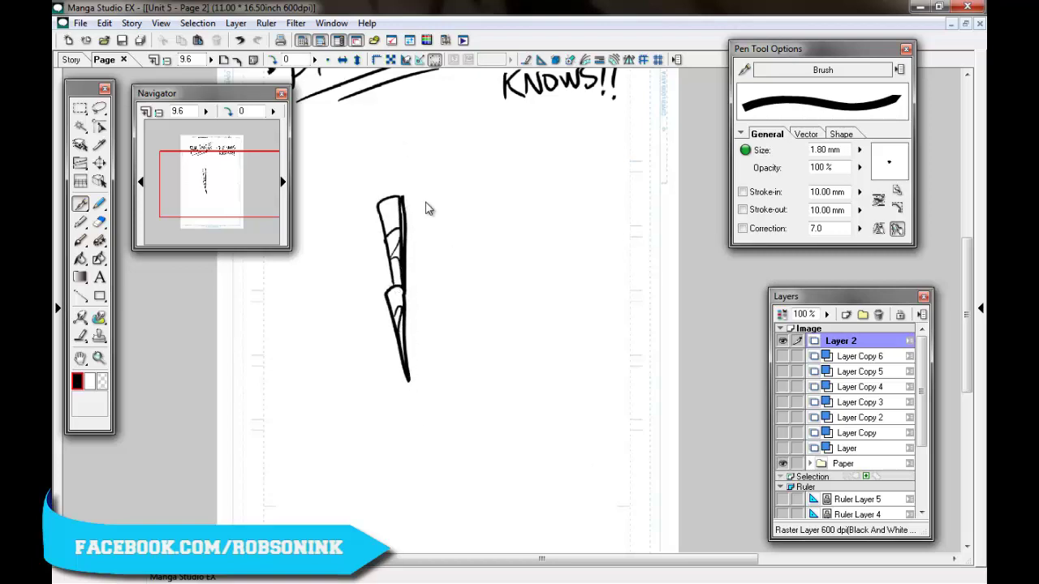
mouse_move(430, 229)
mouse_down()
mouse_move(453, 275)
mouse_move(413, 353)
mouse_move(434, 285)
mouse_move(413, 216)
mouse_move(428, 323)
mouse_up()
mouse_move(408, 214)
mouse_down()
mouse_move(421, 172)
mouse_move(419, 229)
mouse_move(420, 149)
mouse_move(421, 174)
mouse_move(386, 174)
mouse_move(370, 146)
mouse_move(417, 171)
mouse_move(370, 146)
mouse_move(387, 179)
mouse_move(383, 165)
mouse_move(408, 177)
mouse_move(370, 151)
mouse_move(373, 166)
mouse_move(372, 102)
mouse_move(371, 181)
mouse_move(338, 164)
mouse_move(437, 185)
mouse_up()
mouse_move(452, 234)
mouse_down()
mouse_move(370, 91)
mouse_move(395, 117)
mouse_move(400, 84)
mouse_up()
mouse_move(406, 345)
mouse_down()
mouse_move(416, 373)
mouse_move(429, 351)
mouse_move(421, 339)
mouse_move(431, 345)
mouse_move(435, 352)
mouse_up()
Undo all the strokes of the standing figure to clear the page below the heading.
key(ctrl+z)
key(ctrl+z)
key(ctrl+z)
key(ctrl+z)
key(ctrl+z)
key(ctrl+z)
key(ctrl+z)
key(ctrl+z)
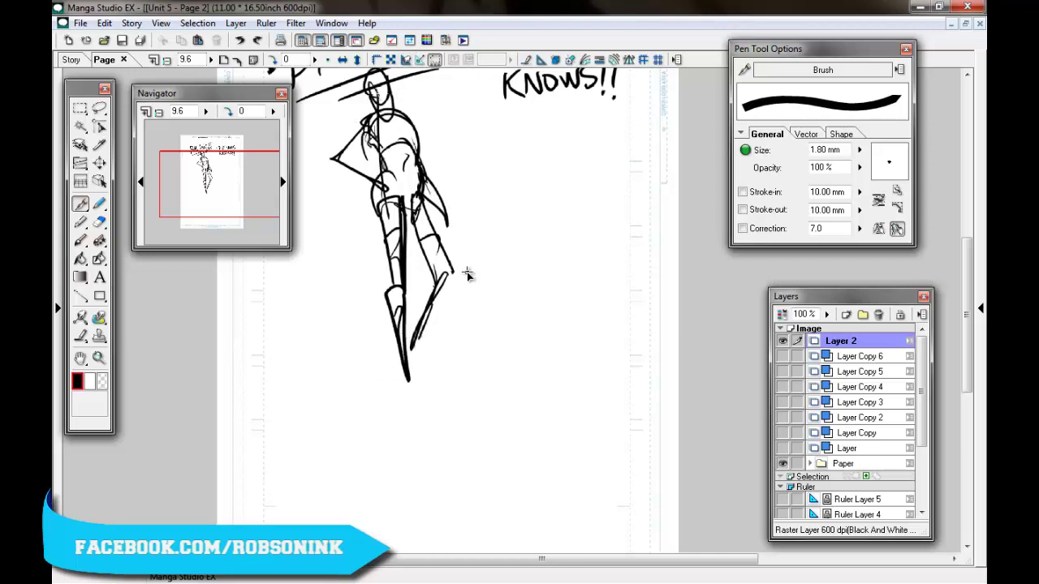
key(ctrl+z)
key(ctrl+z)
key(ctrl+z)
key(ctrl+z)
key(ctrl+z)
key(ctrl+z)
key(ctrl+z)
key(ctrl+z)
key(ctrl+z)
key(ctrl+z)
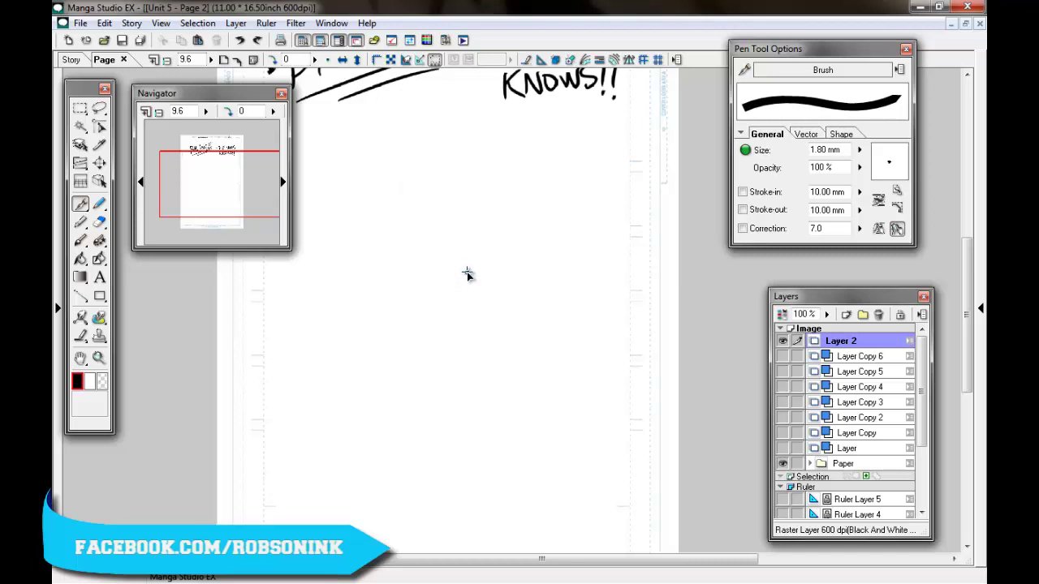
Sketch a curved torso with a rounded ribcage, waist and pelvis in the empty area below the heading.
drag(958, 243, 953, 138)
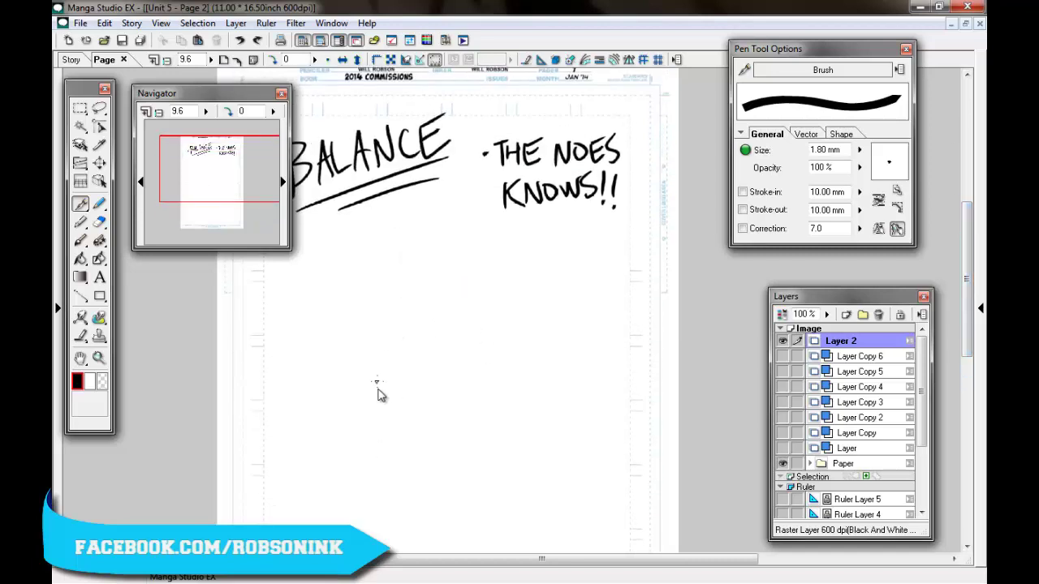
mouse_move(379, 400)
mouse_down()
mouse_move(405, 322)
mouse_move(398, 344)
mouse_move(411, 386)
mouse_up()
mouse_move(418, 388)
mouse_down()
mouse_move(422, 400)
mouse_move(397, 410)
mouse_up()
scroll(438, 322, down, 3)
scroll(438, 323, up, 4)
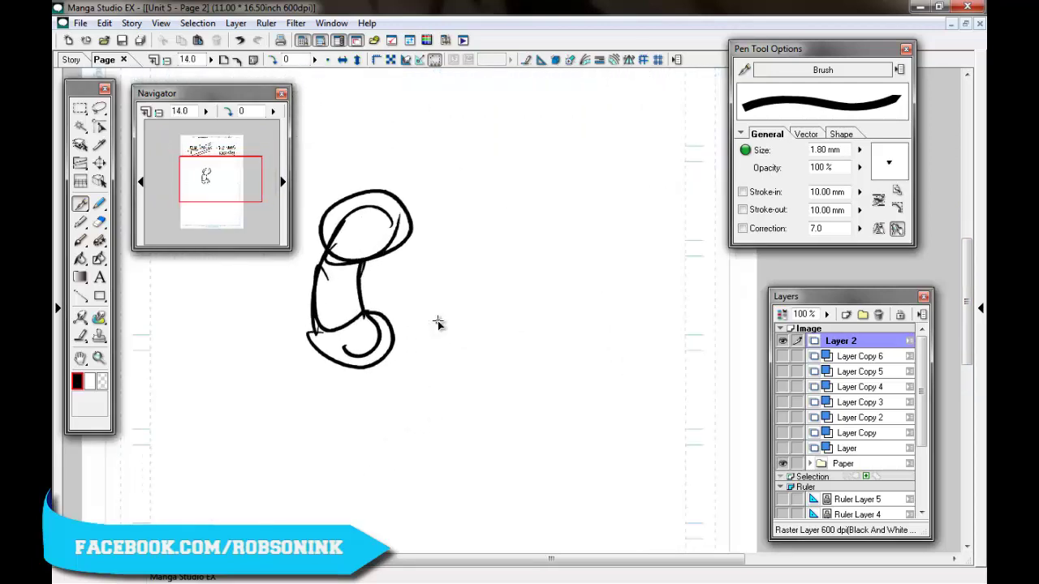
drag(531, 560, 508, 559)
Undo the strokes of the curved torso sketch.
key(ctrl+z)
key(ctrl+z)
key(ctrl+z)
key(ctrl+z)
key(ctrl+z)
key(ctrl+z)
key(ctrl+z)
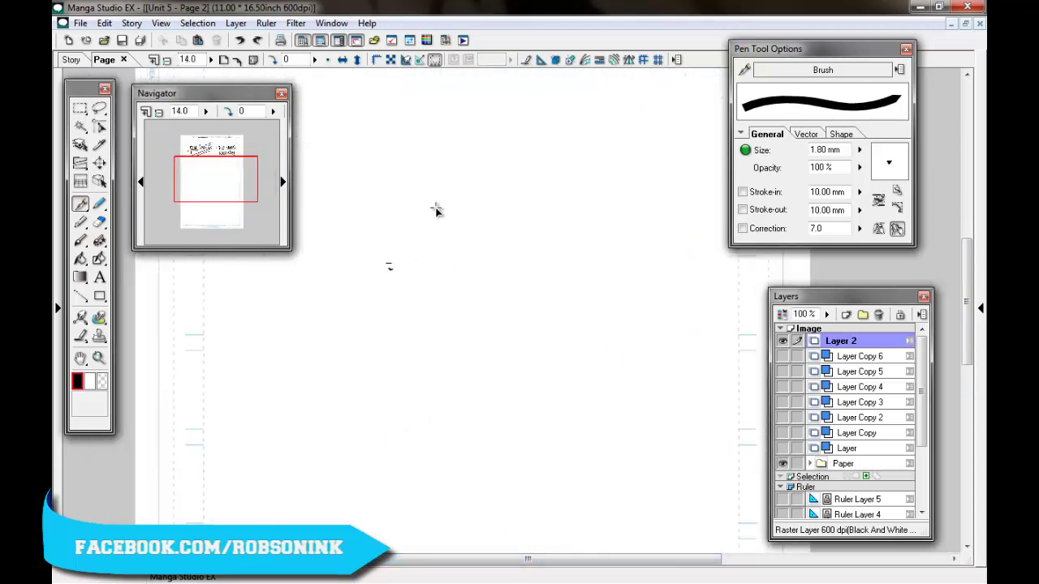
Sketch a hunched torso with ribcage and pelvis, and extend a seated figure's thigh forward from the hip.
mouse_move(445, 208)
mouse_down()
mouse_move(391, 276)
mouse_move(469, 266)
mouse_move(480, 253)
mouse_move(374, 302)
mouse_move(436, 303)
mouse_up()
drag(363, 311, 418, 364)
mouse_move(420, 326)
mouse_down()
mouse_move(426, 369)
mouse_move(404, 363)
mouse_up()
mouse_move(409, 343)
mouse_down()
mouse_move(427, 327)
mouse_move(531, 361)
mouse_up()
drag(428, 367, 528, 379)
drag(487, 353, 537, 375)
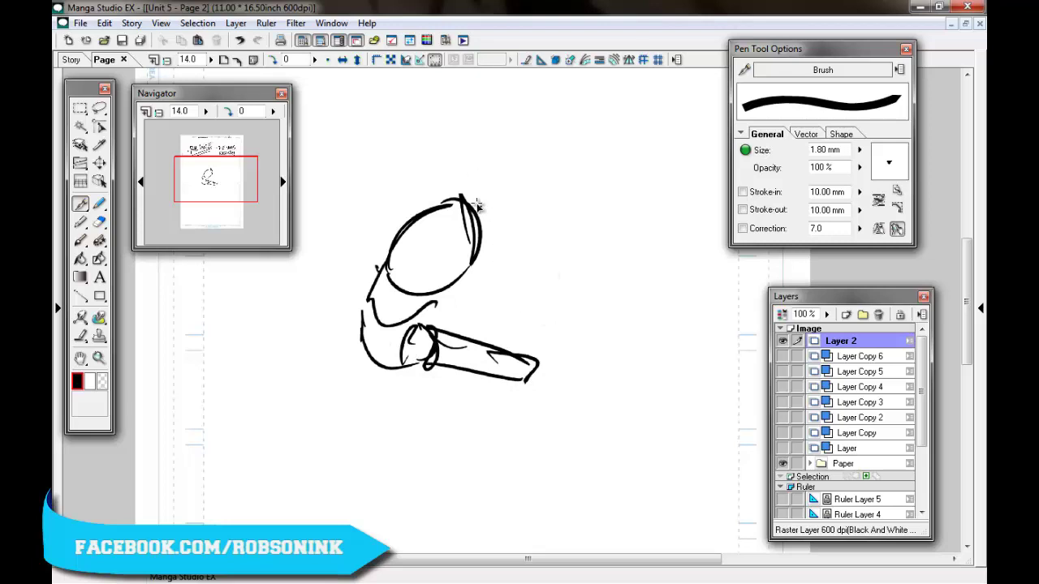
Add the seated figure's neck and boxy, forward-leaning head, and undo a trial vertical line drawn down from the head.
mouse_move(475, 204)
mouse_down()
mouse_move(472, 234)
mouse_move(473, 201)
mouse_move(516, 178)
mouse_move(519, 152)
mouse_move(481, 144)
mouse_move(520, 199)
mouse_up()
drag(490, 147, 475, 170)
drag(516, 209, 474, 202)
drag(502, 109, 491, 513)
key(ctrl+z)
Draw the seated figure's near lower leg and foot, angled back down from the knee.
drag(513, 380, 445, 479)
mouse_move(519, 386)
mouse_down()
mouse_move(476, 452)
mouse_move(507, 489)
mouse_up()
drag(487, 442, 454, 486)
Sketch a chair under the seated figure with a flat seat, straight legs and a tall upright back.
drag(341, 369, 426, 375)
mouse_move(422, 377)
mouse_down()
mouse_move(430, 512)
mouse_move(433, 414)
mouse_up()
mouse_move(347, 371)
mouse_down()
mouse_move(344, 478)
mouse_move(349, 369)
mouse_up()
drag(339, 374, 330, 334)
drag(333, 169, 325, 391)
Draw the seated figure's far lower leg and foot tucked back beside the front chair leg.
mouse_move(405, 374)
mouse_down()
mouse_move(412, 418)
mouse_move(431, 429)
mouse_up()
drag(430, 440, 434, 366)
drag(428, 328, 451, 329)
drag(458, 378, 404, 442)
drag(404, 445, 431, 465)
mouse_move(409, 426)
mouse_down()
mouse_move(445, 477)
mouse_move(460, 457)
mouse_up()
drag(457, 383, 429, 404)
Refine the seated figure's thigh and waist, and draw the near arm resting down toward the knee.
mouse_move(423, 328)
mouse_down()
mouse_move(495, 331)
mouse_move(490, 353)
mouse_up()
mouse_move(394, 317)
mouse_down()
mouse_move(444, 292)
mouse_move(432, 310)
mouse_up()
drag(417, 303, 423, 326)
mouse_move(448, 237)
mouse_down()
mouse_move(467, 242)
mouse_move(444, 253)
mouse_move(488, 312)
mouse_move(551, 367)
mouse_up()
drag(497, 315, 549, 370)
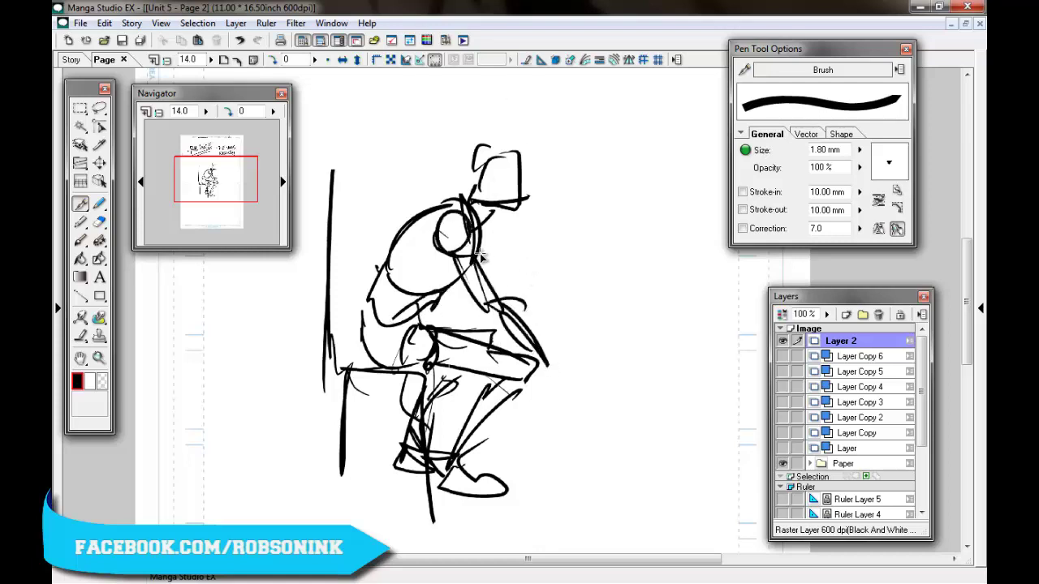
Draw the other arm reaching forward with an open hand, and add contour lines to the head and back.
mouse_move(477, 253)
mouse_down()
mouse_move(560, 250)
mouse_move(479, 269)
mouse_up()
drag(560, 245, 584, 238)
drag(507, 191, 514, 152)
mouse_move(414, 250)
mouse_down()
mouse_move(414, 240)
mouse_move(393, 296)
mouse_up()
Reinforce the chair's back, seat and legs with heavier strokes behind and beneath the seated figure.
drag(349, 173, 335, 499)
mouse_move(339, 369)
mouse_down()
mouse_move(438, 371)
mouse_move(433, 490)
mouse_up()
mouse_move(437, 409)
mouse_down()
mouse_move(406, 368)
mouse_move(340, 418)
mouse_up()
drag(341, 370, 342, 163)
key(ctrl+minus)
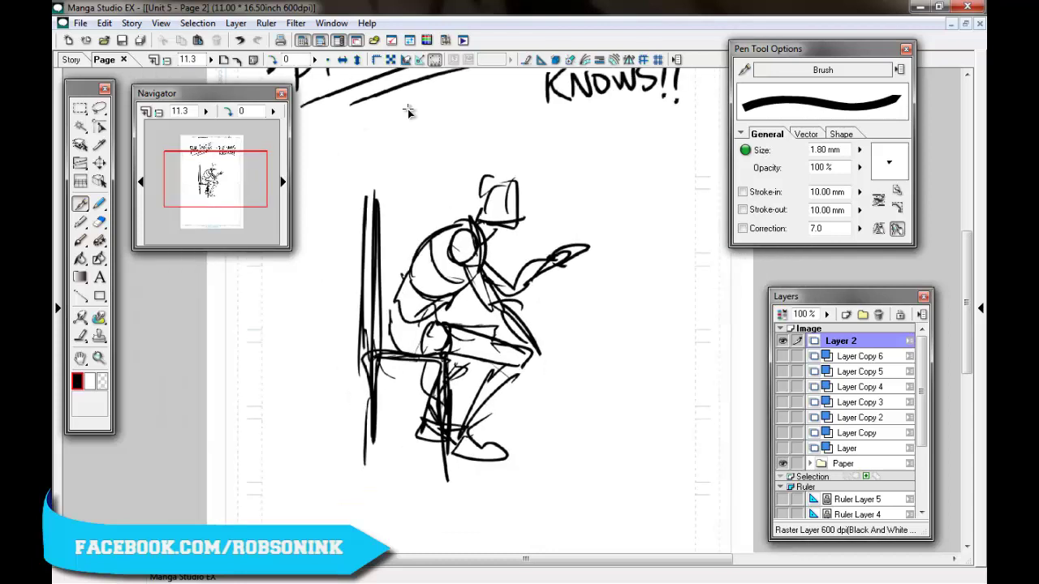